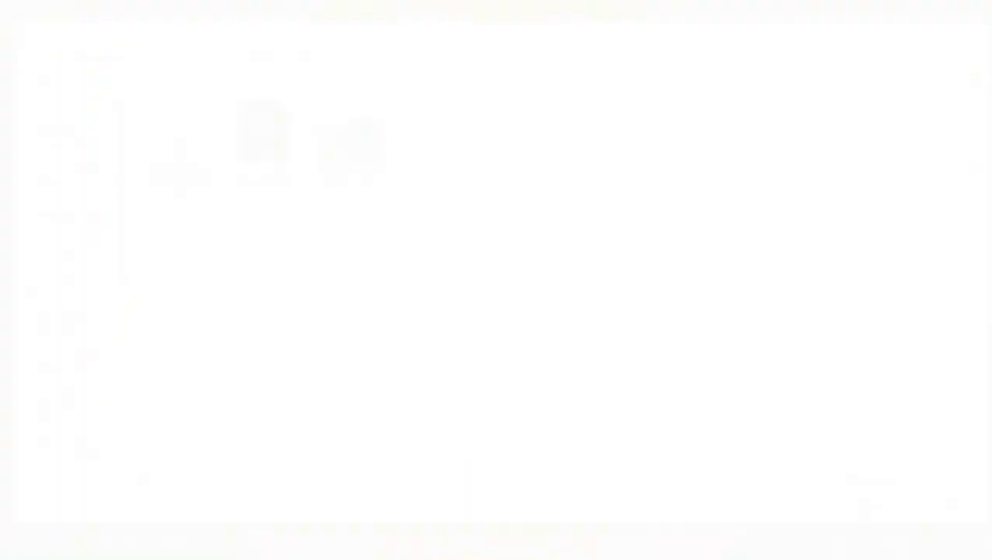
- Open the surfer beach JPG and unlock its background as Layer 0
left_click(191, 156)
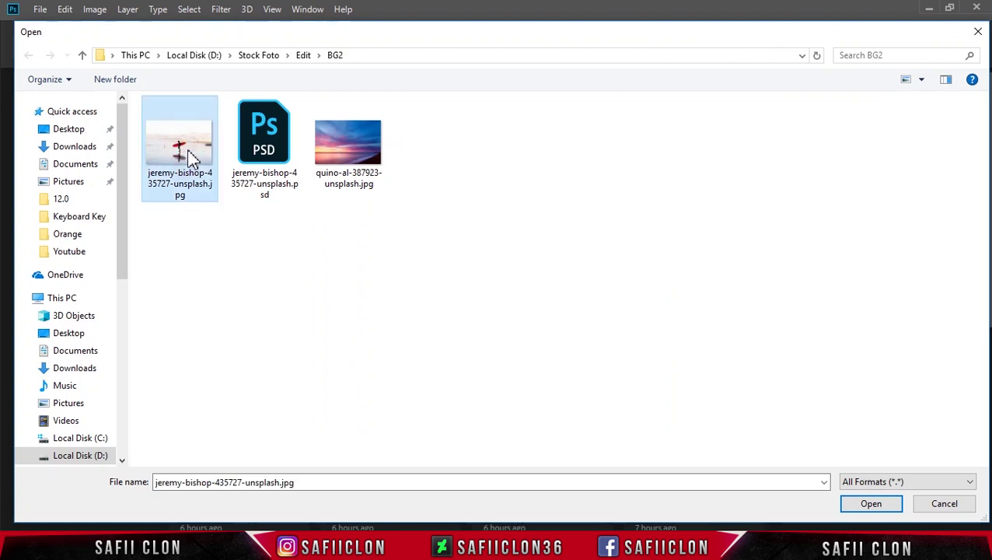
left_click(872, 505)
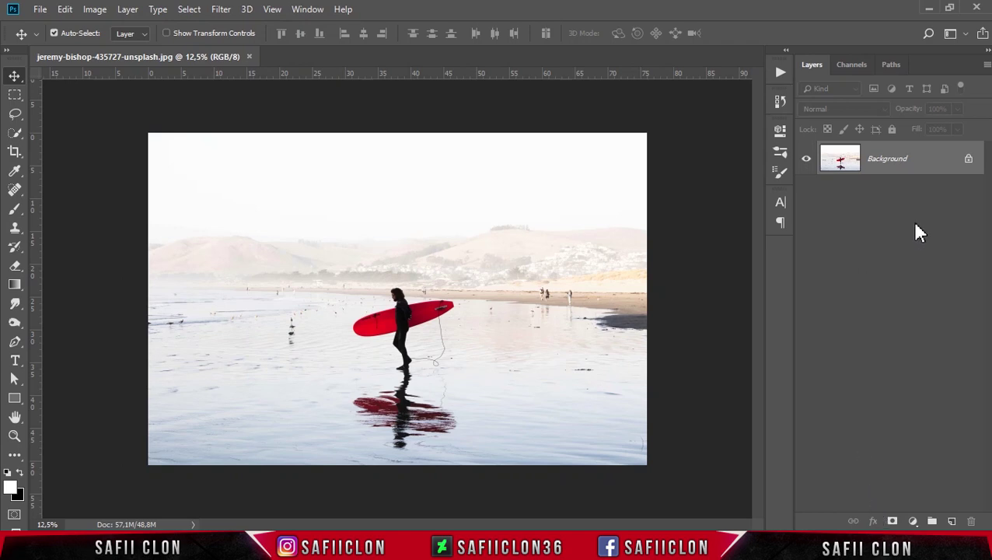
left_click(969, 159)
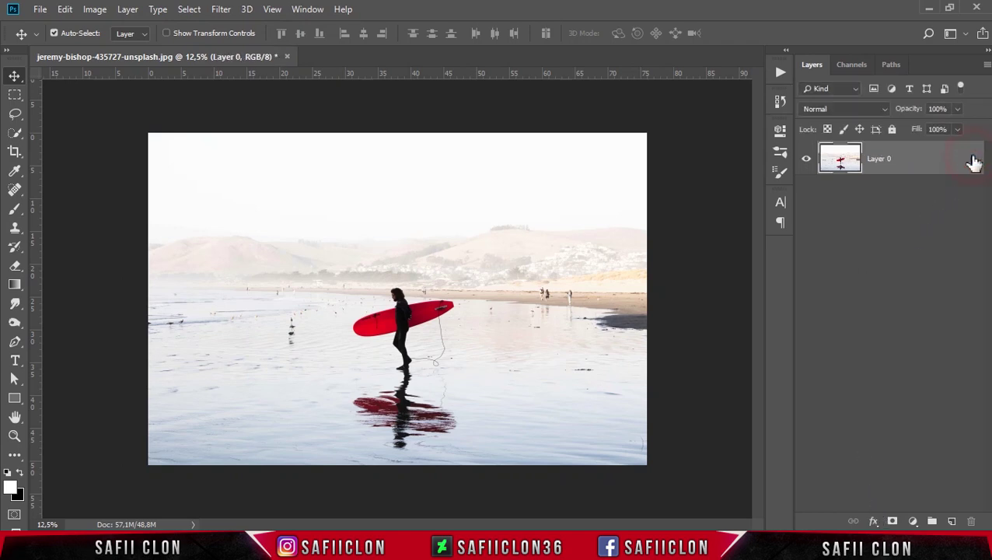
- Duplicate Layer 0 twice, creating Layer 0 copy and Layer 0 copy 2
right_click(912, 163)
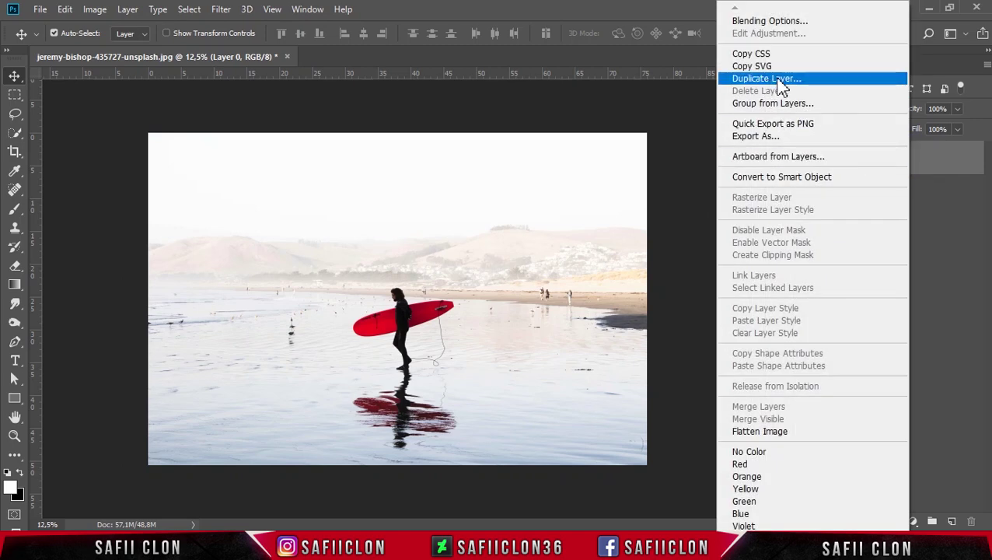
left_click(761, 78)
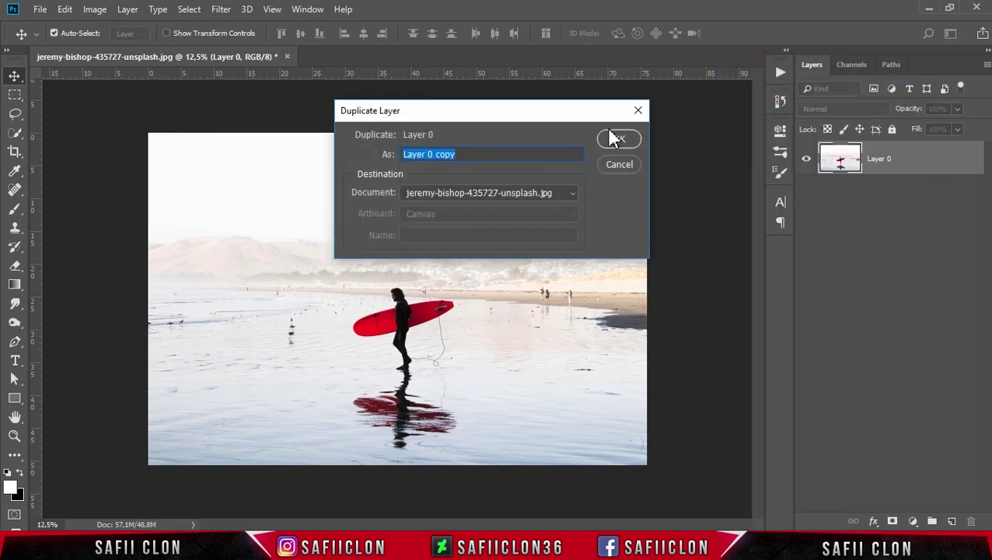
left_click(619, 141)
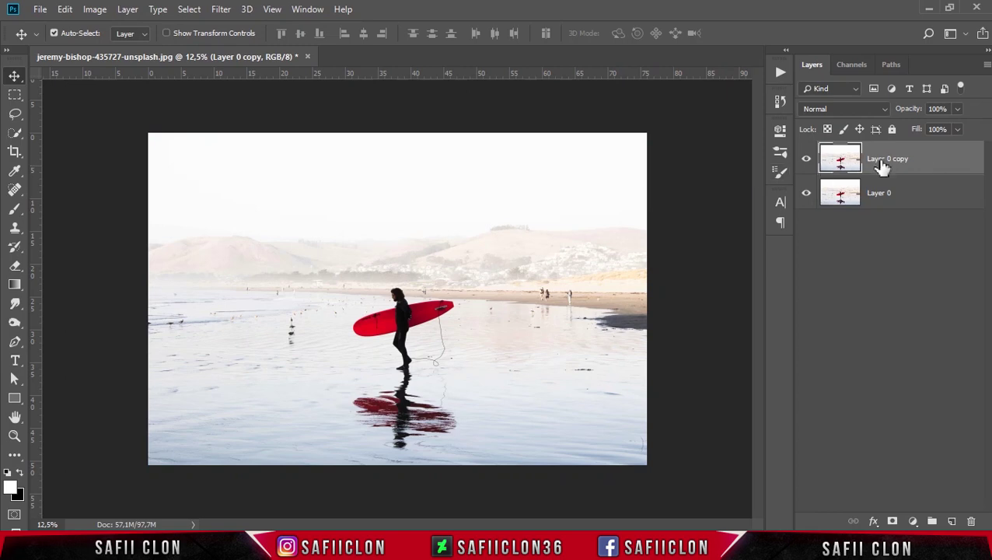
right_click(923, 158)
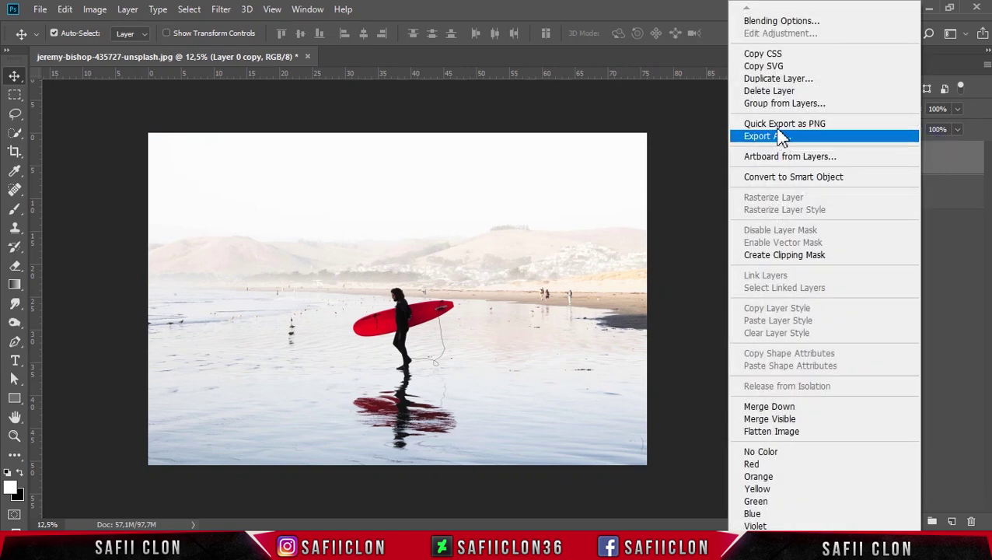
left_click(766, 79)
left_click(618, 141)
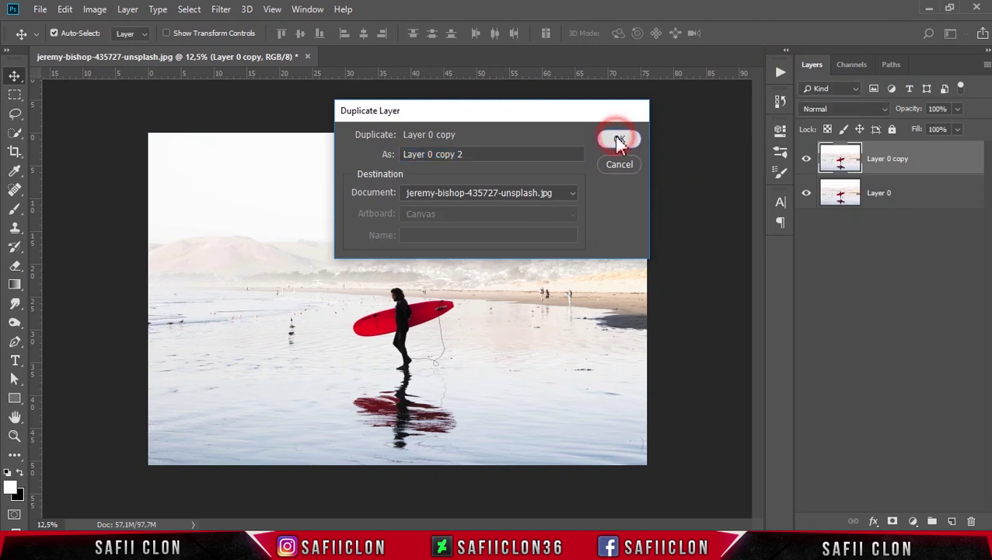
- Rename Layer 0 copy 2 to MODEL and Layer 0 copy to BACKGROUND
double_click(891, 158)
type("MODEL")
left_click(912, 161)
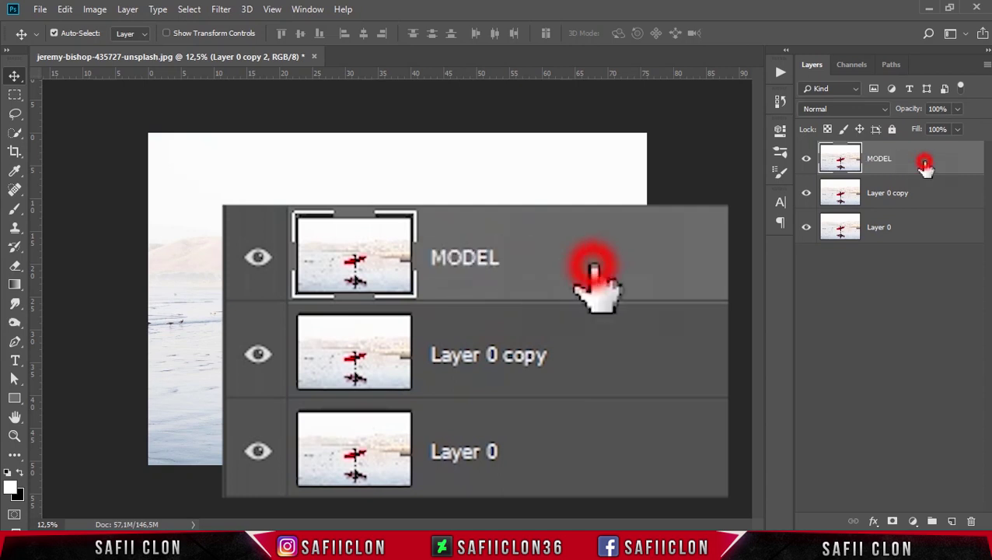
left_click(893, 199)
double_click(891, 196)
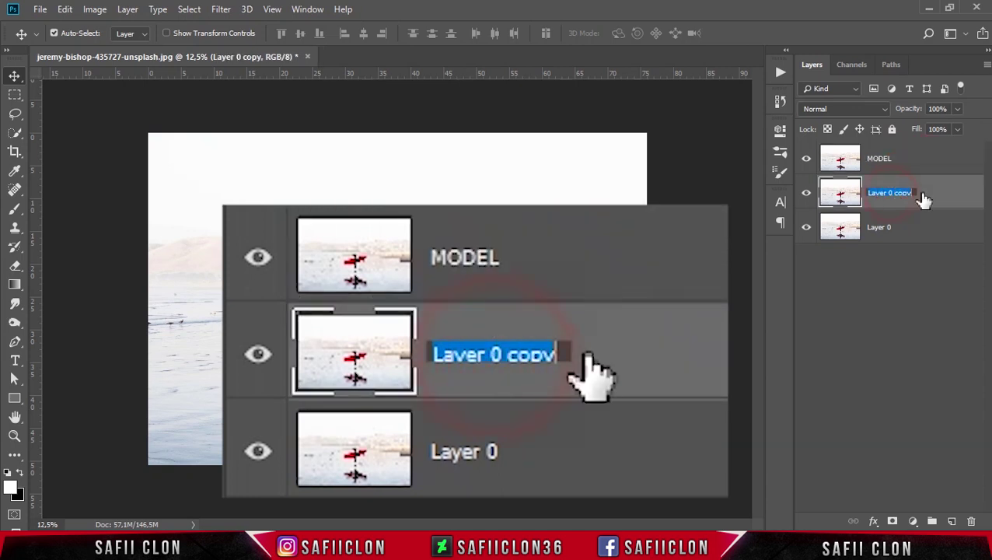
type("BACKGROUND")
left_click(927, 198)
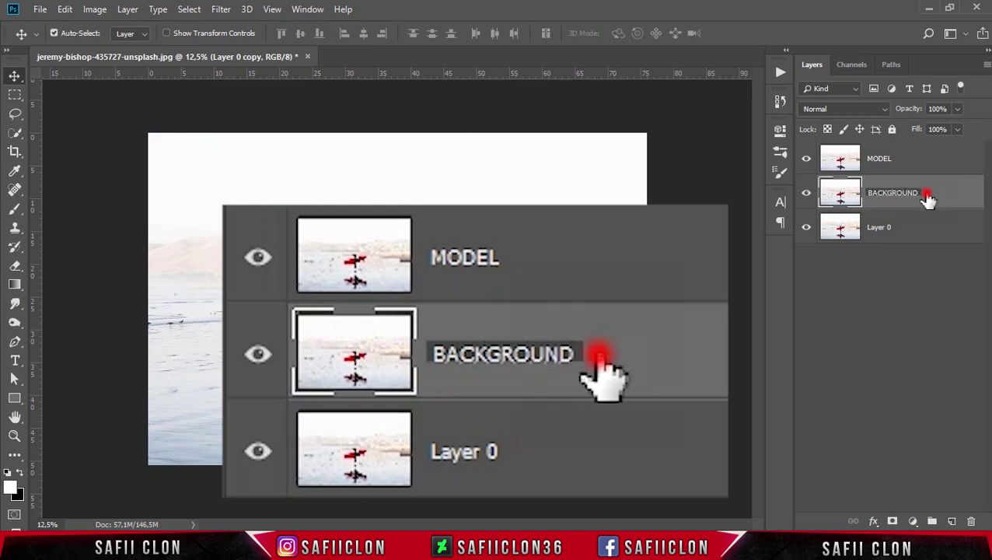
- Rename Layer 0 to ORIGINAL and hide it
left_click(886, 234)
double_click(883, 231)
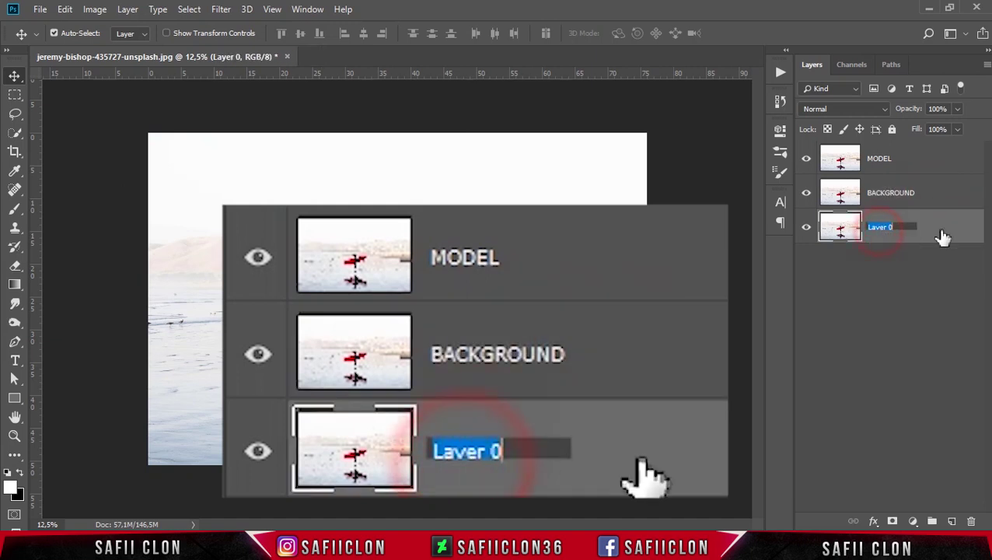
type("ORIGINAL")
left_click(954, 230)
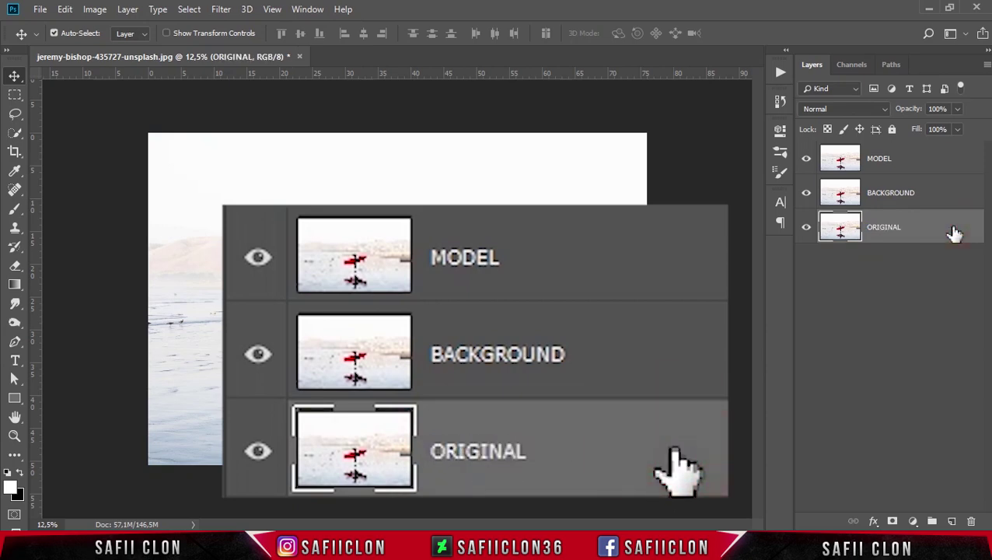
left_click(805, 228)
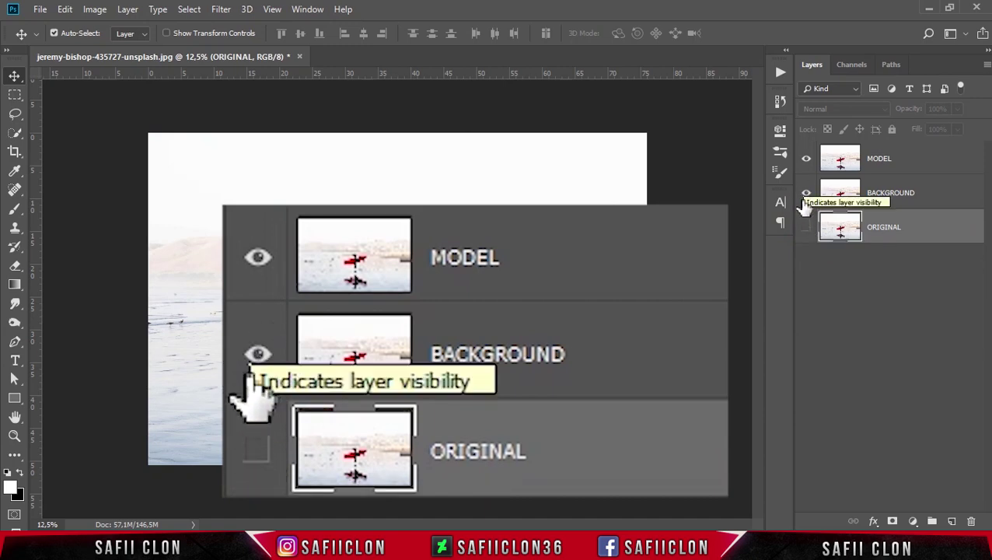
- Hide the BACKGROUND layer, target MODEL, and zoom in to 33.3%
left_click(805, 193)
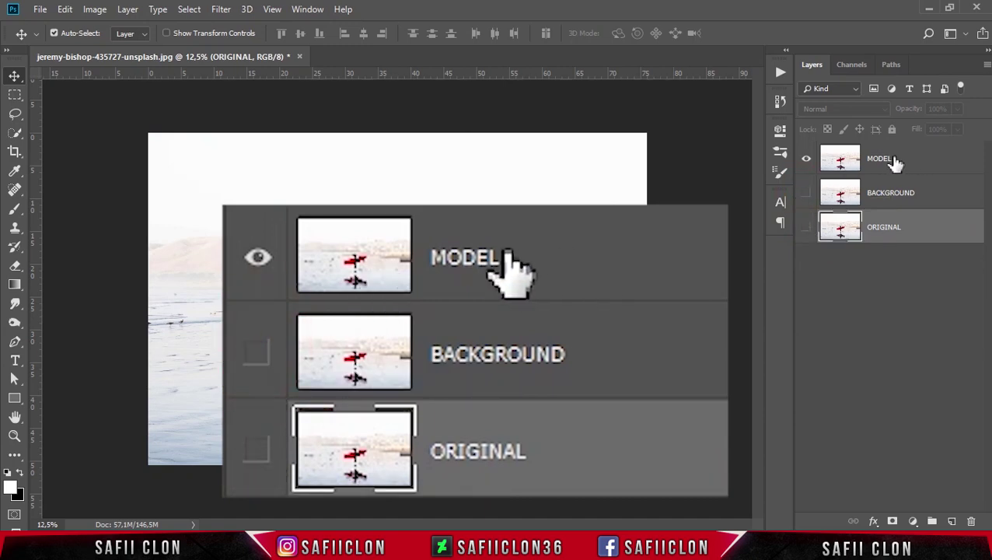
left_click(940, 160)
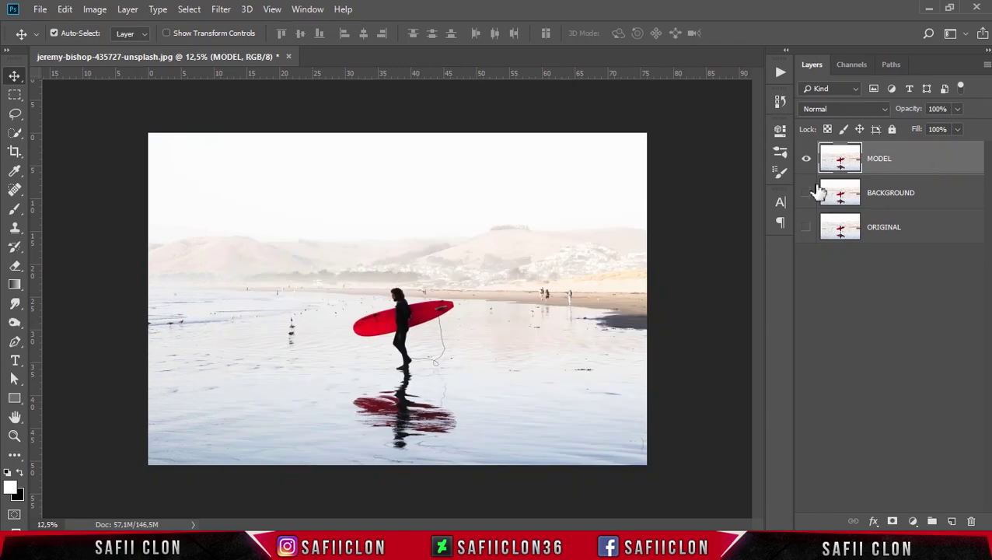
key("ctrl+plus")
key("ctrl+plus")
key("ctrl+plus")
scroll(516, 343, "down", 2)
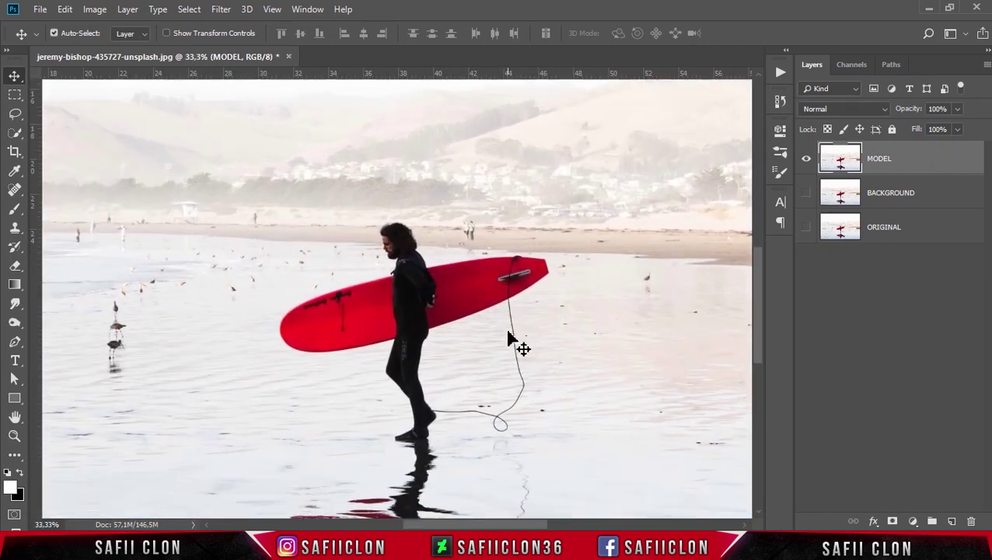
scroll(508, 338, "down", 1)
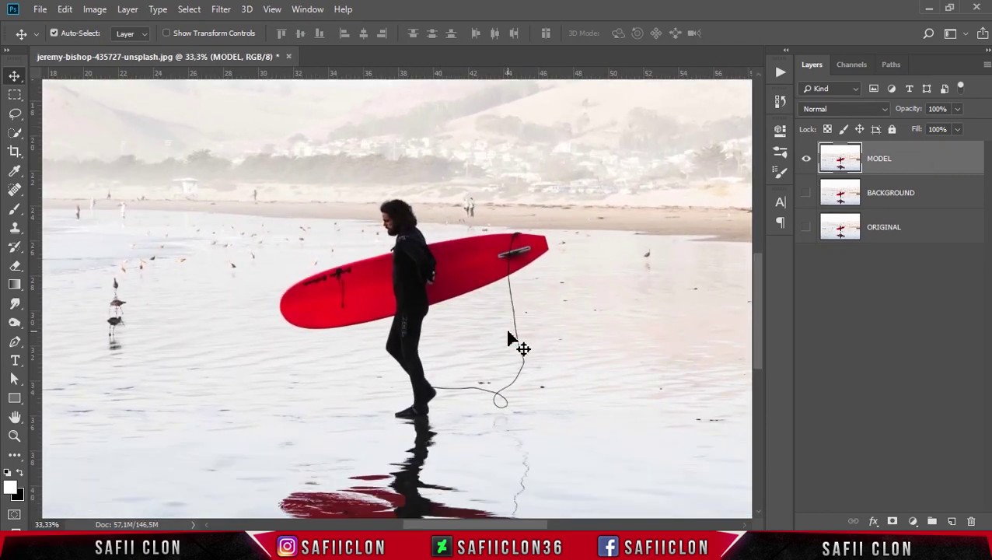
- Set the Quick Selection Tool to Add mode with a 14 px brush
left_click(17, 135)
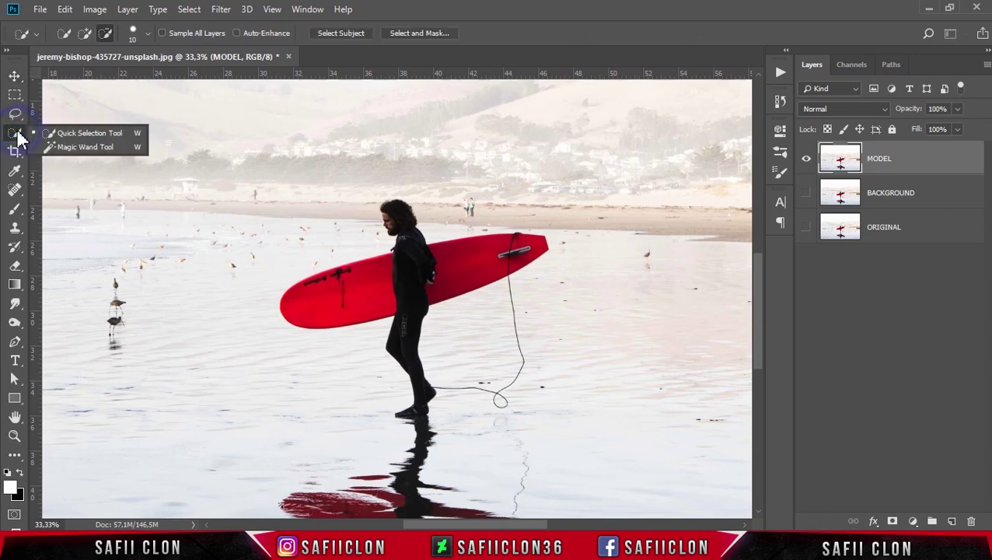
left_click(84, 133)
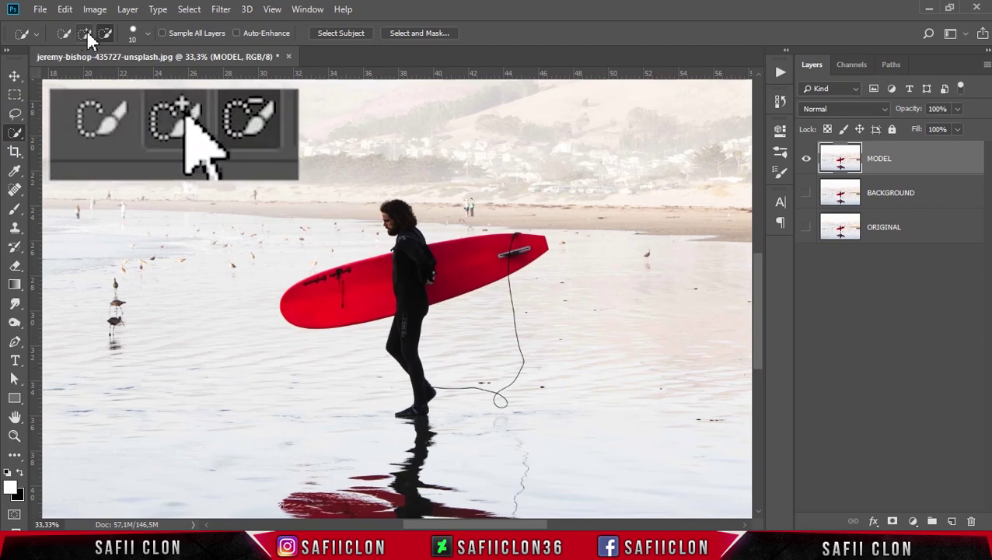
left_click(85, 34)
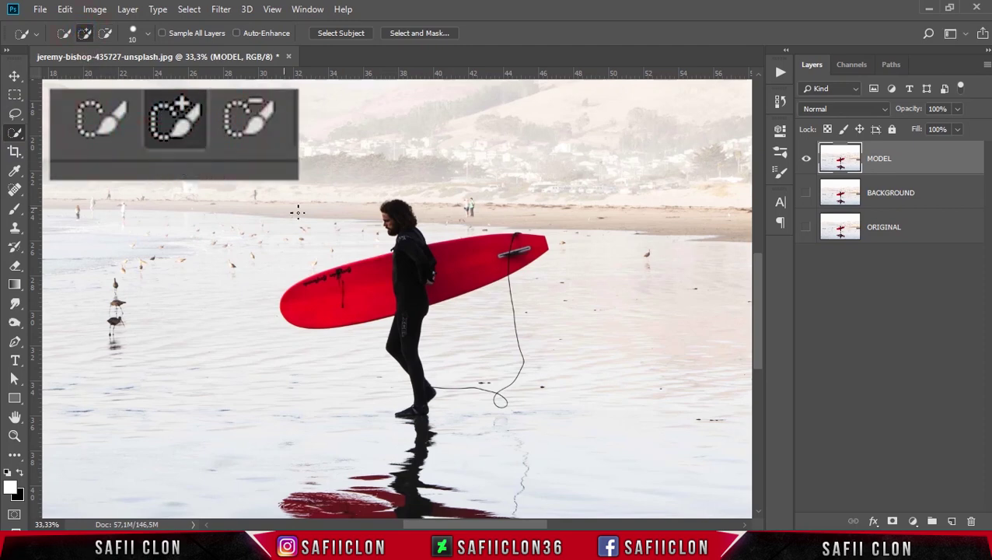
left_click(149, 34)
left_click(72, 74)
left_click(74, 74)
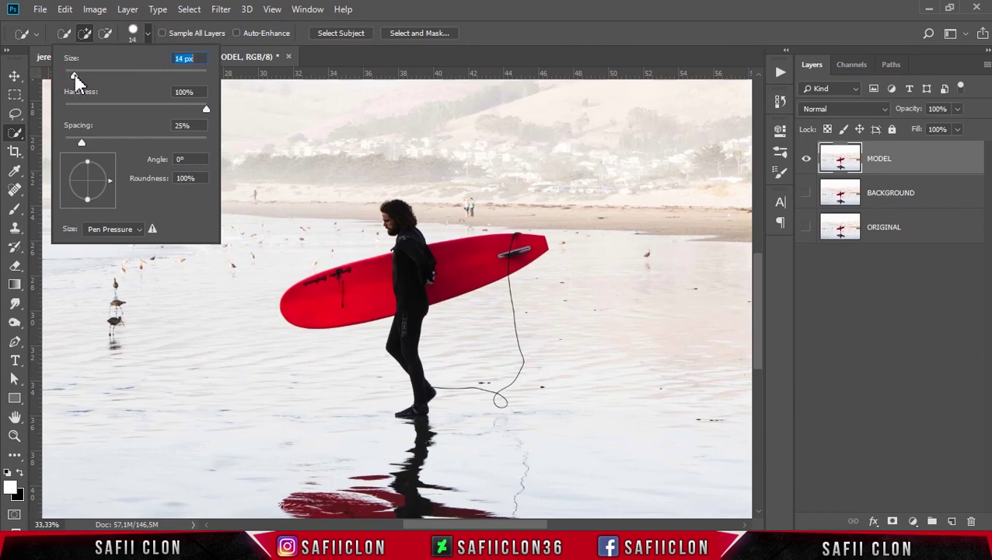
- At 50% zoom, brush a selection over the surfer and his red surfboard
left_click(133, 32)
key("ctrl+plus")
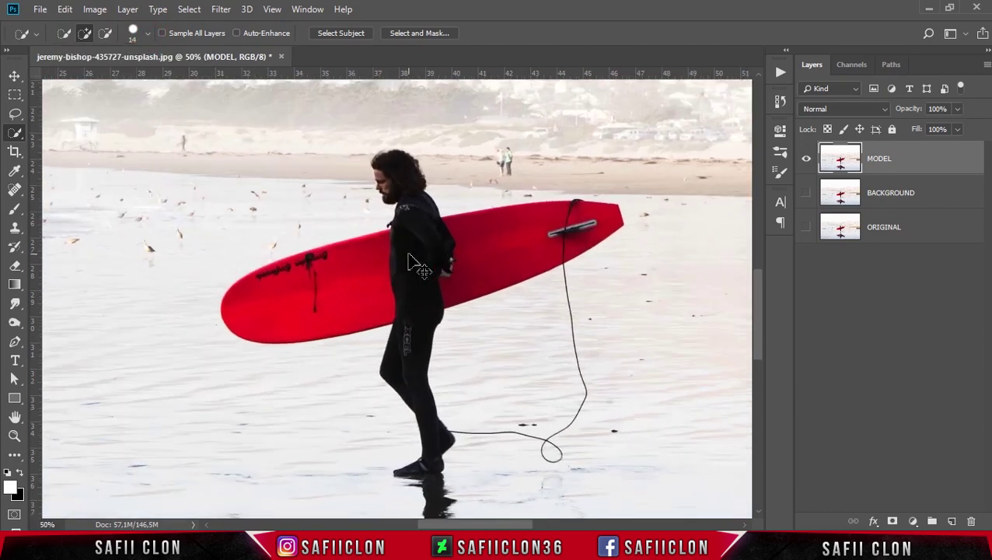
left_click_drag(319, 297, 512, 250)
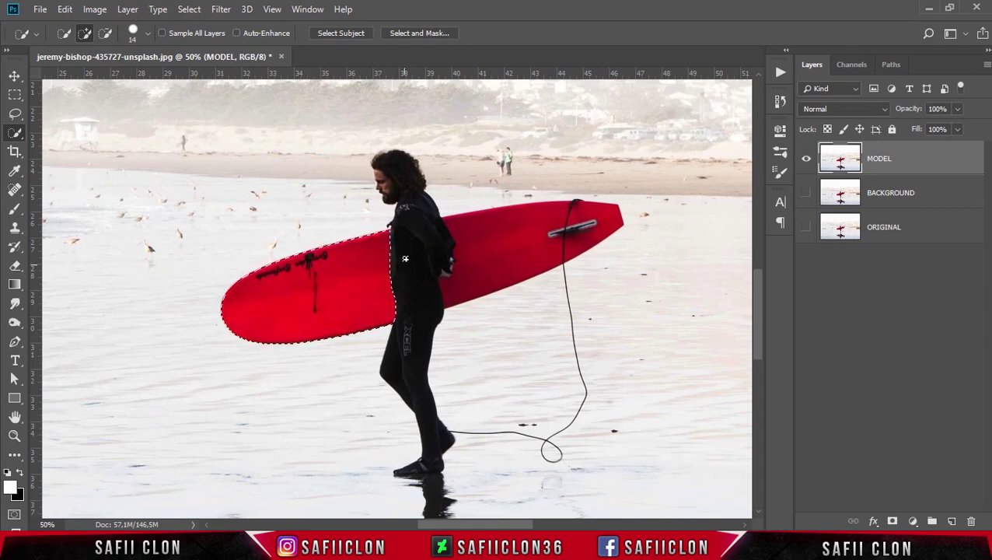
scroll(512, 251, "down", 3)
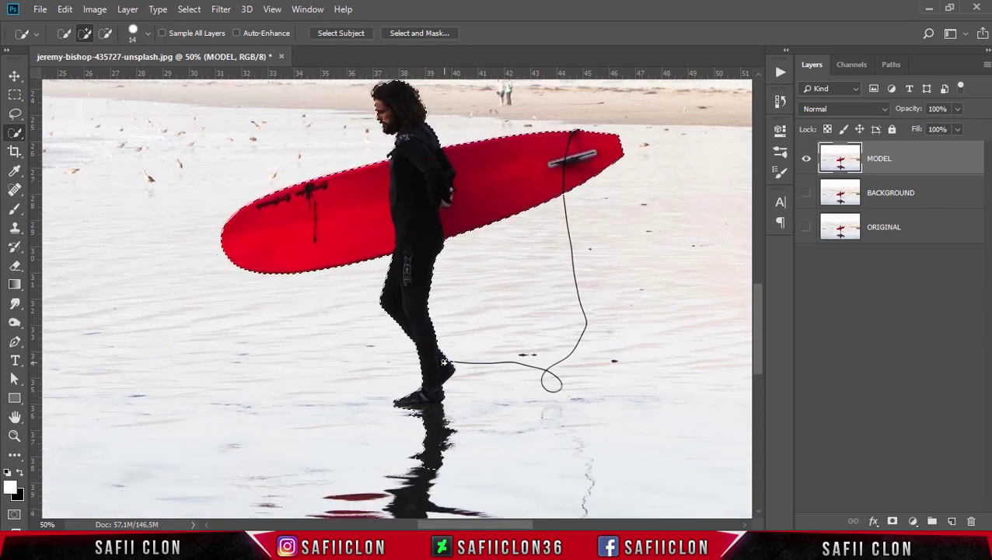
- Subtract the reflection and refine around the feet, then zoom out to the whole image
left_click(105, 33)
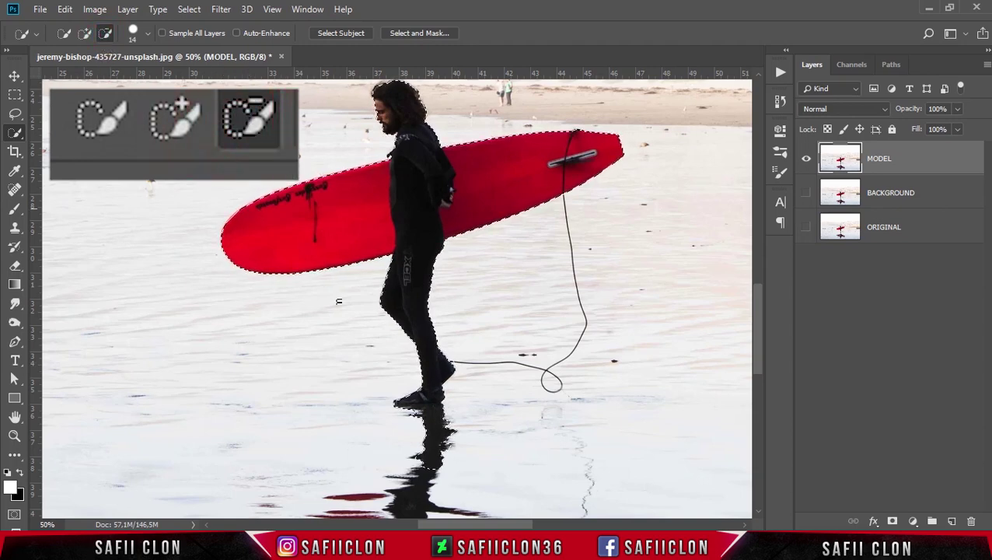
left_click_drag(439, 470, 429, 463)
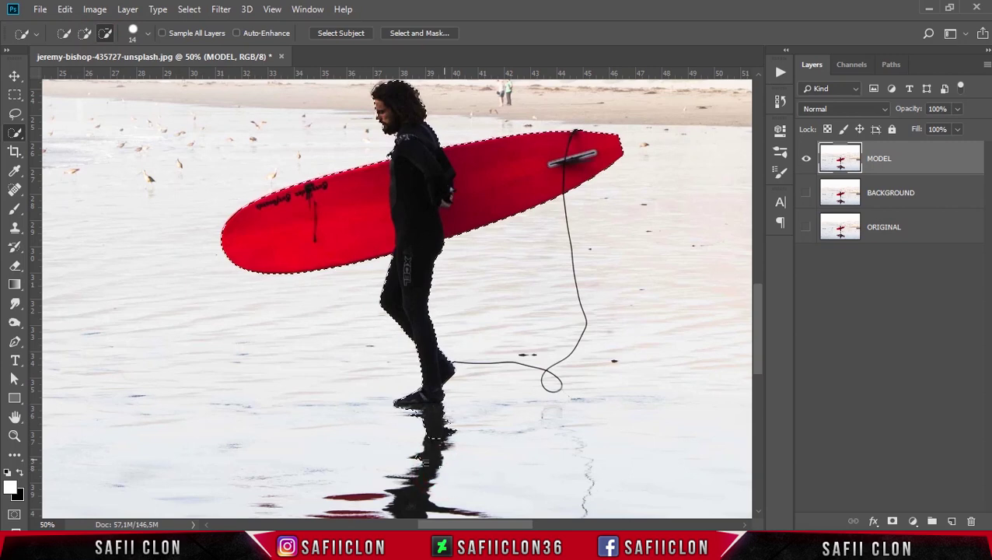
left_click(450, 425)
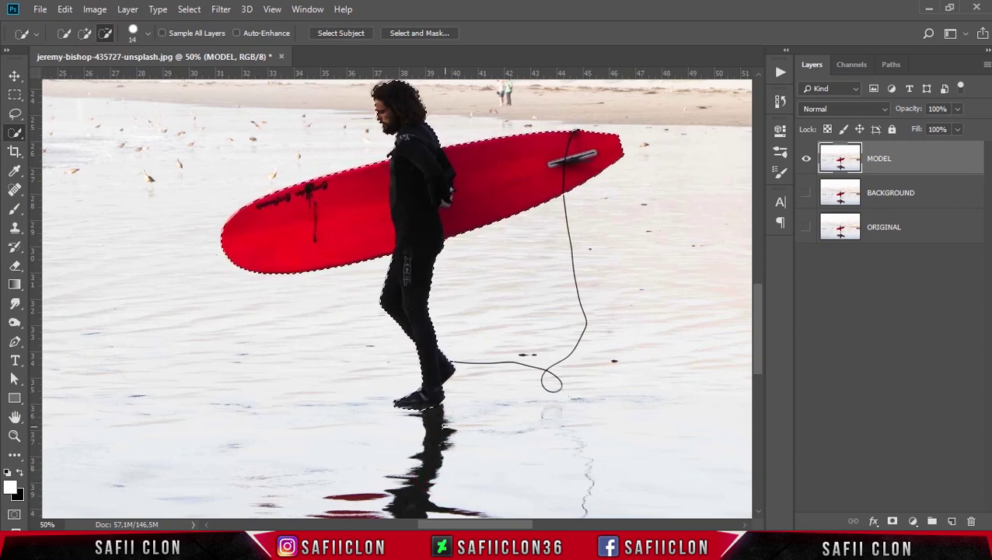
left_click(412, 424)
left_click(410, 401)
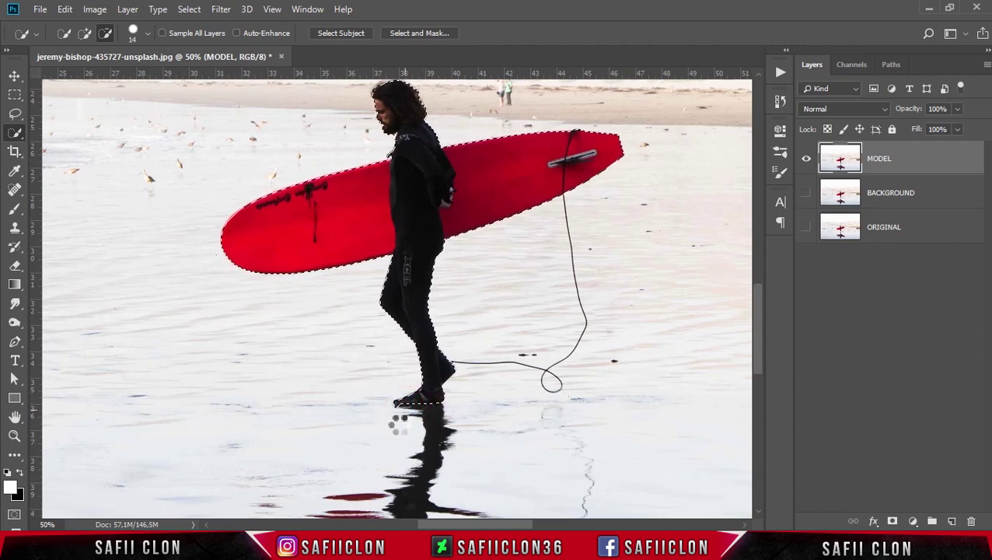
key("ctrl+minus")
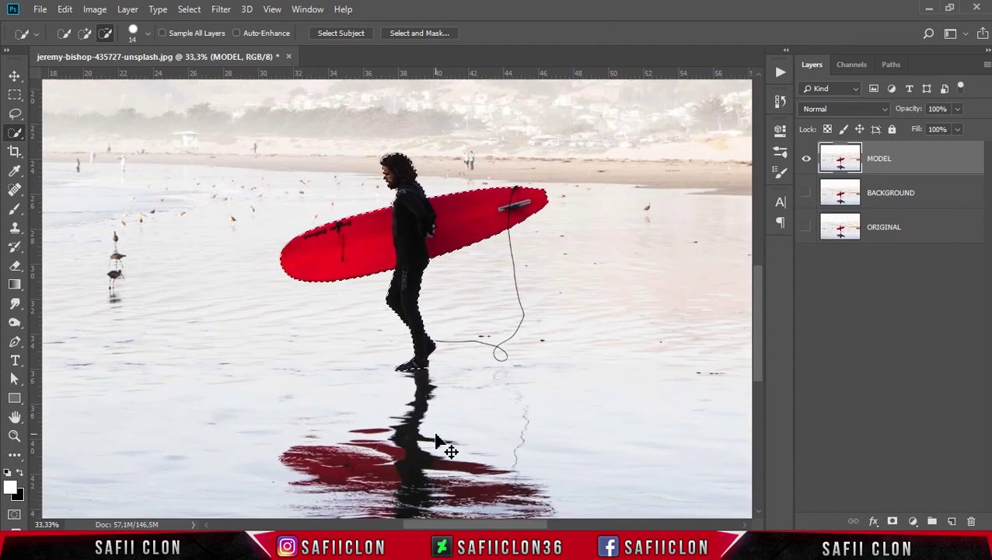
key("ctrl+minus")
key("ctrl+minus")
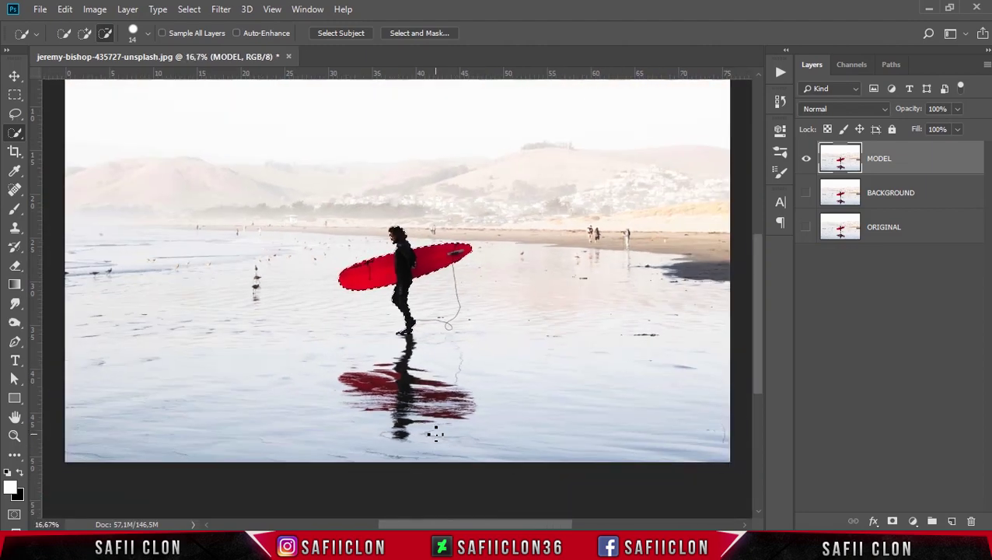
scroll(436, 434, "up", 1)
scroll(436, 434, "up", 2)
scroll(445, 442, "down", 1)
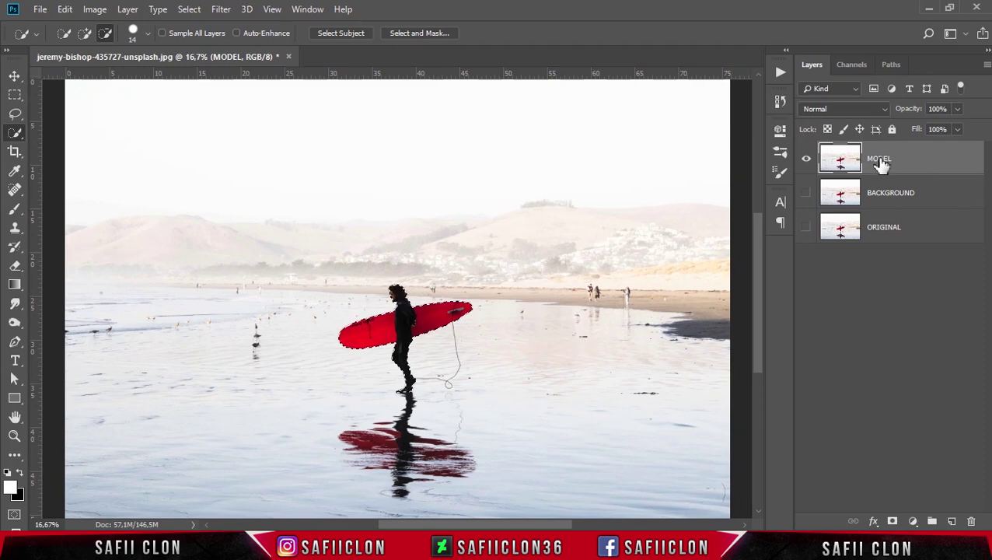
- Add a layer mask to MODEL, show BACKGROUND, and Ctrl-click the mask to reload the selection
left_click(920, 159)
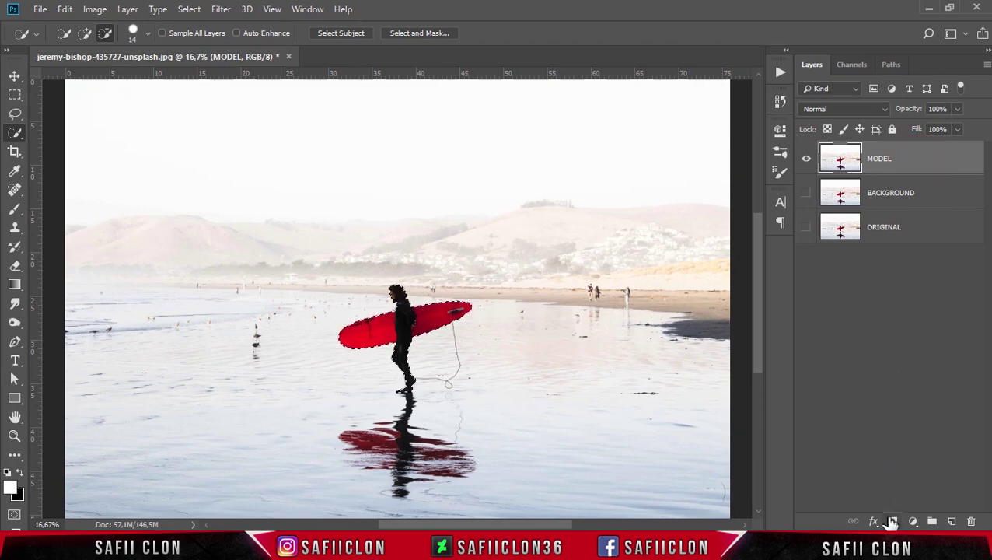
left_click(892, 521)
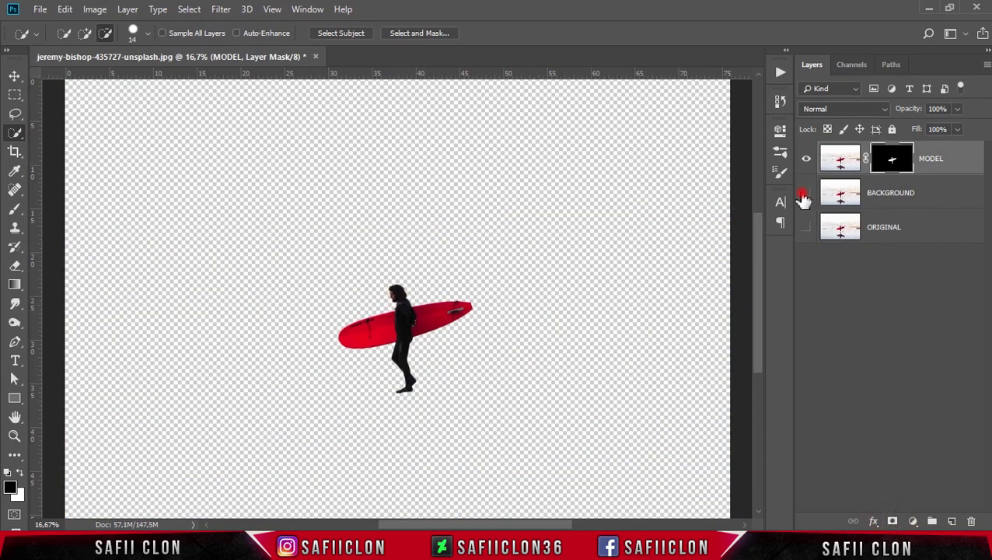
left_click(806, 193)
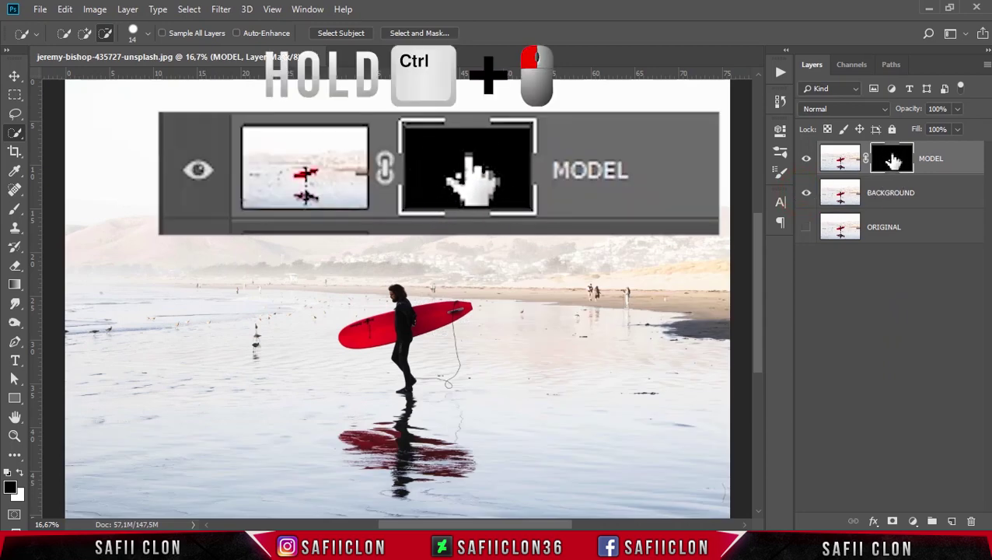
left_click_drag(885, 159, 895, 161)
left_click(894, 161, "ctrl")
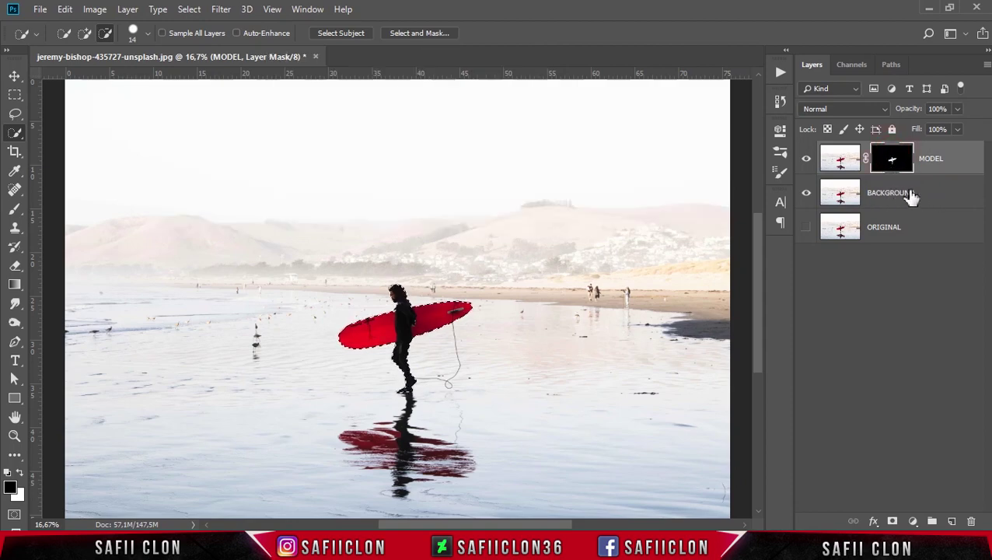
- Target the BACKGROUND layer and zoom in on the still-selected surfer
left_click(911, 196)
key("ctrl+plus")
key("ctrl+plus")
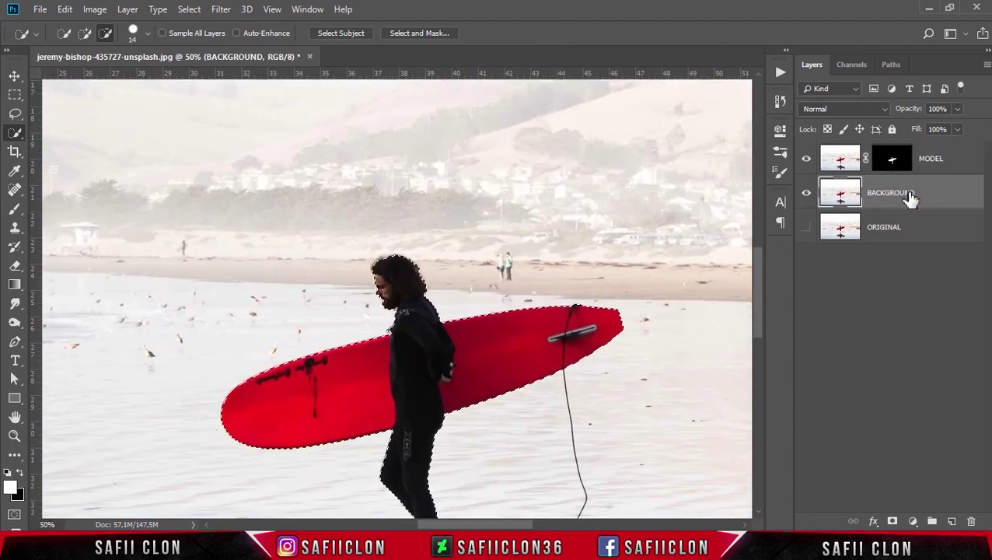
scroll(592, 254, "down", 3)
scroll(592, 255, "down", 1)
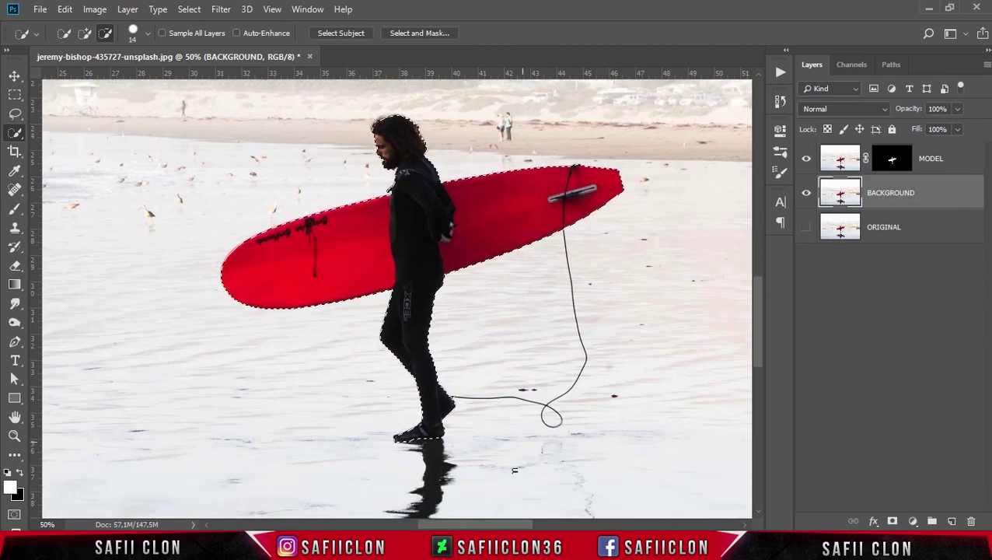
left_click_drag(506, 525, 512, 526)
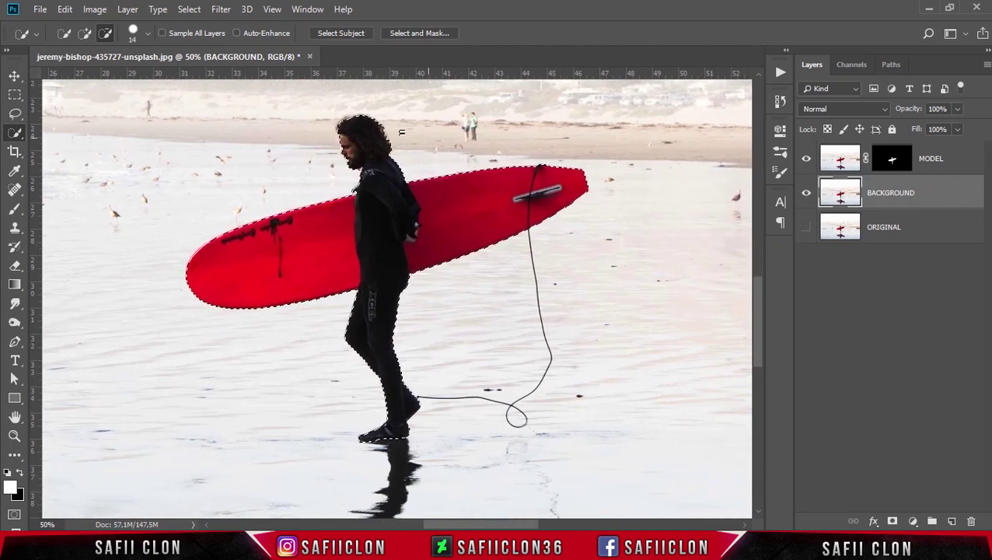
left_click(190, 11)
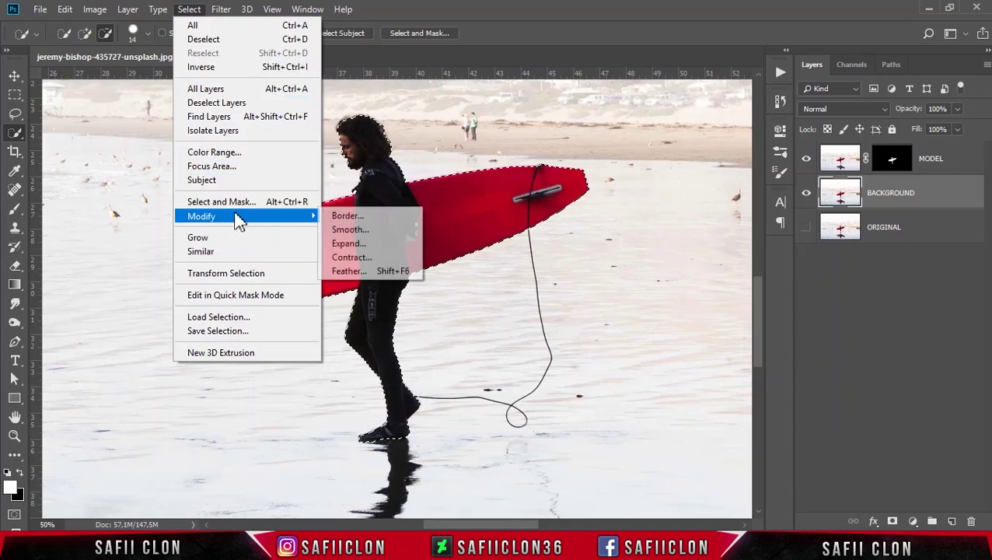
mouse_move(201, 216)
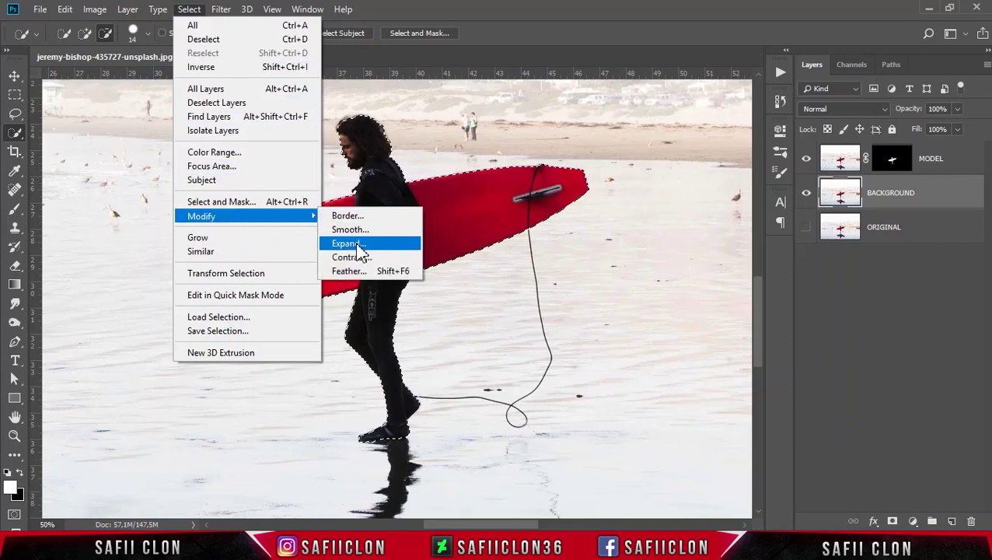
- Expand the surfer selection by 10 pixels, keeping BACKGROUND targeted
left_click(350, 244)
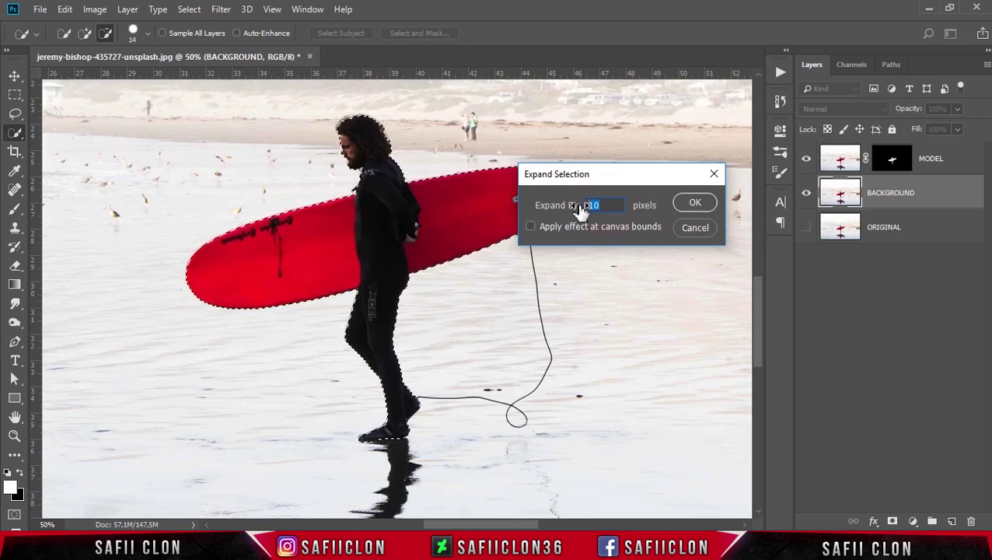
left_click(697, 204)
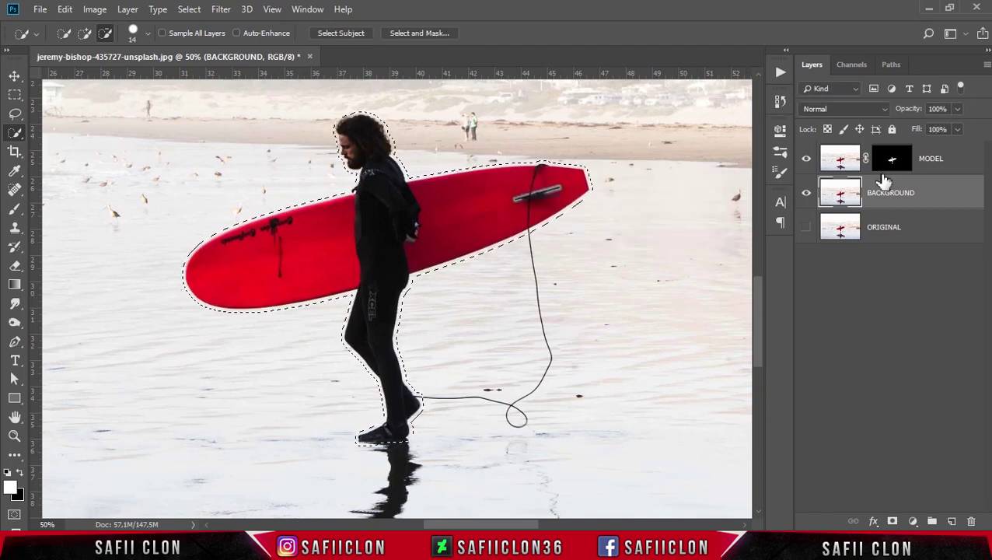
left_click(908, 200)
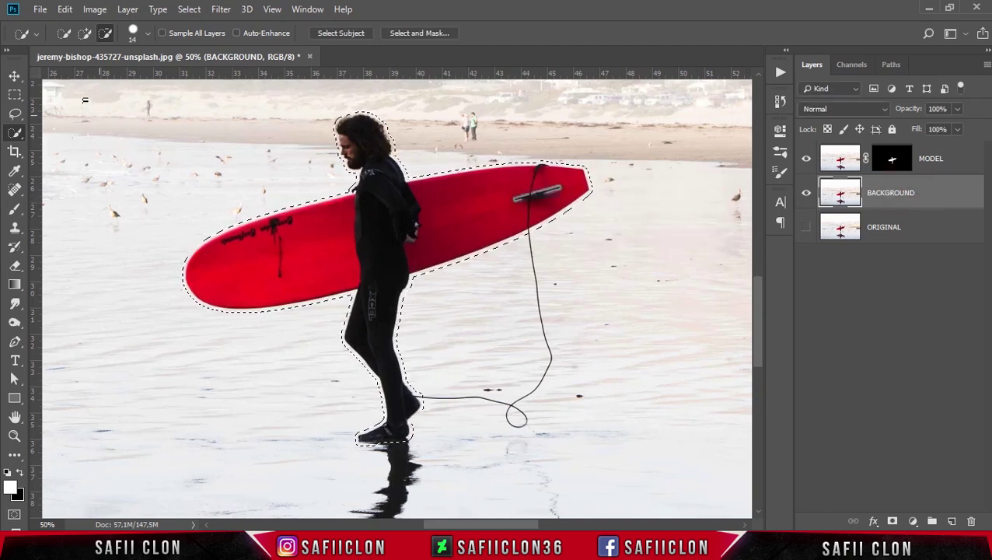
- Fill the expanded selection on BACKGROUND with Content-Aware fill
left_click(65, 11)
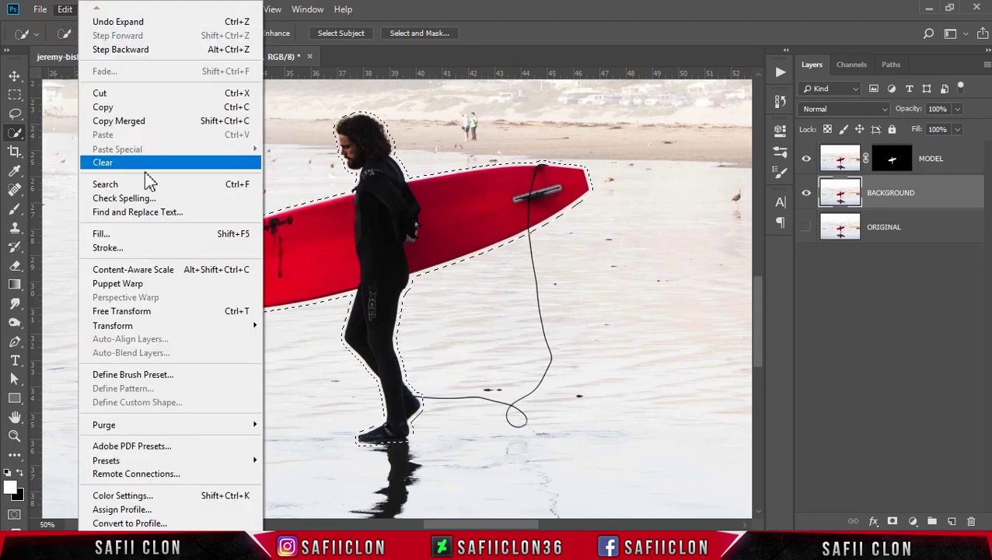
left_click(117, 234)
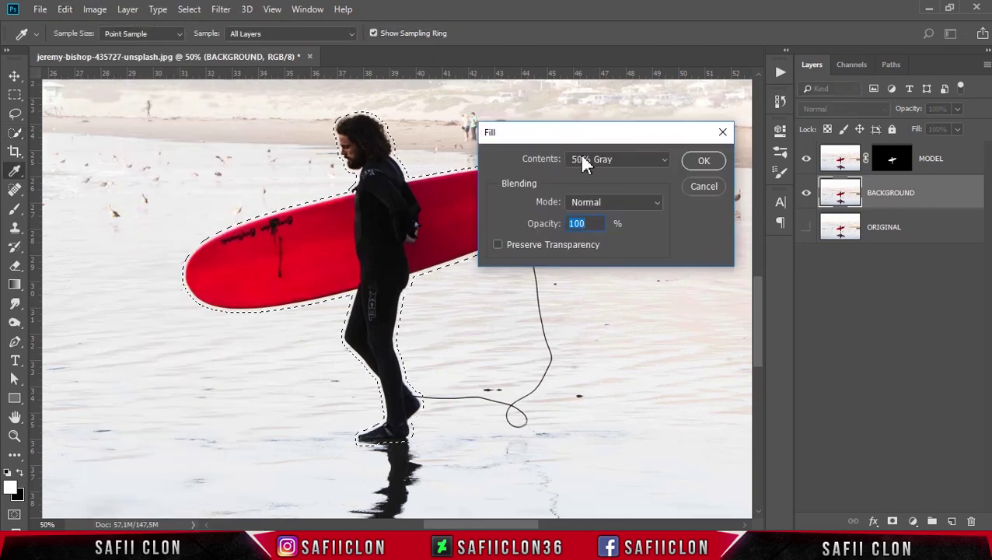
left_click(612, 159)
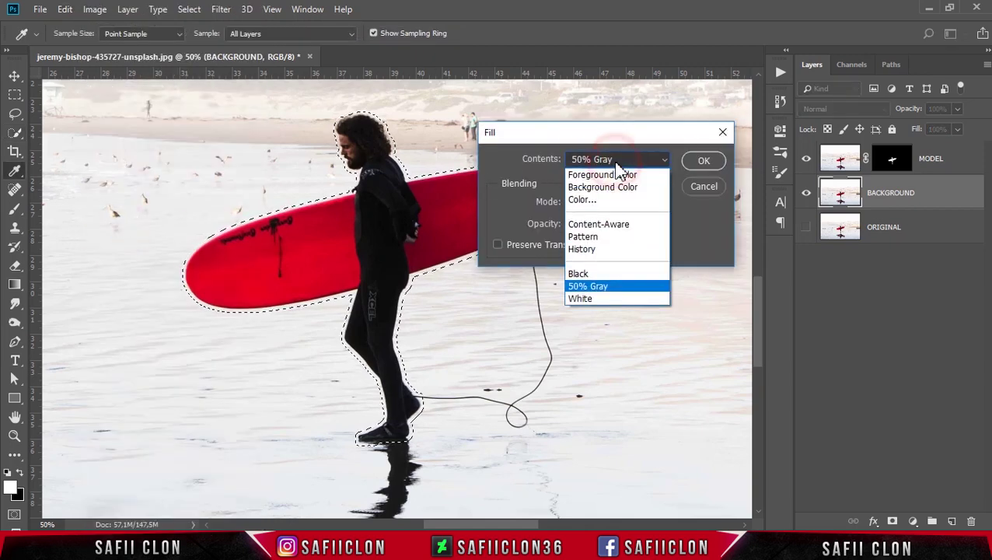
left_click(618, 224)
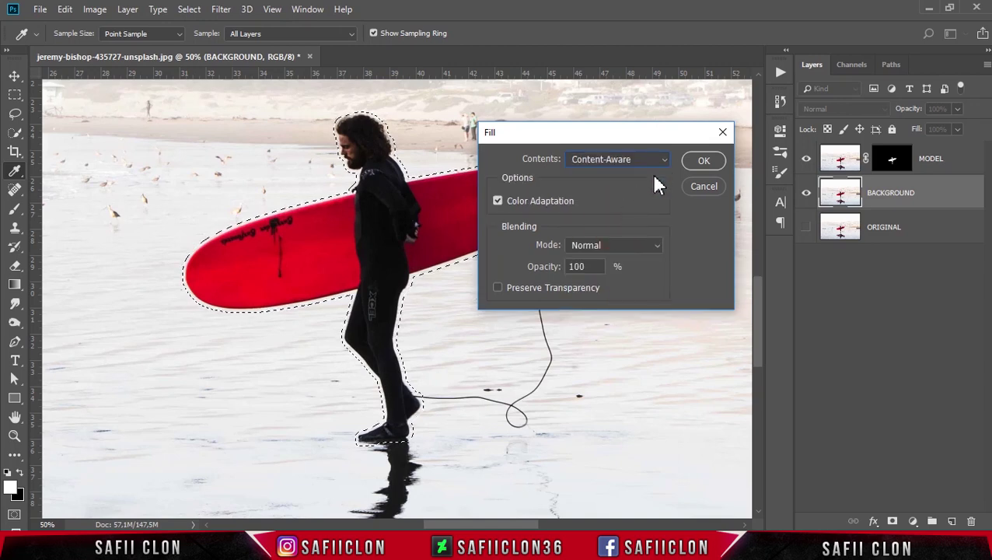
left_click(703, 165)
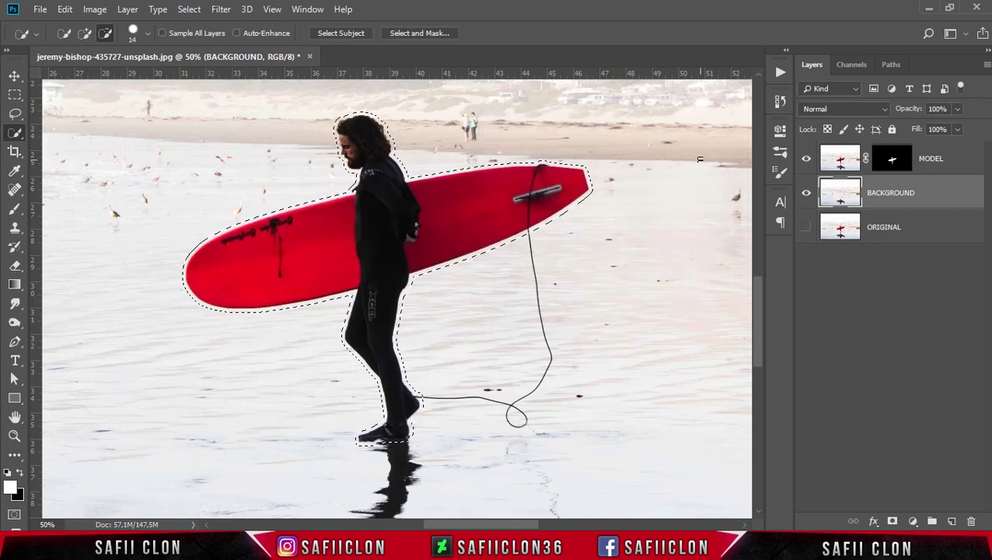
- Toggle MODEL's visibility repeatedly to check the fill, then zoom out
left_click(806, 159)
left_click(807, 161)
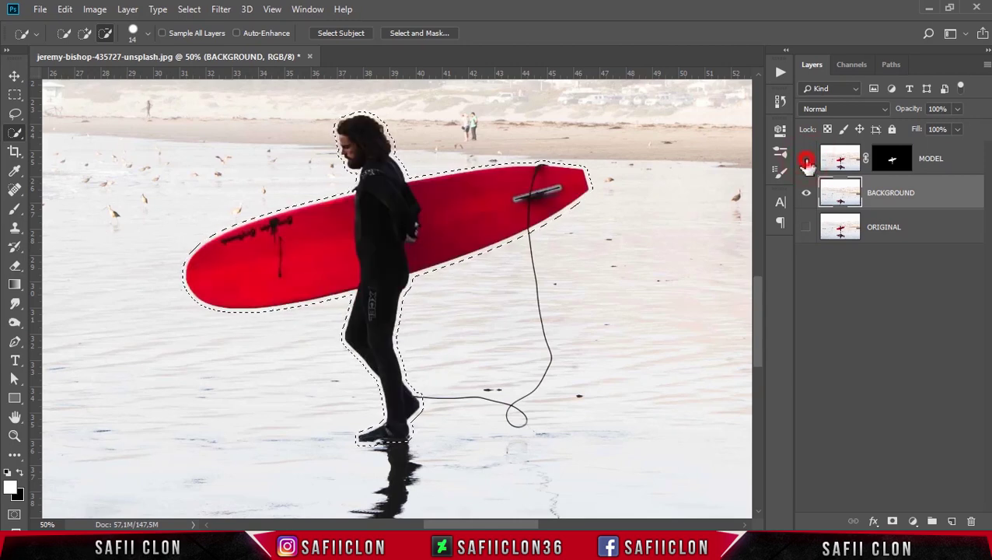
left_click(806, 160)
left_click(806, 160)
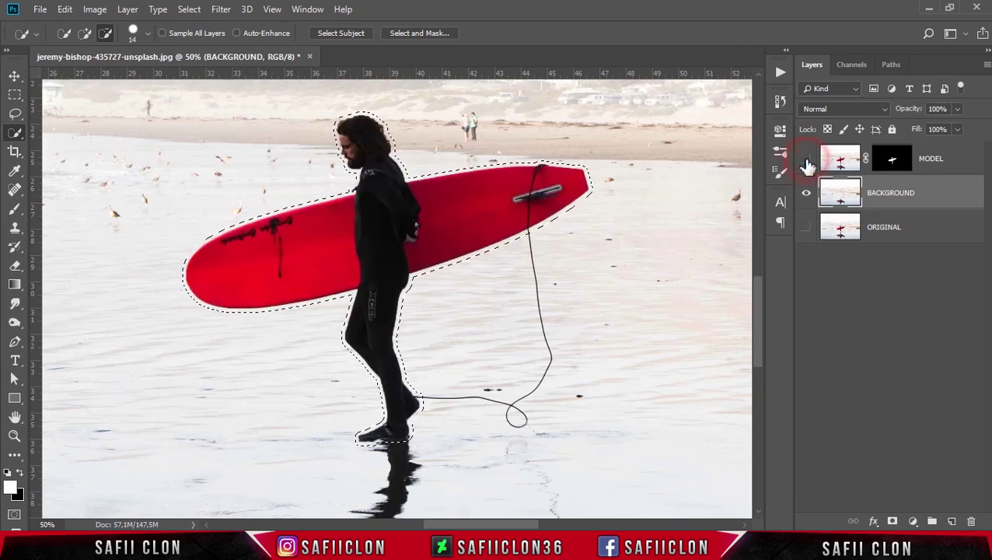
left_click(807, 160)
left_click(807, 160)
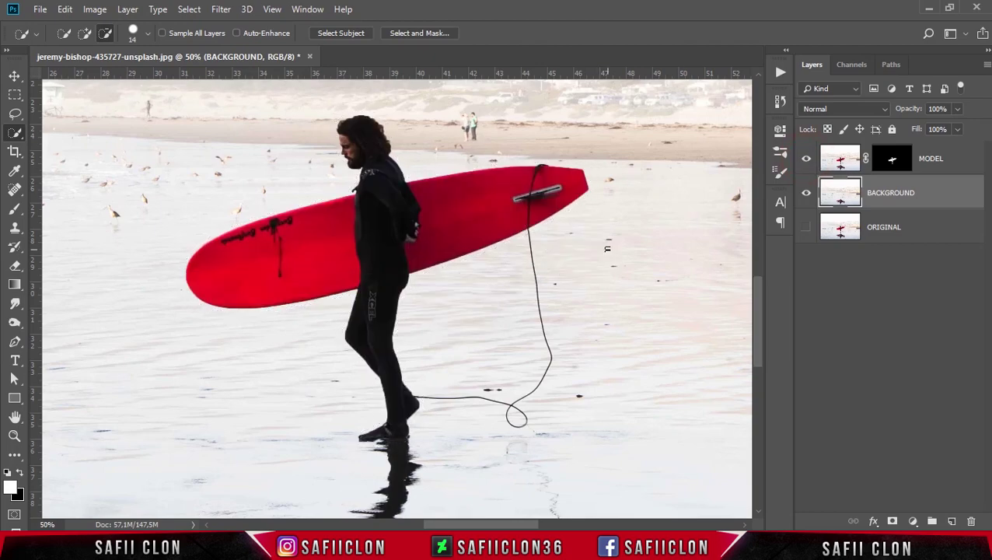
key("ctrl+minus")
key("ctrl+minus")
key("ctrl+minus")
key("ctrl+minus")
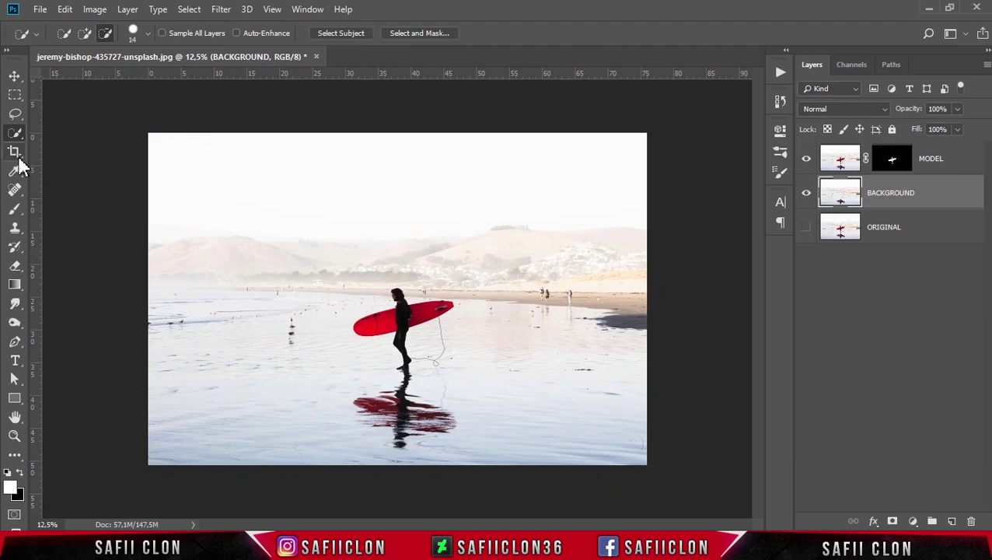
- Crop all four edges in to a near-square frame around the surfer and reflection
left_click_drag(16, 154, 69, 153)
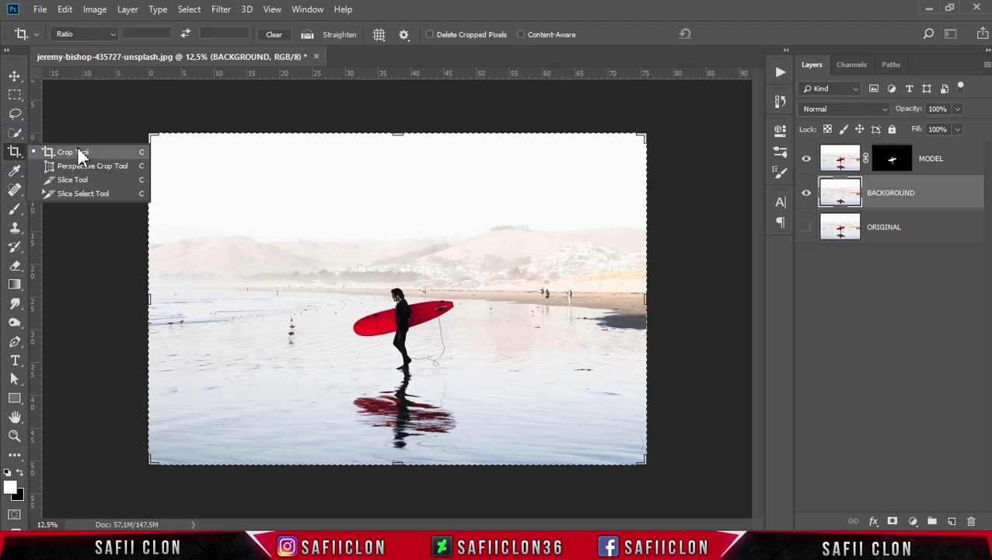
left_click(75, 153)
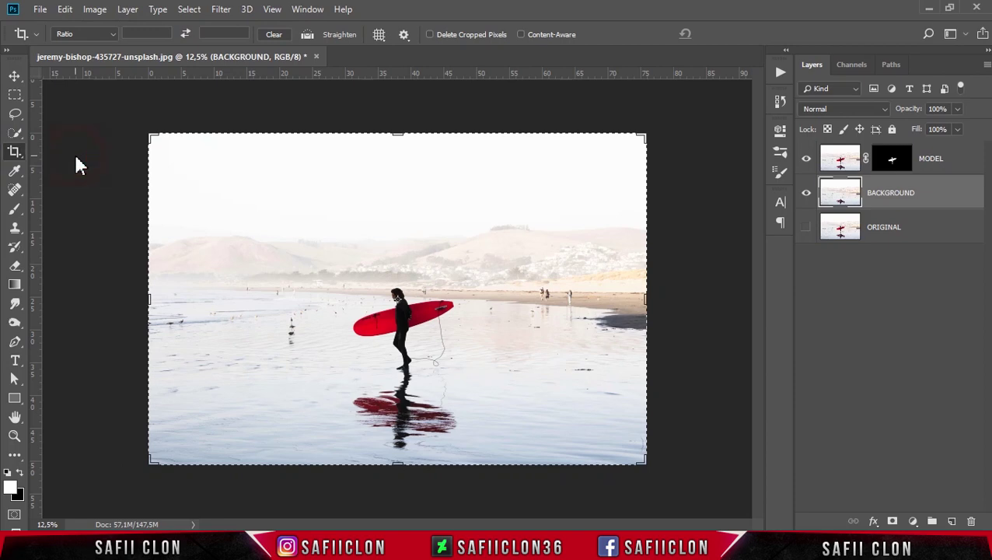
left_click_drag(150, 301, 206, 311)
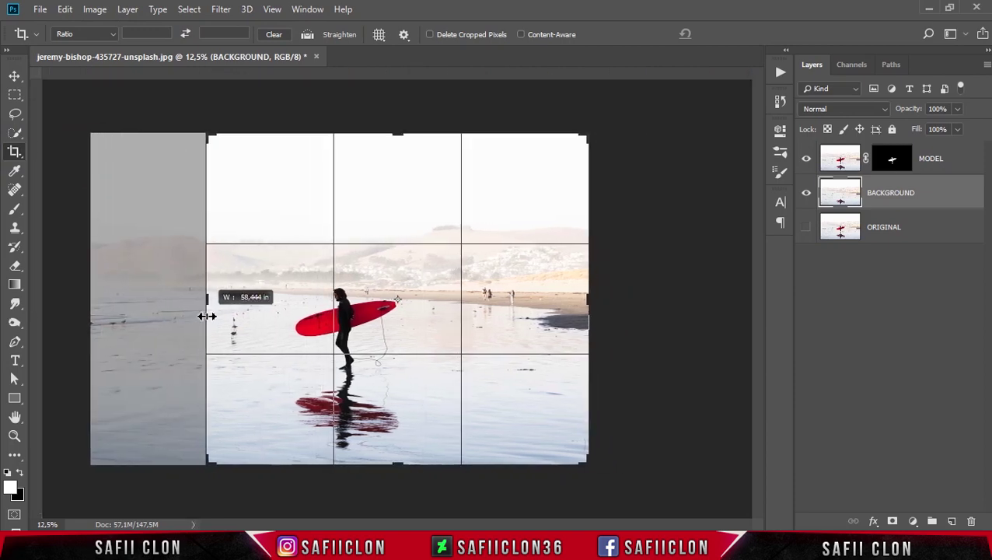
left_click_drag(589, 311, 544, 313)
key("ctrl+r")
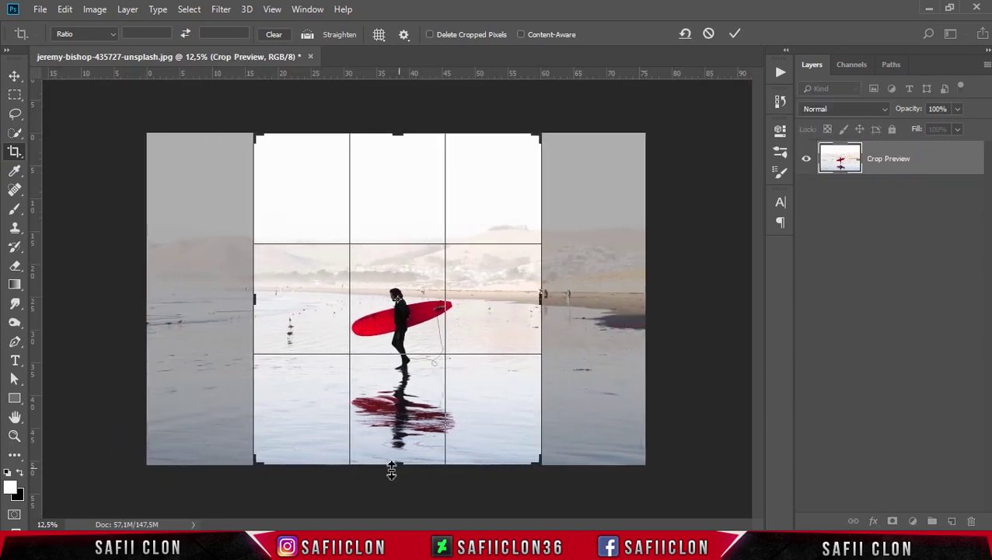
left_click_drag(412, 466, 400, 458)
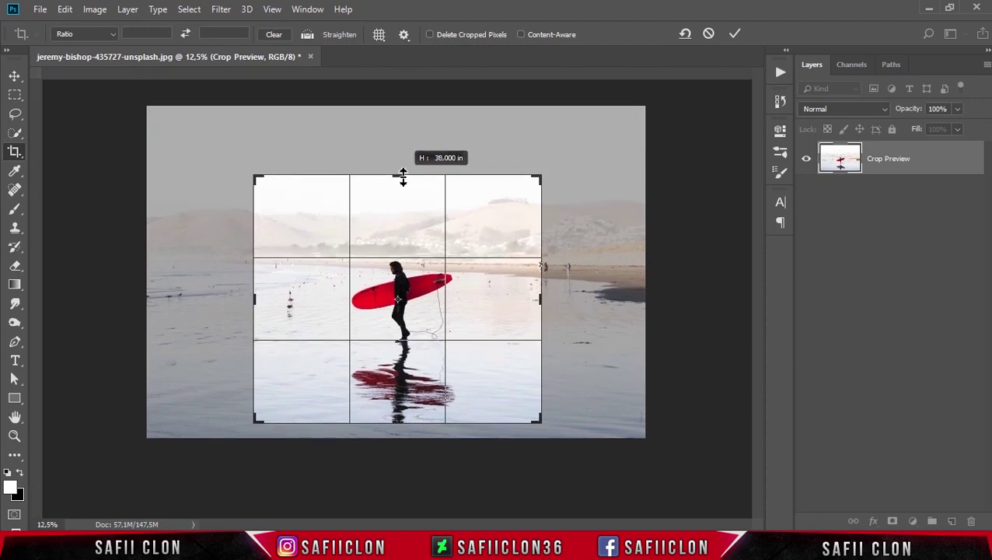
left_click_drag(401, 143, 400, 176)
left_click_drag(542, 299, 544, 298)
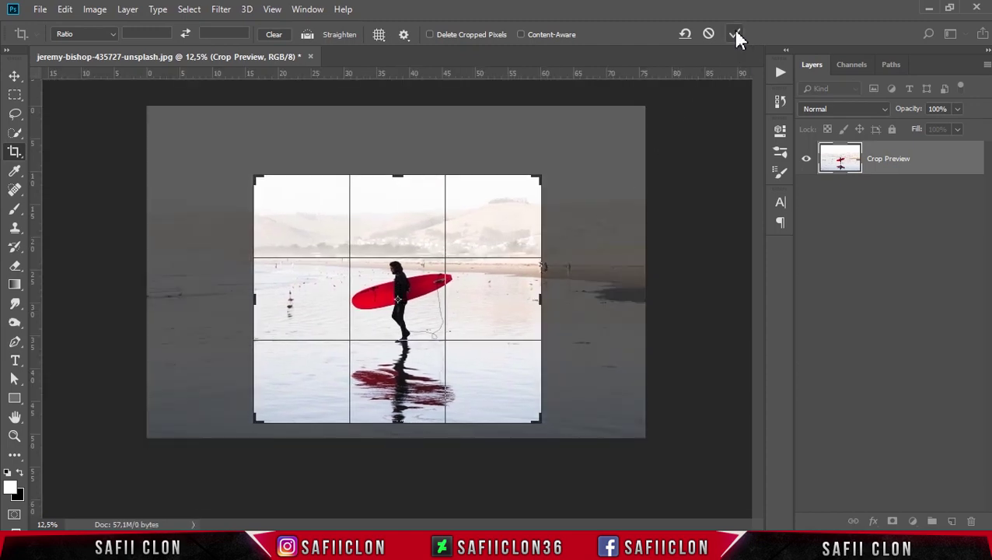
left_click(734, 35)
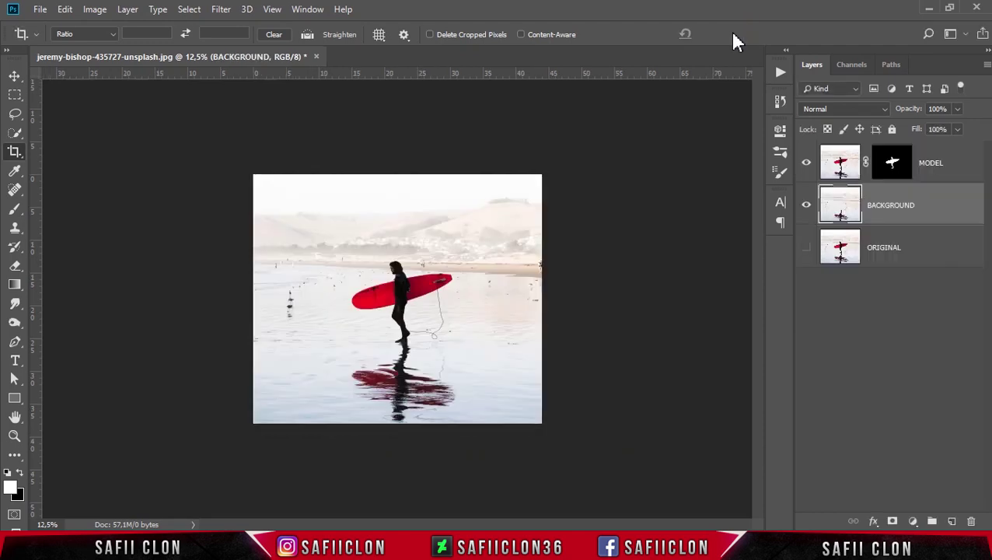
key("ctrl+plus")
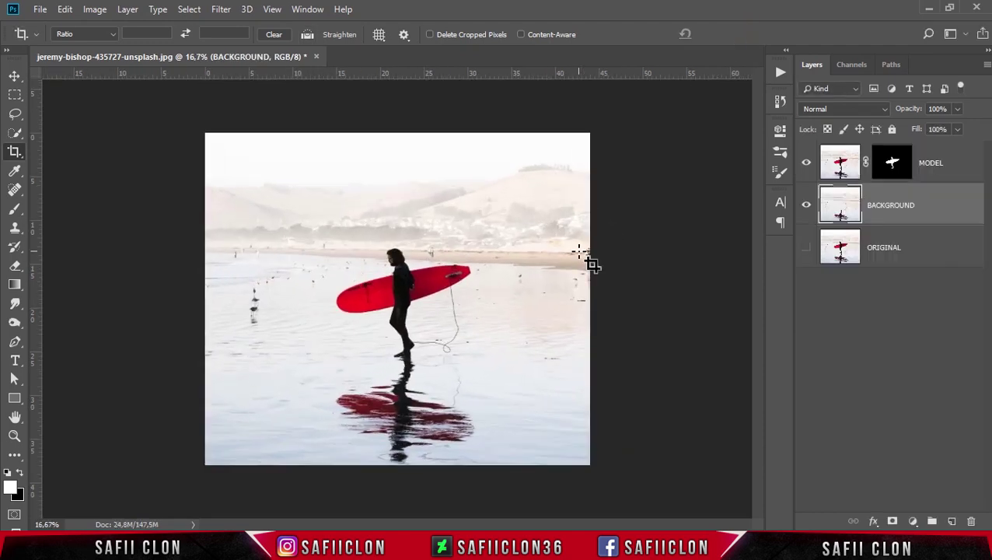
- Draw a rectangular marquee over the sky down to the shoreline
left_click(15, 76)
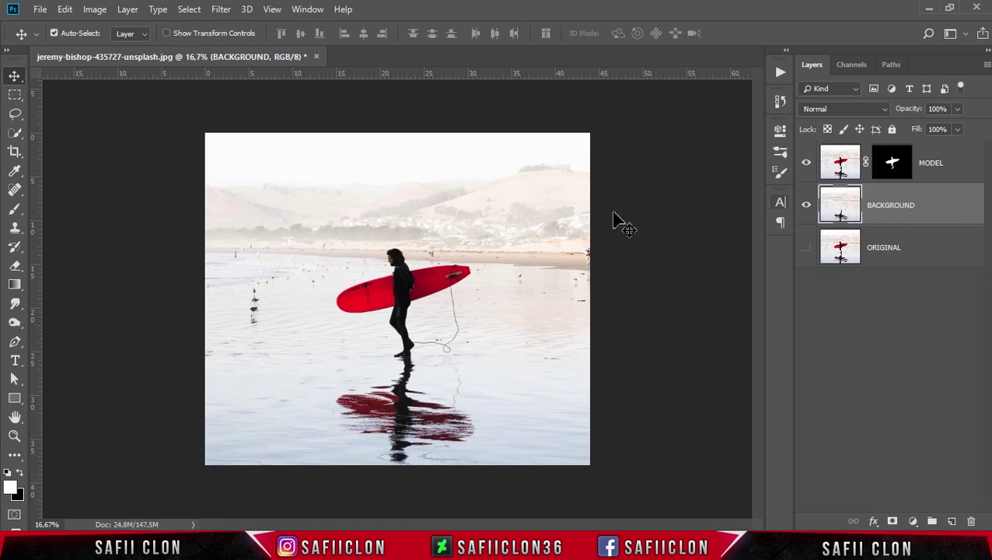
left_click(15, 98)
left_click(94, 97)
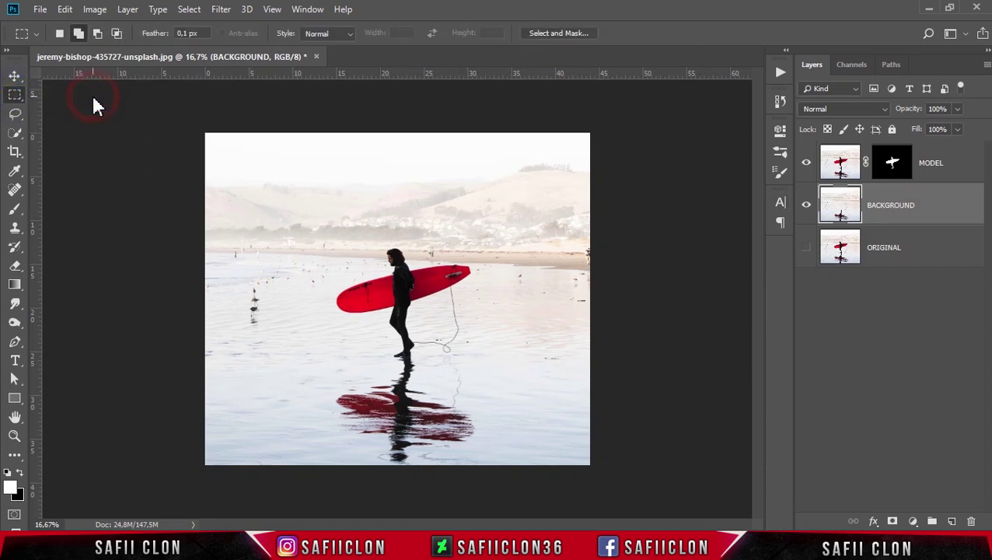
mouse_move(197, 121)
left_mouse_down()
mouse_move(609, 226)
mouse_move(622, 259)
left_mouse_up()
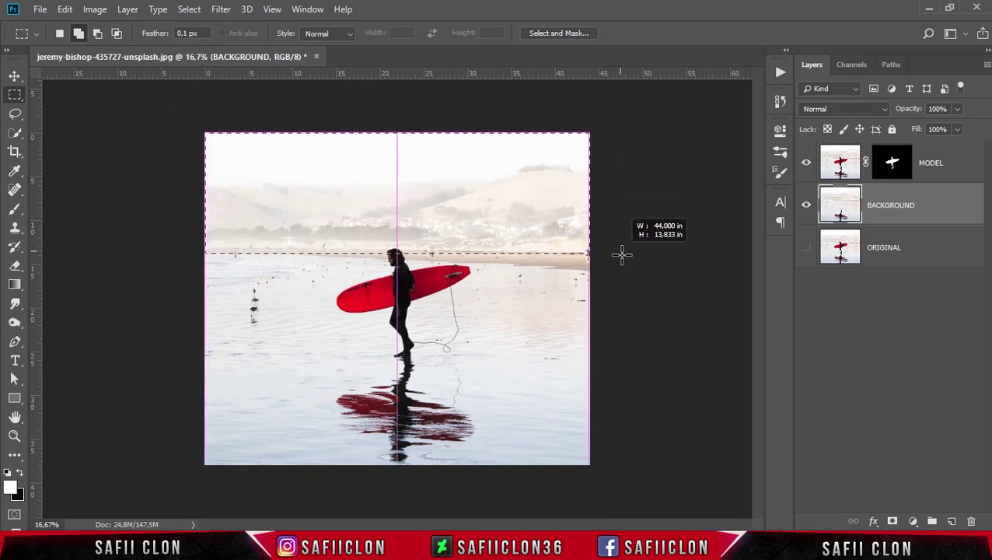
left_click_drag(622, 259, 628, 263)
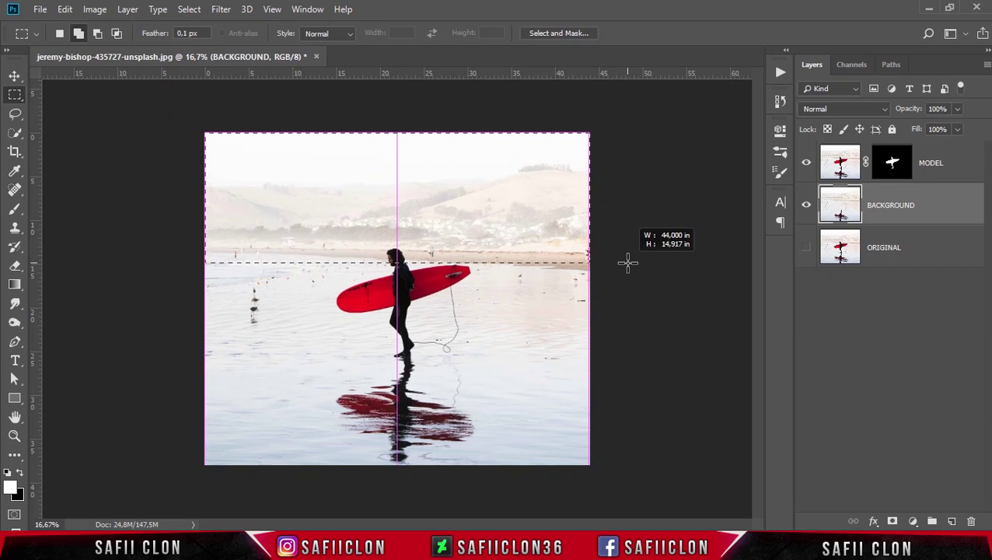
left_click_drag(628, 263, 628, 263)
- Mask BACKGROUND from the sky selection and invert the mask with Ctrl+I to hide the sky
left_click(922, 205)
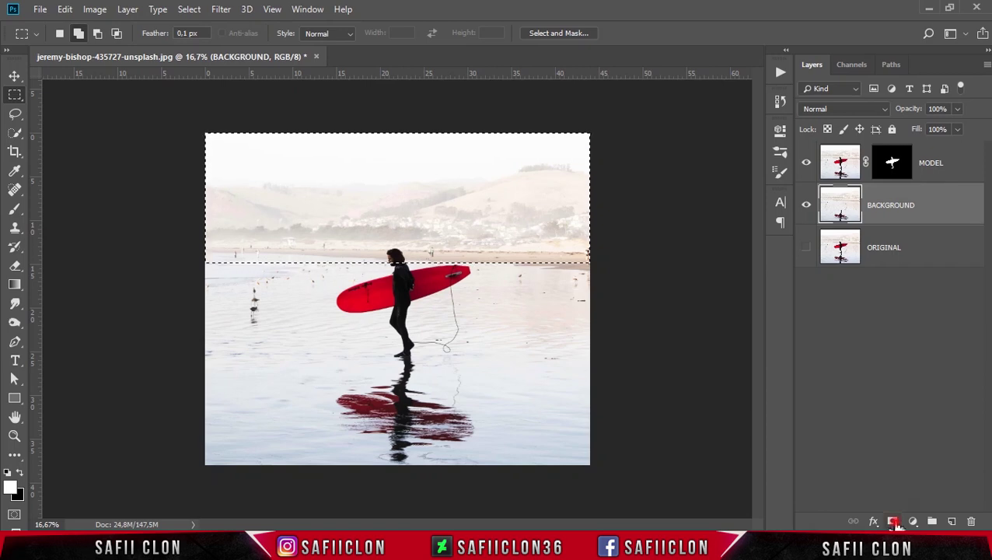
left_click(894, 522)
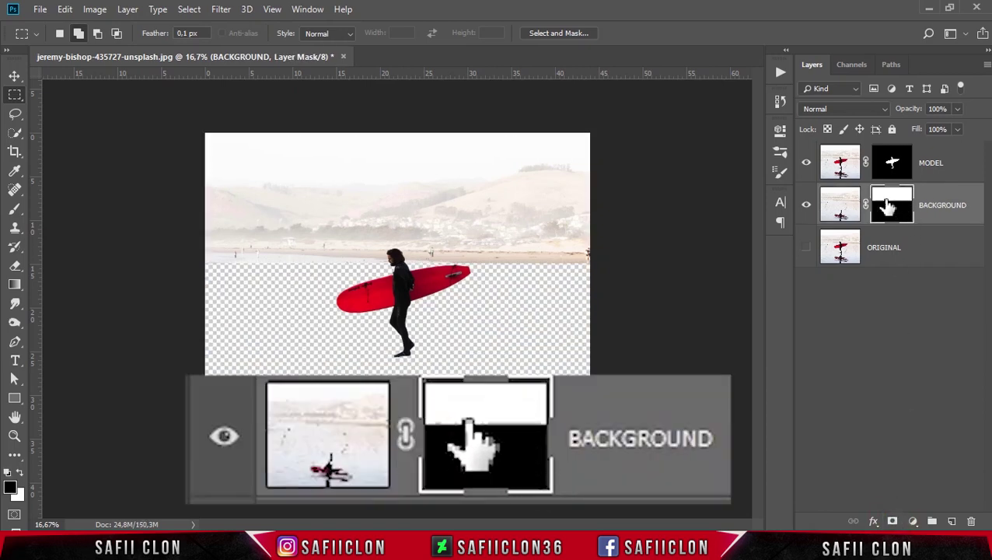
key("ctrl+i")
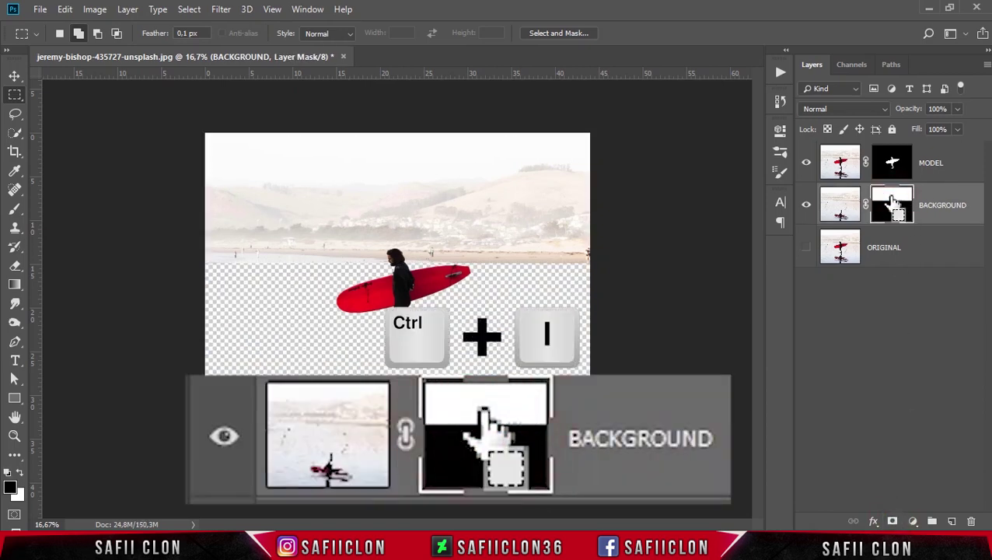
key("ctrl+i")
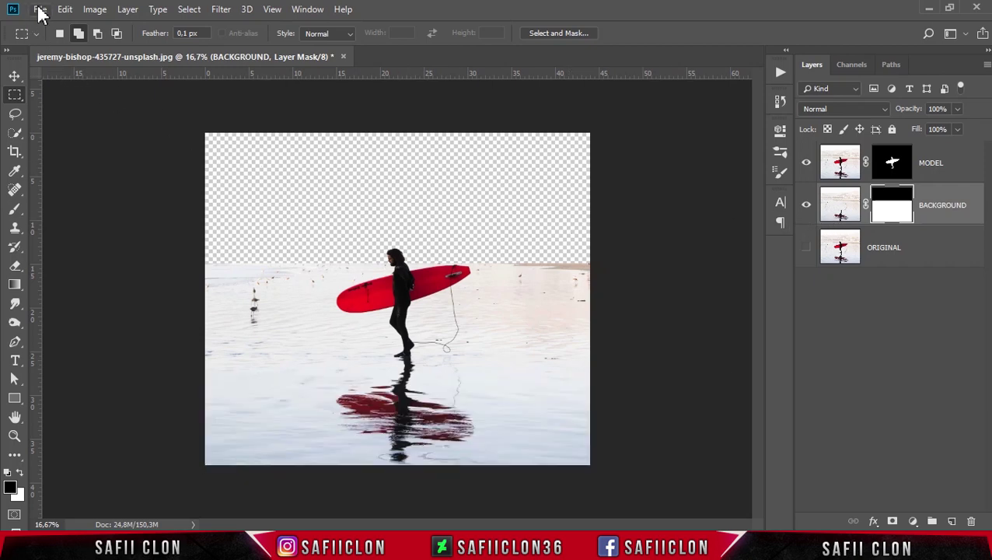
- Open the sunset photo quino-al-387923-unsplash.jpg
left_click(39, 9)
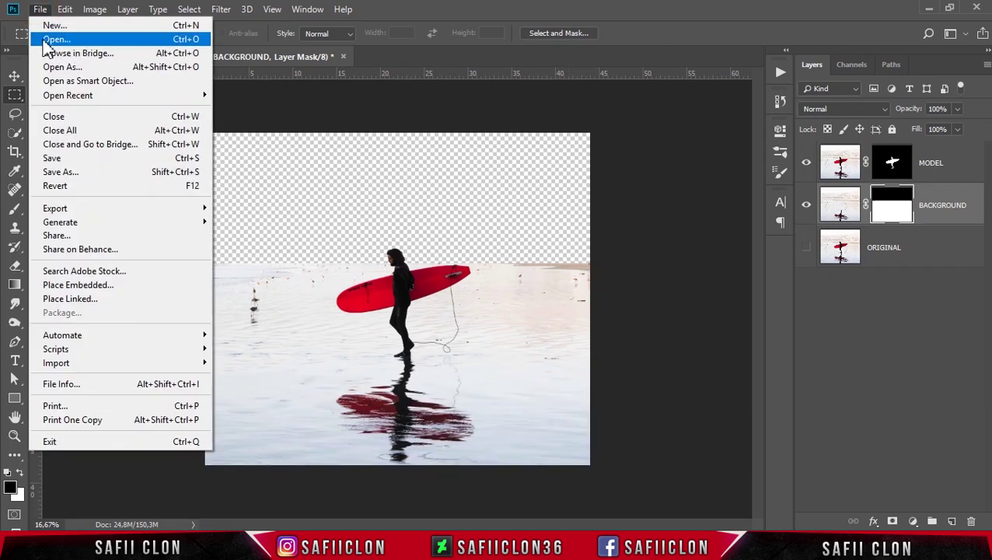
left_click(59, 37)
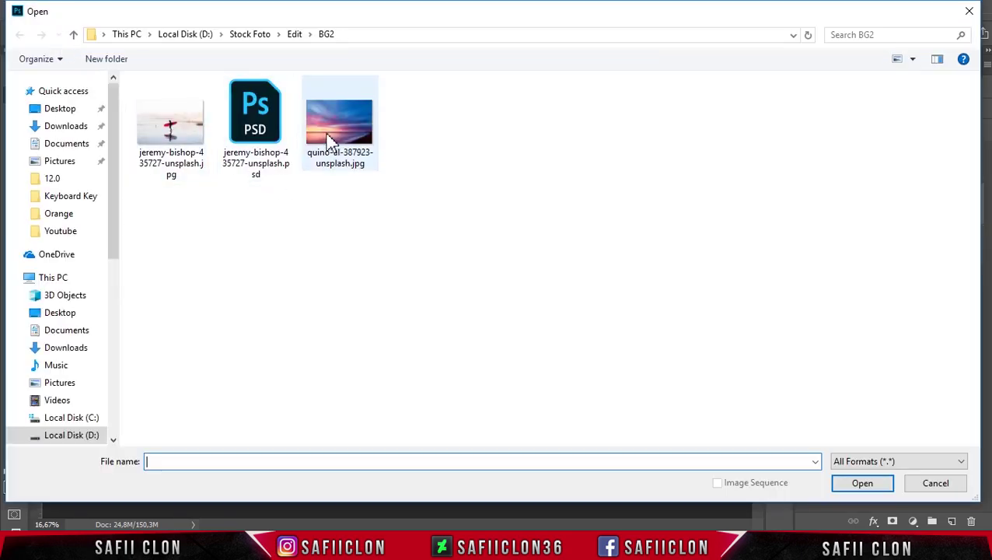
left_click(325, 136)
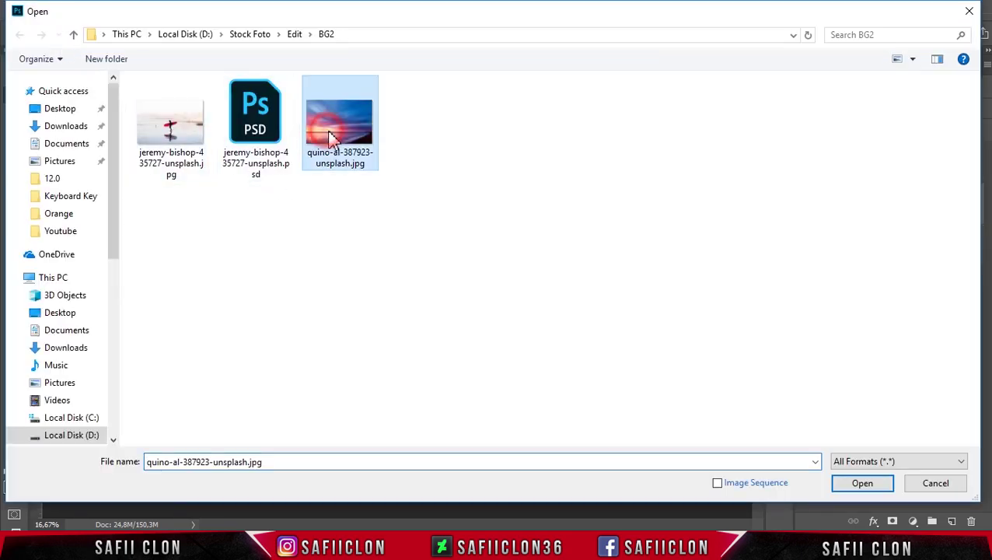
left_click(860, 487)
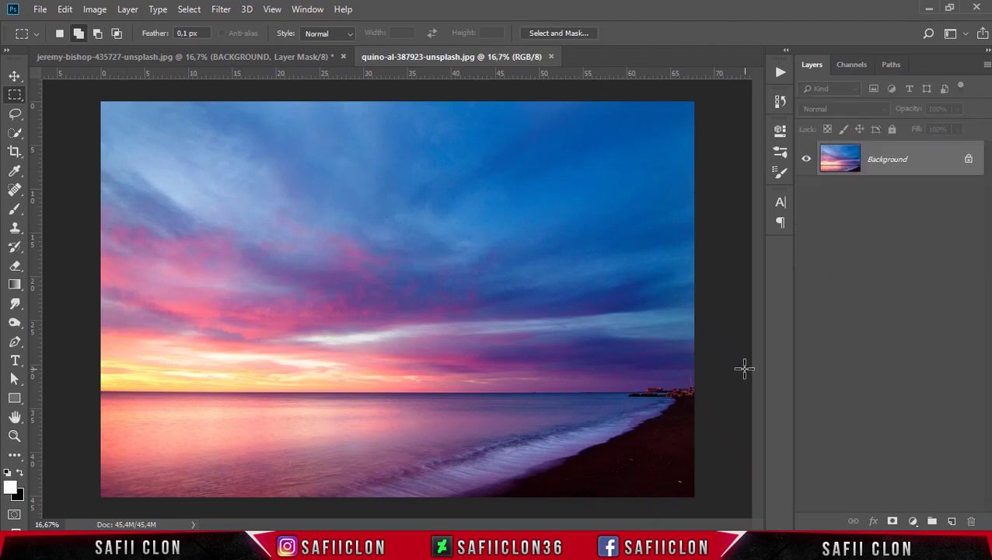
- Mask Layer 0 to a rectangle of sky above the horizon and apply the mask permanently
right_click(8, 94)
left_click(84, 95)
left_click_drag(87, 95, 795, 392)
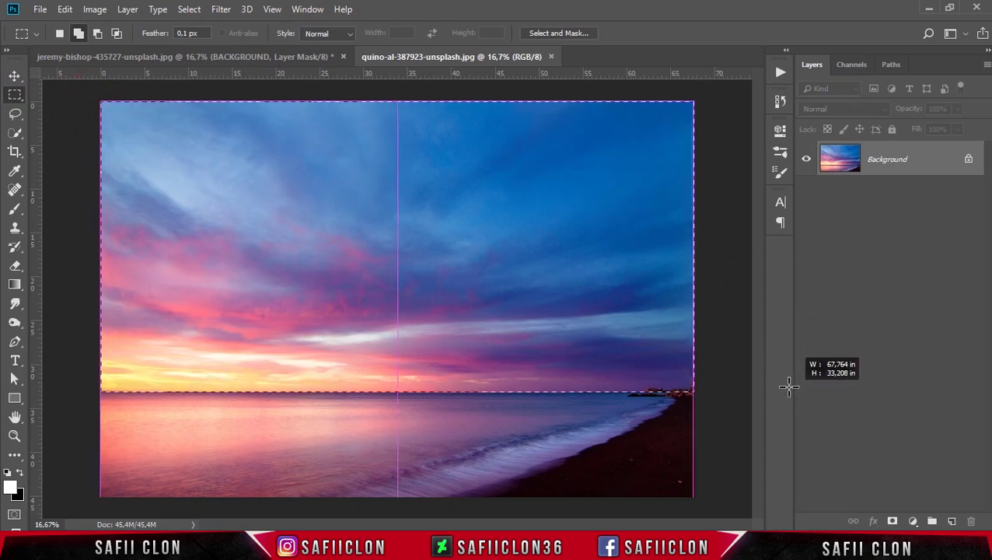
left_click_drag(792, 391, 794, 392)
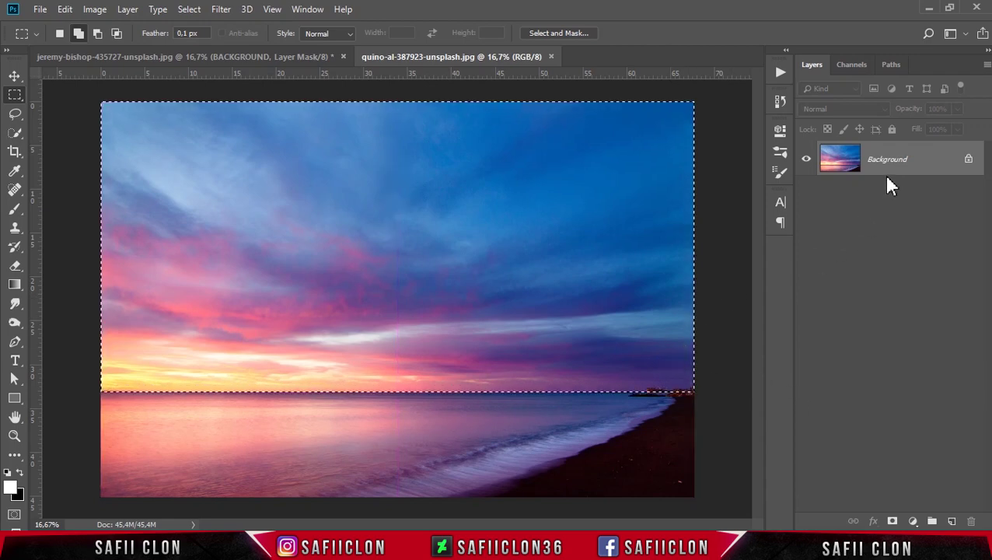
left_click(892, 522)
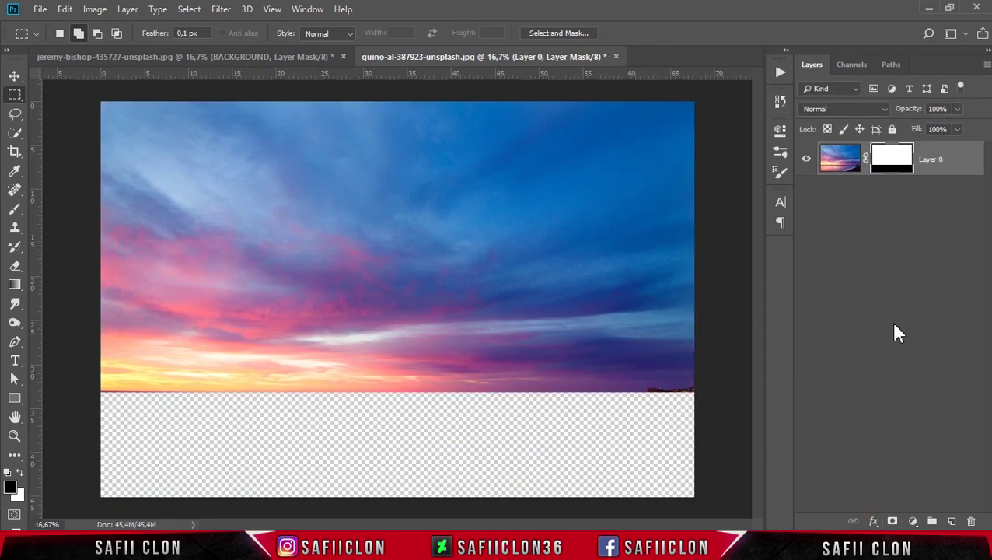
right_click(888, 161)
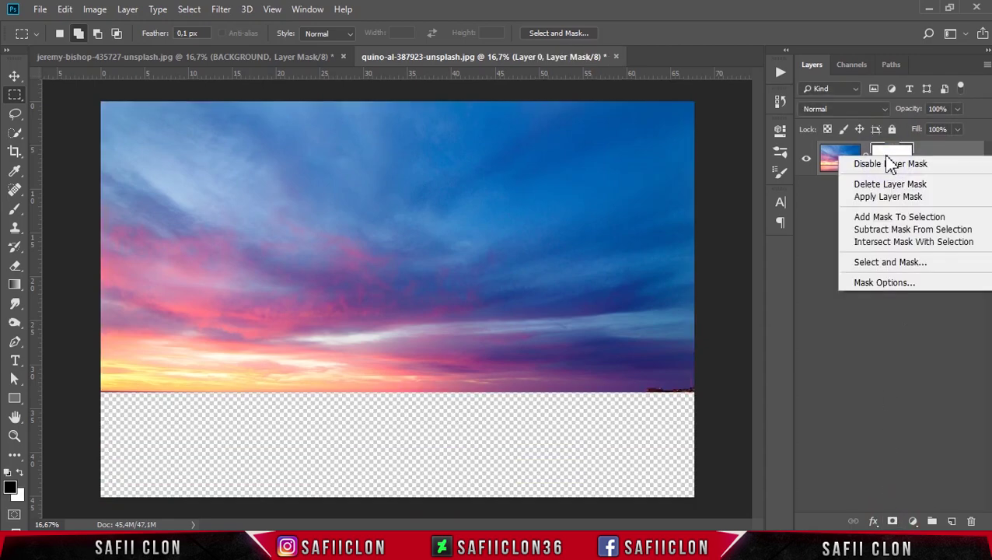
left_click(893, 200)
mouse_move(915, 155)
left_mouse_down()
mouse_move(610, 179)
mouse_move(211, 56)
left_mouse_up()
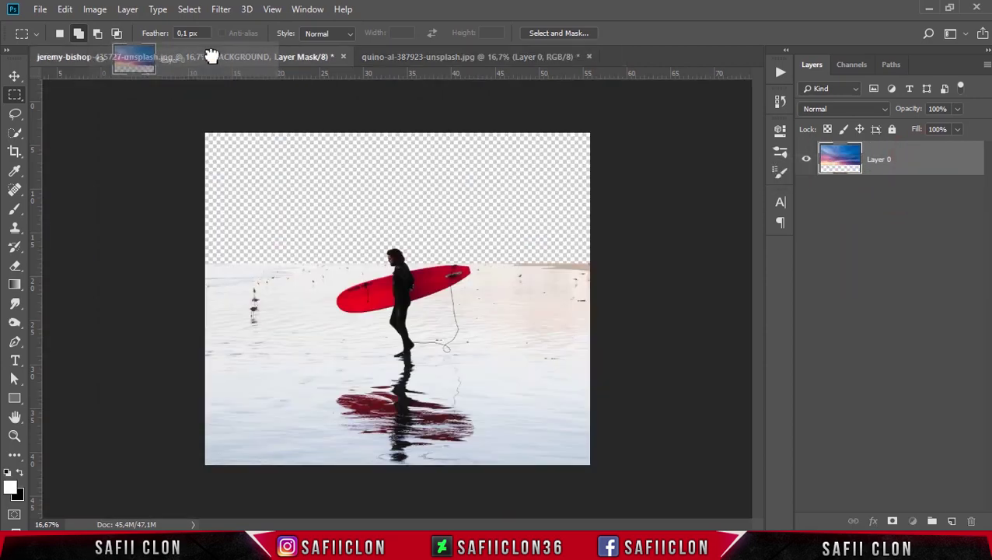
- Drop the sunset sky into the surfer photo as Layer 1 beneath BACKGROUND, and nudge it upward
left_click_drag(212, 56, 427, 254)
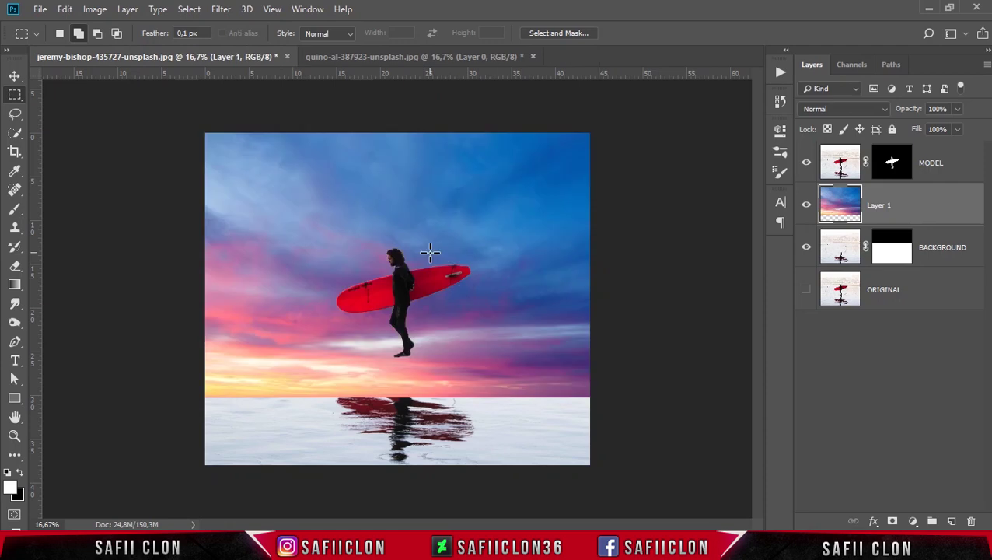
left_click_drag(909, 205, 910, 261)
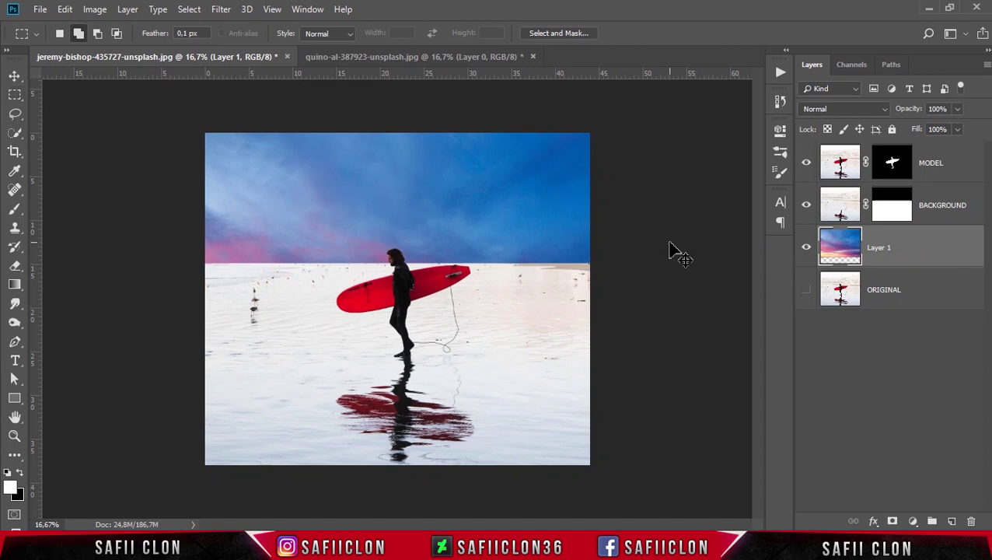
key("ctrl+t")
left_click_drag(512, 251, 523, 167)
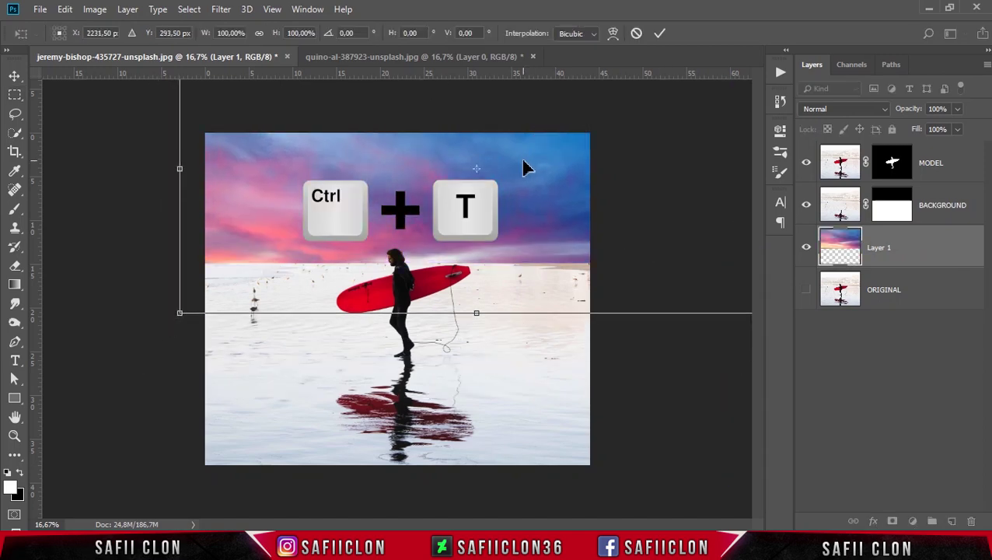
- Stretch the sky wider and taller to cover the canvas above the horizon, and commit the transform
key("ctrl+minus")
mouse_move(523, 166)
left_mouse_down()
mouse_move(519, 206)
mouse_move(588, 279)
left_mouse_up()
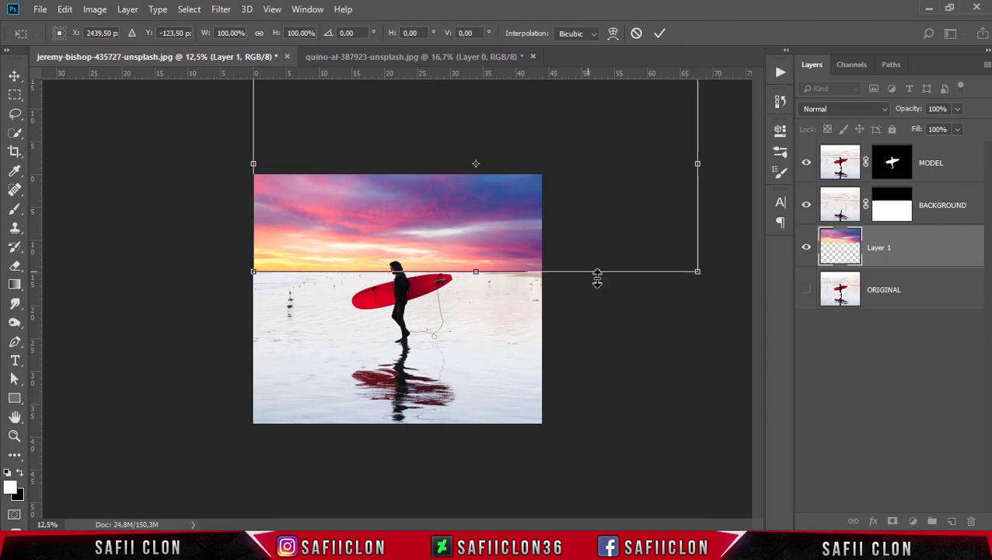
key("ctrl+minus")
left_click_drag(452, 135, 452, 170)
left_click_drag(599, 225, 600, 231)
key("ctrl+plus")
mouse_move(710, 196)
left_mouse_down()
mouse_move(632, 193)
mouse_move(731, 204)
mouse_move(742, 210)
mouse_move(734, 218)
left_mouse_up()
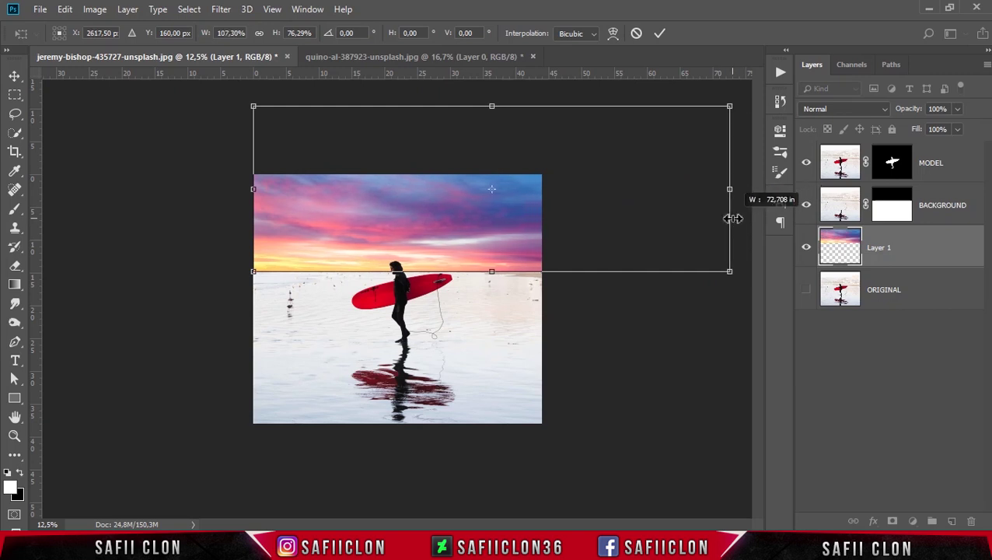
left_click_drag(491, 271, 491, 271)
left_click_drag(491, 105, 492, 100)
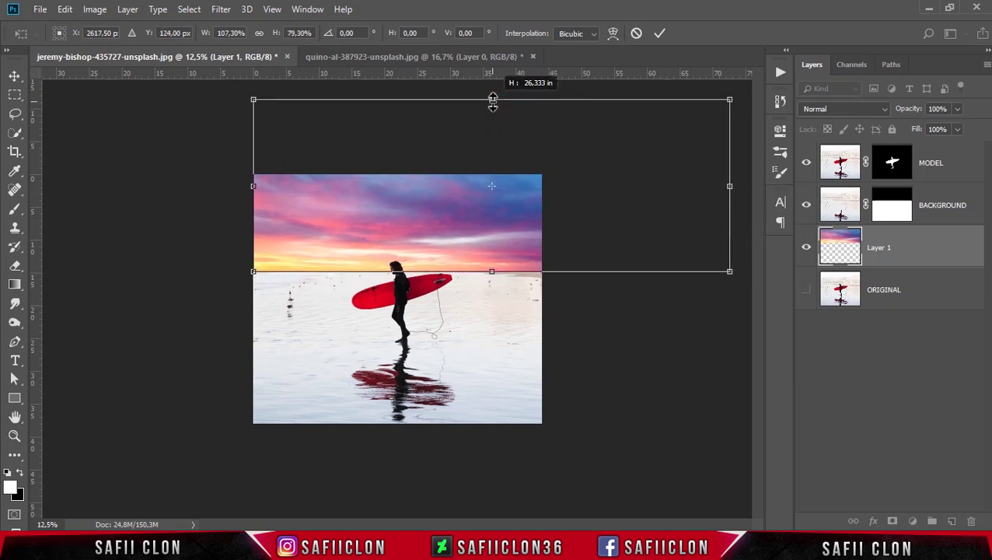
left_click(659, 34)
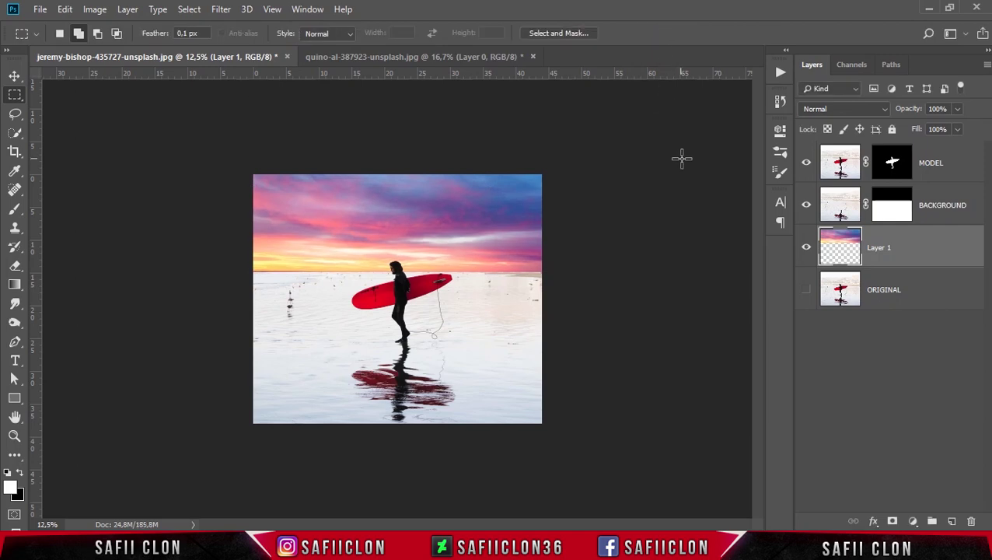
- Add a layer mask to the sky Layer 1
left_click(904, 251)
key("ctrl+plus")
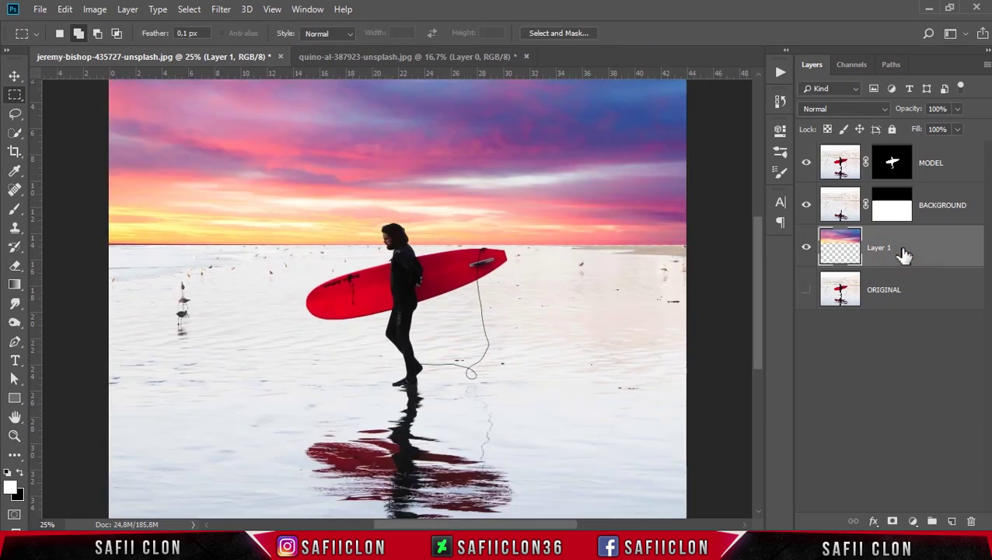
left_click(893, 522)
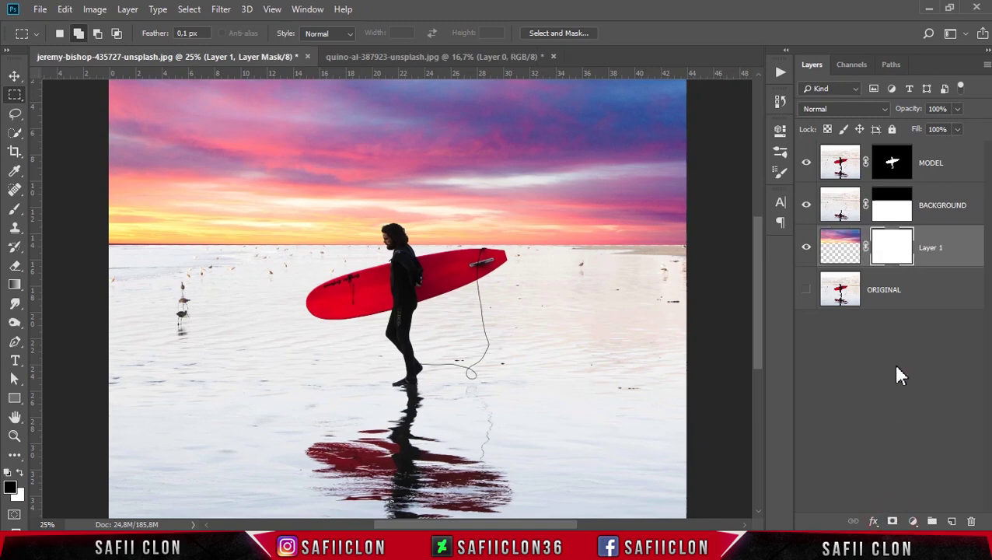
- Set up the Gradient Tool with the foreground-to-transparent preset and black as foreground
left_click(886, 255)
left_click(18, 289)
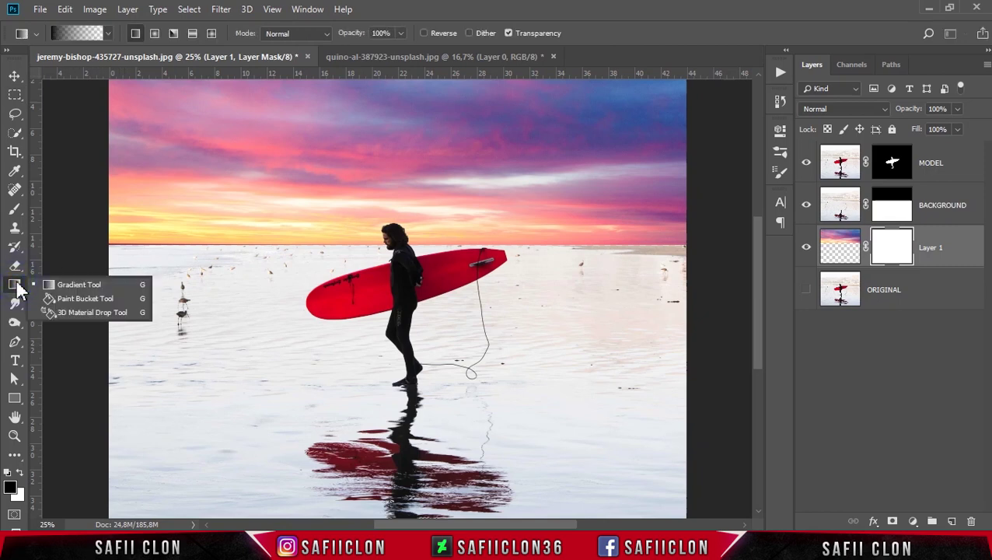
left_click(81, 287)
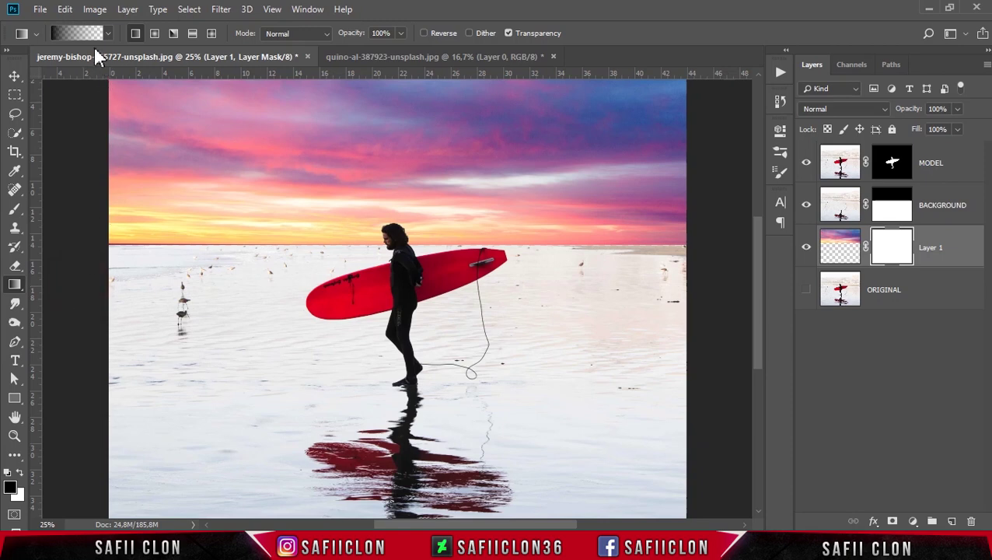
left_click(108, 33)
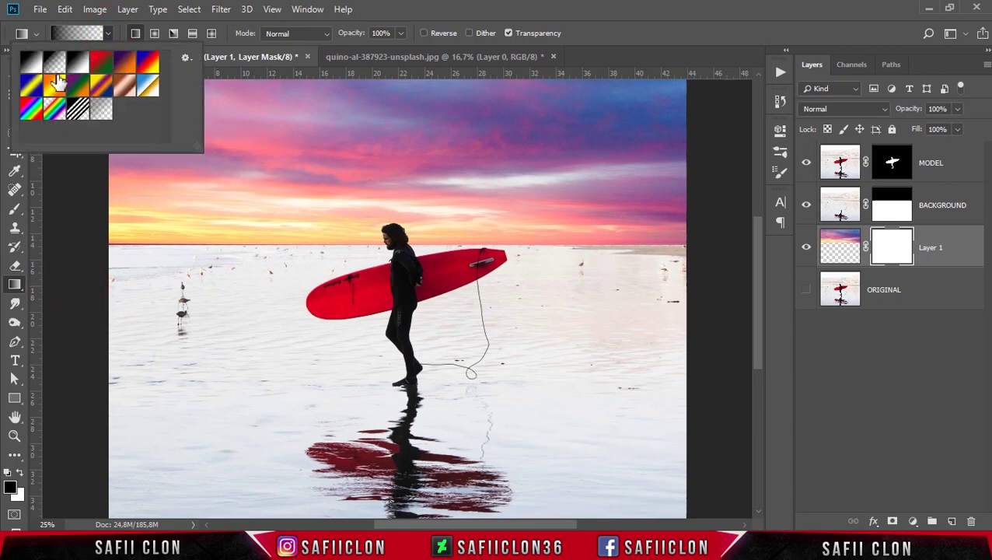
left_click(108, 34)
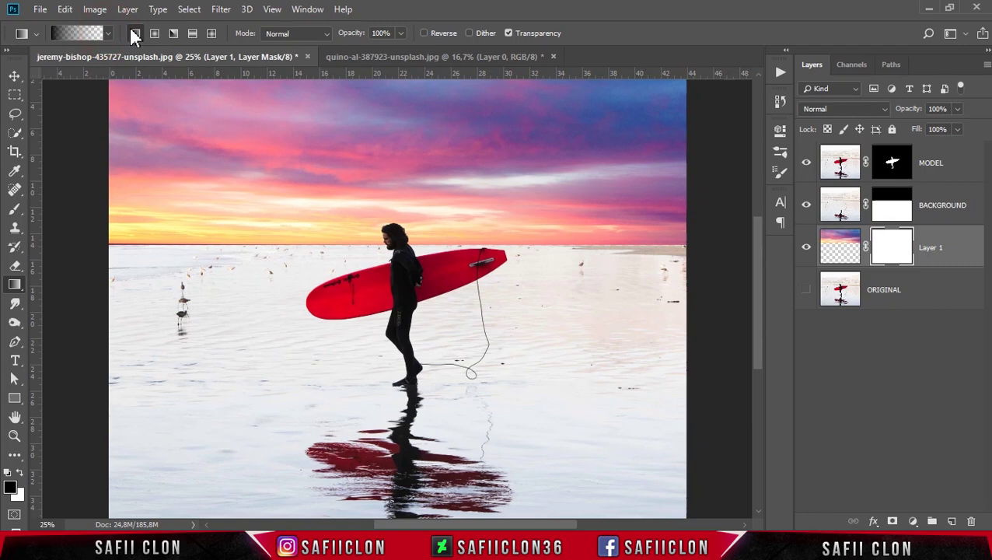
left_click(10, 490)
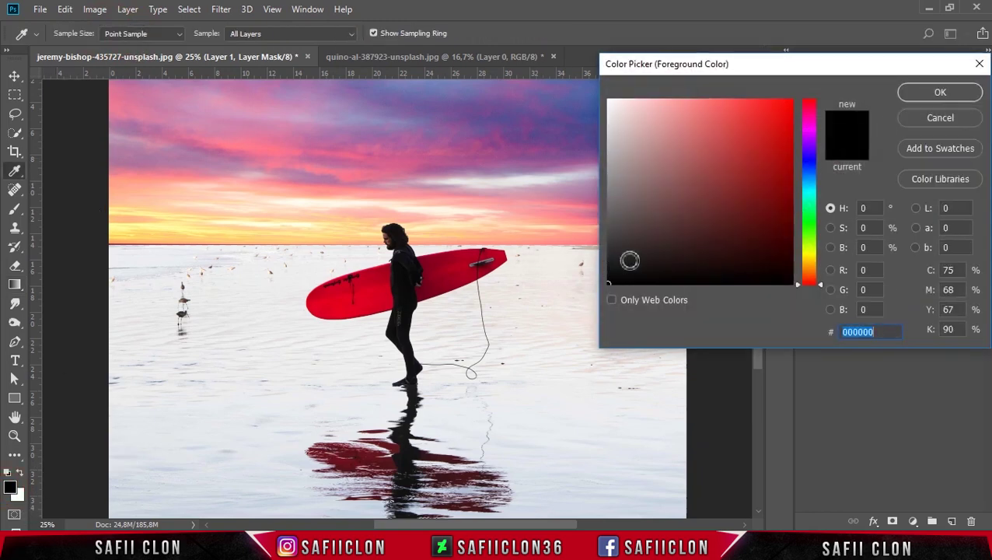
left_click(924, 92)
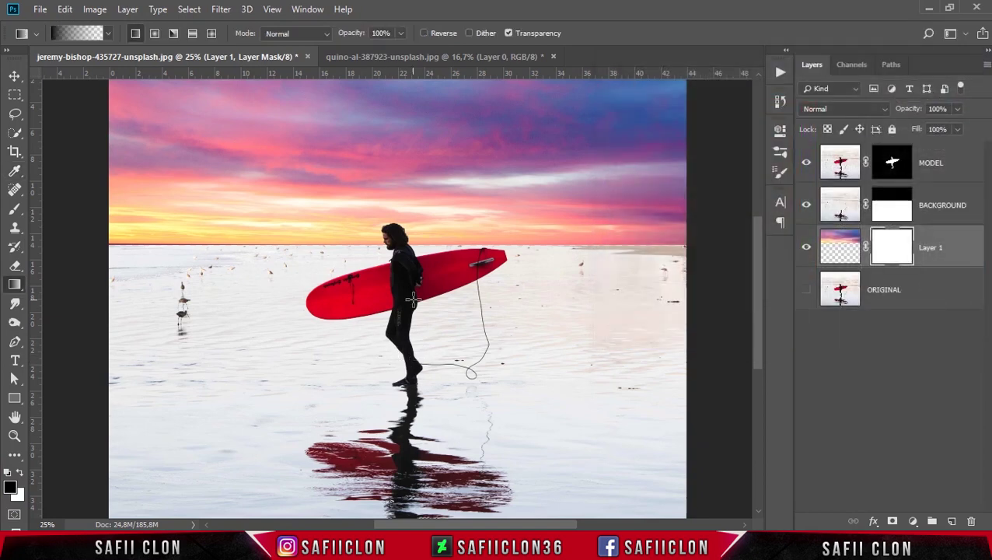
- Drag a vertical gradient on Layer 1's mask so the sky fades out toward the horizon
left_click_drag(395, 343, 396, 173)
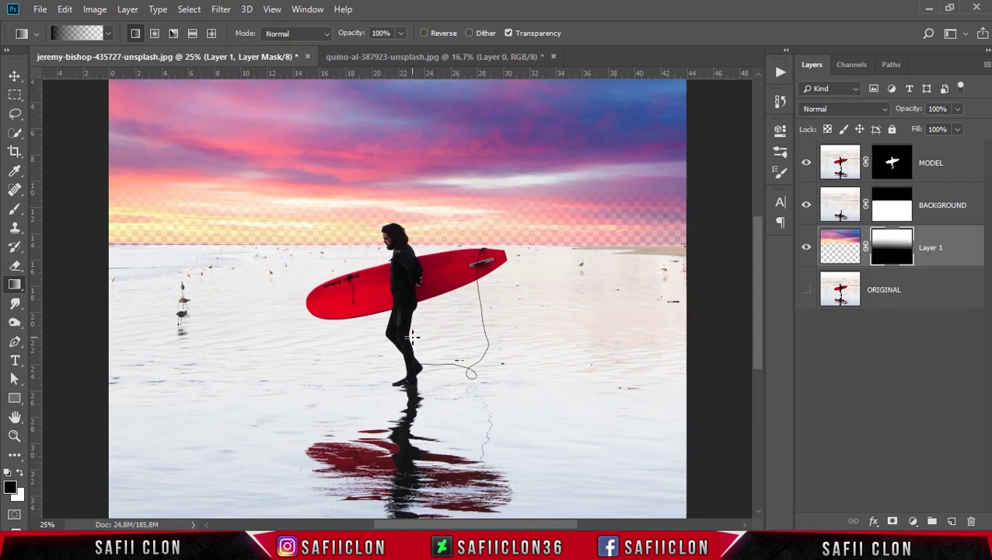
left_click_drag(363, 299, 367, 215)
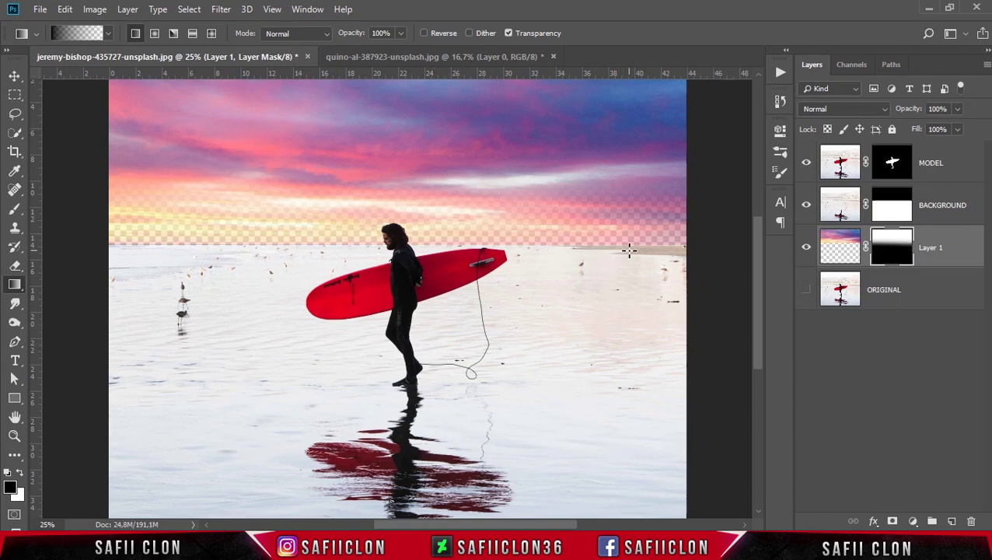
left_click(929, 290)
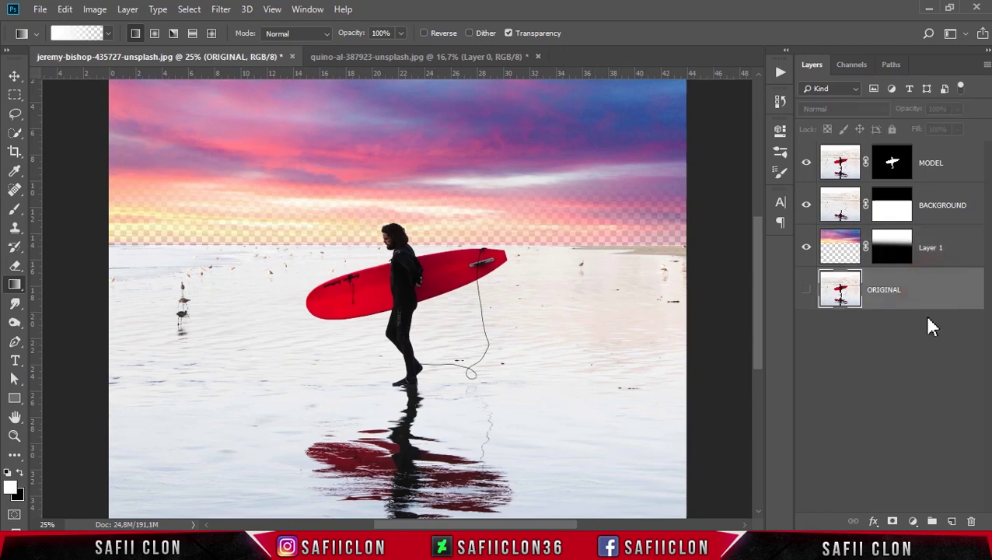
- Add a Solid Color fill layer in golden #e3c268 above ORIGINAL
left_click(914, 522)
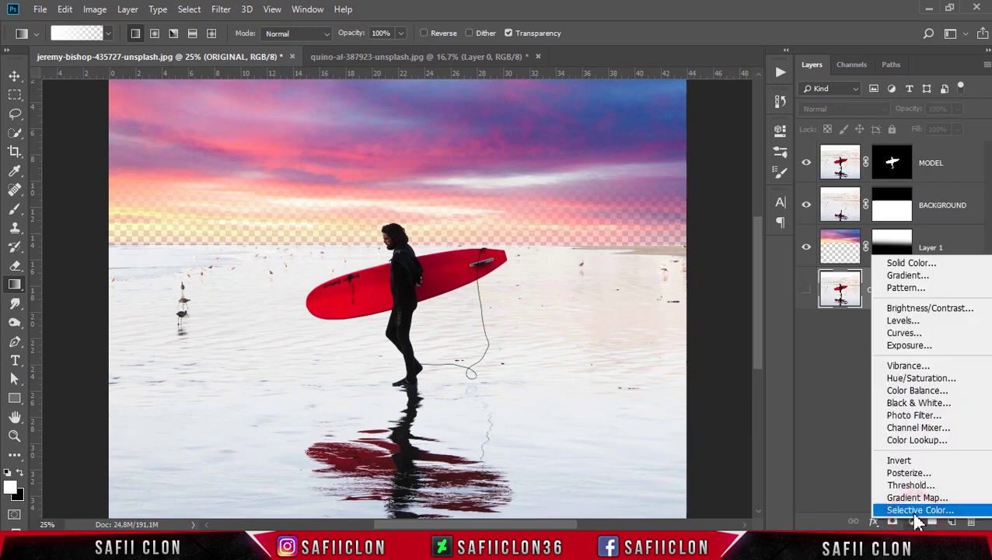
left_click(914, 263)
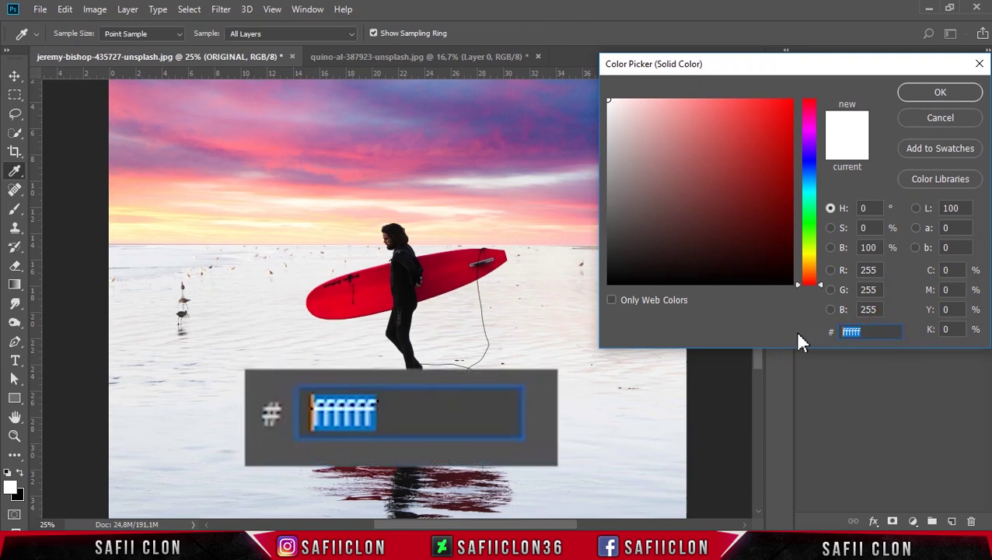
type("e3")
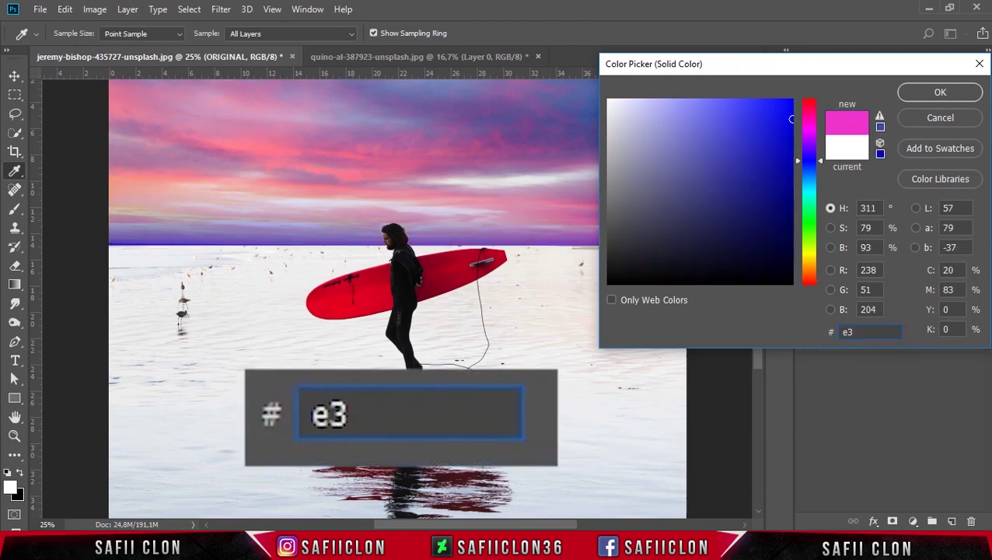
type("c2")
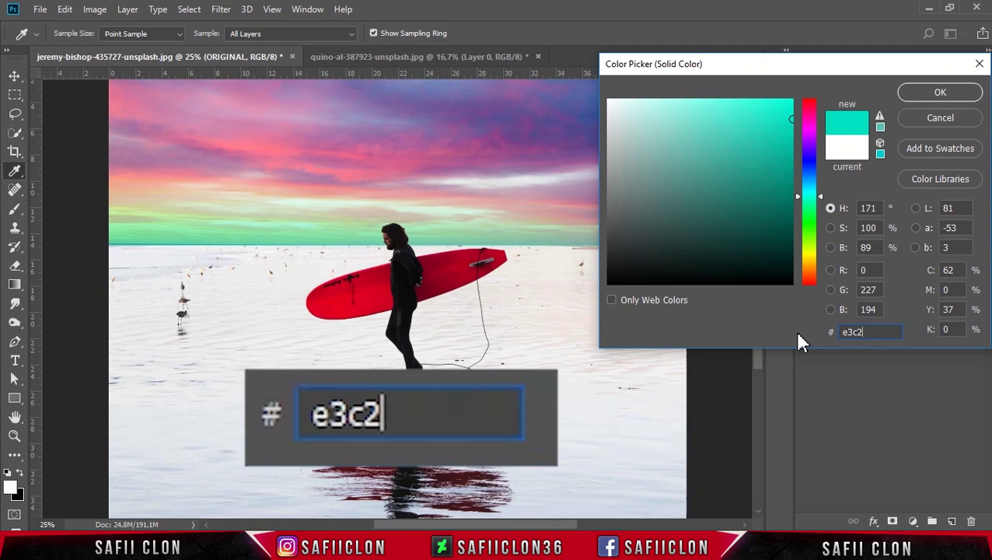
type("68")
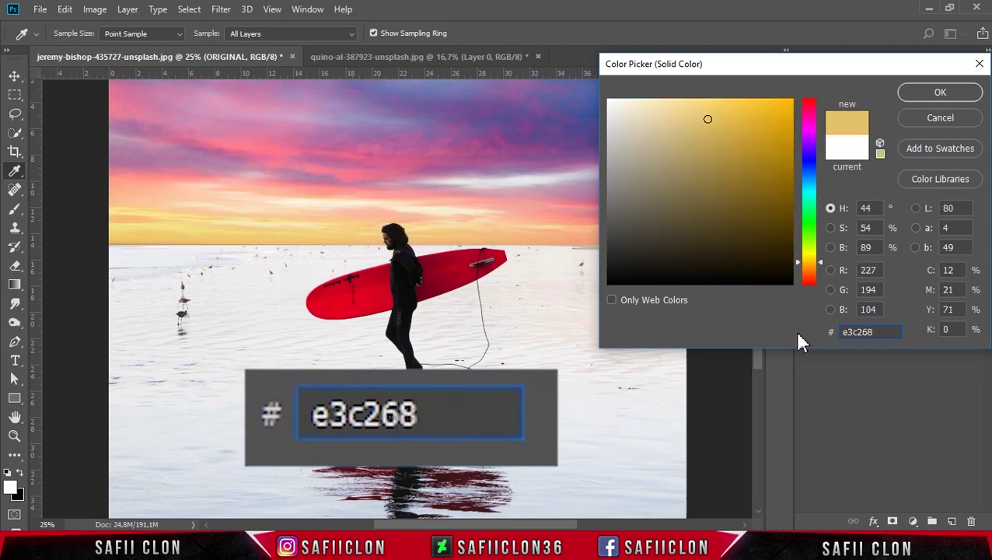
left_click(950, 93)
left_click(904, 253)
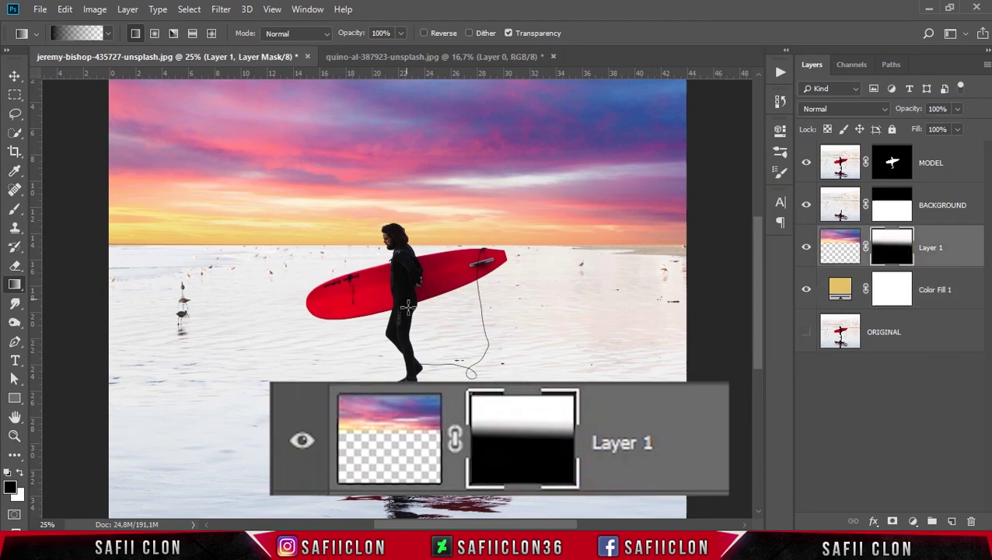
- Redraw Layer 1's sky fade, then gradient BACKGROUND's mask so the beach's top edge blends into the glow
left_click_drag(400, 310, 398, 134)
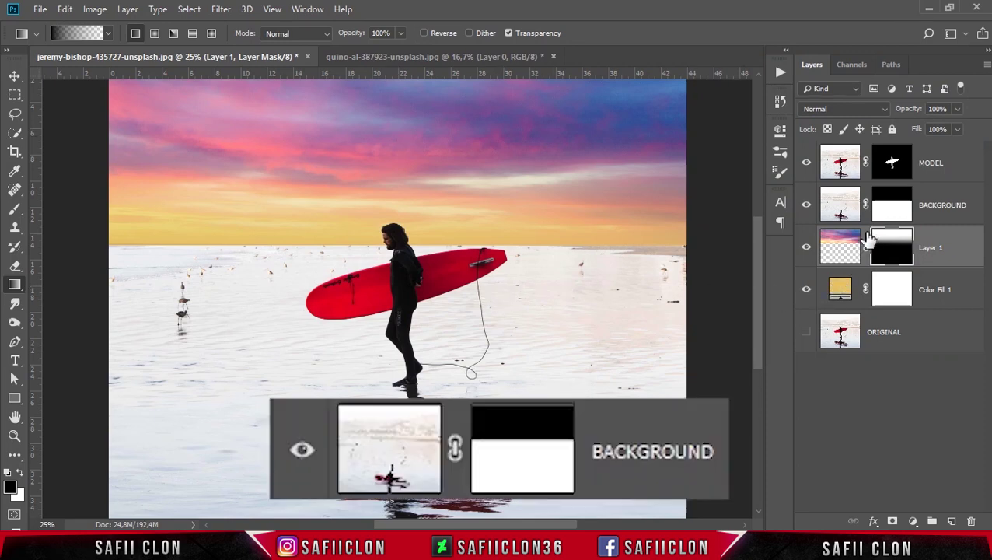
left_click(891, 207)
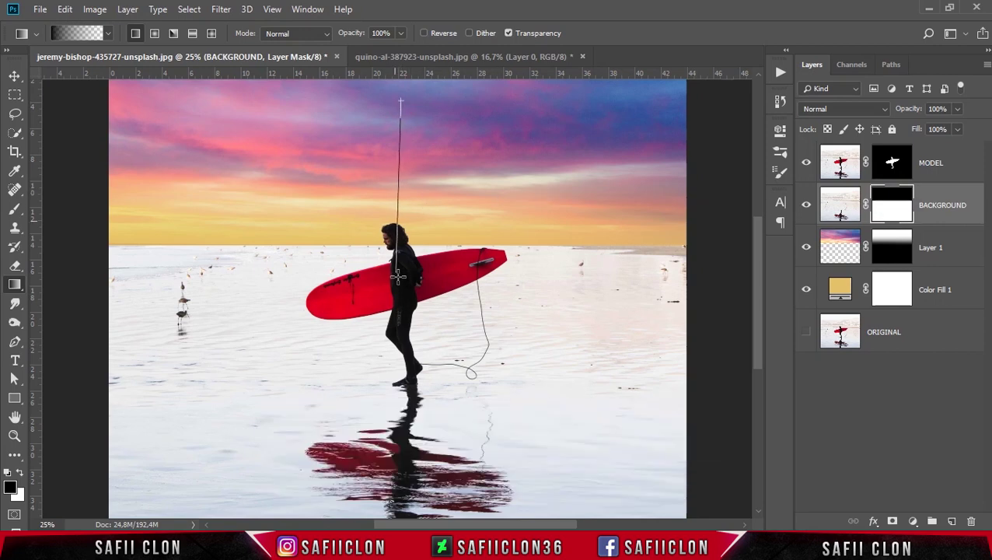
left_click_drag(400, 101, 401, 293)
left_click_drag(402, 148, 402, 293)
left_click_drag(395, 202, 396, 283)
left_click_drag(395, 204, 397, 278)
left_click_drag(394, 193, 393, 266)
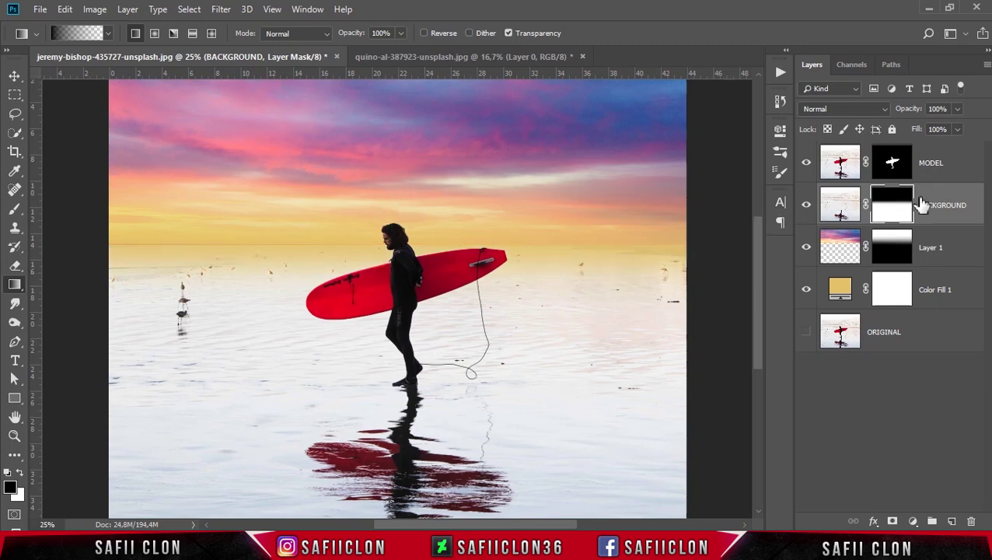
key("x")
key("ctrl+2")
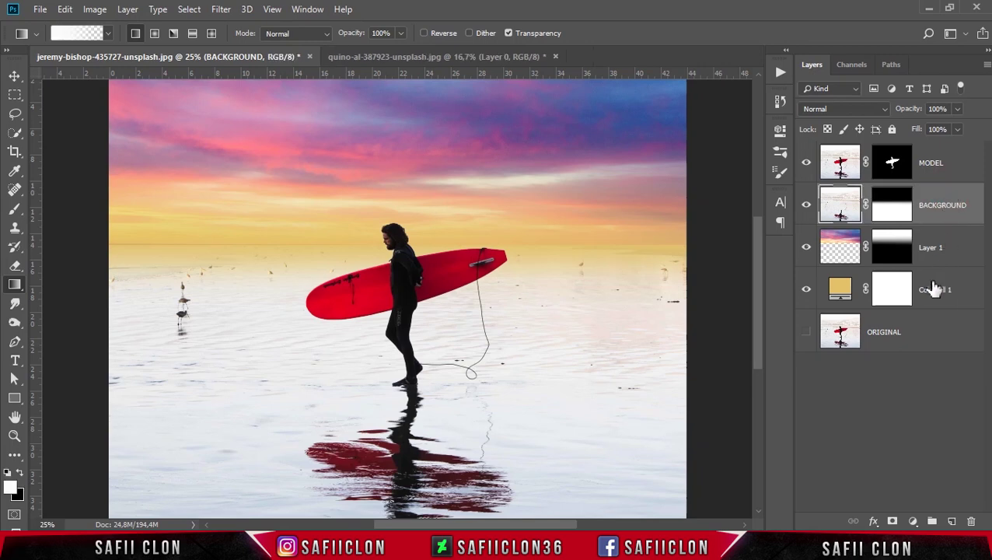
- Group the beach, sky Layer 1 and Color Fill 1 into a group named BACKGROUND
left_click(957, 289, "shift")
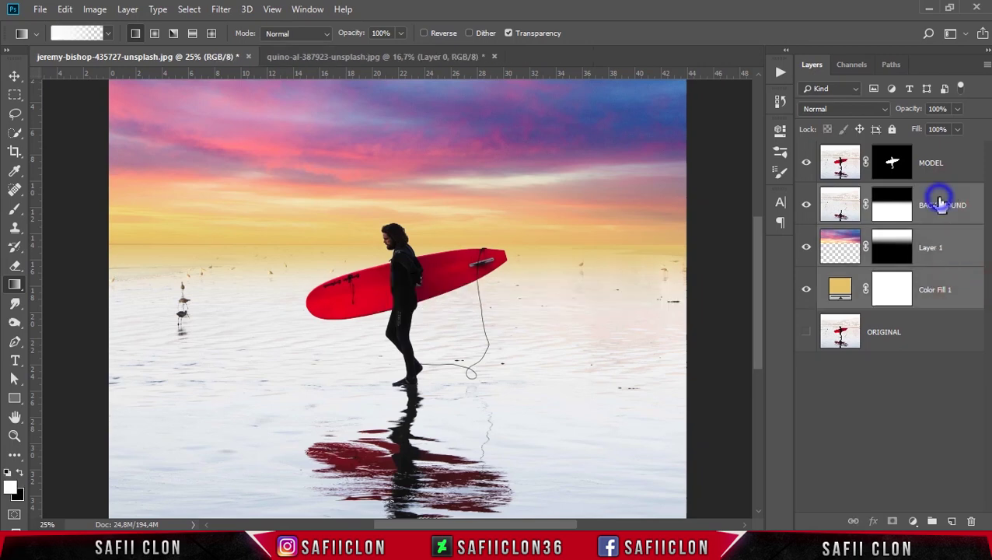
right_click(940, 202)
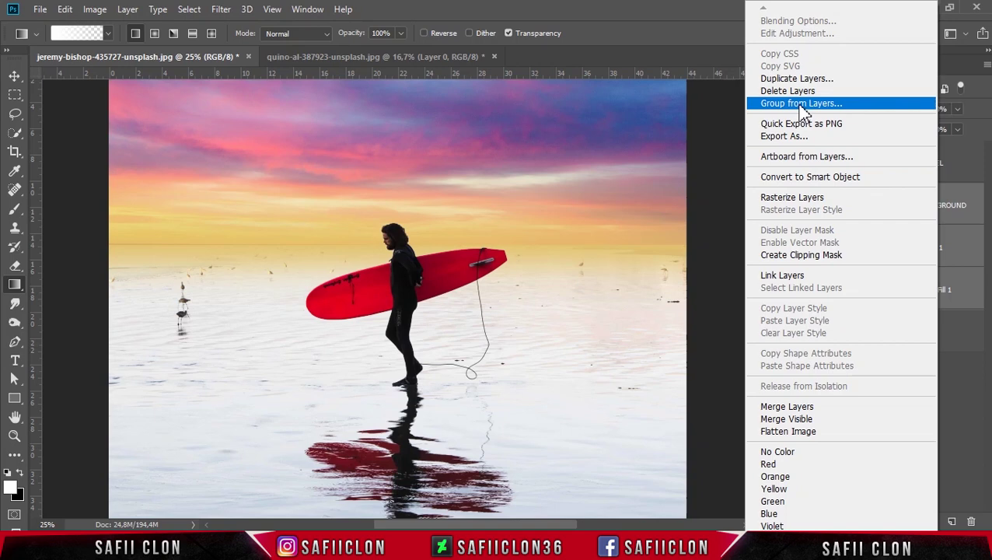
left_click(802, 103)
left_click(511, 155)
type("BACKGROUND")
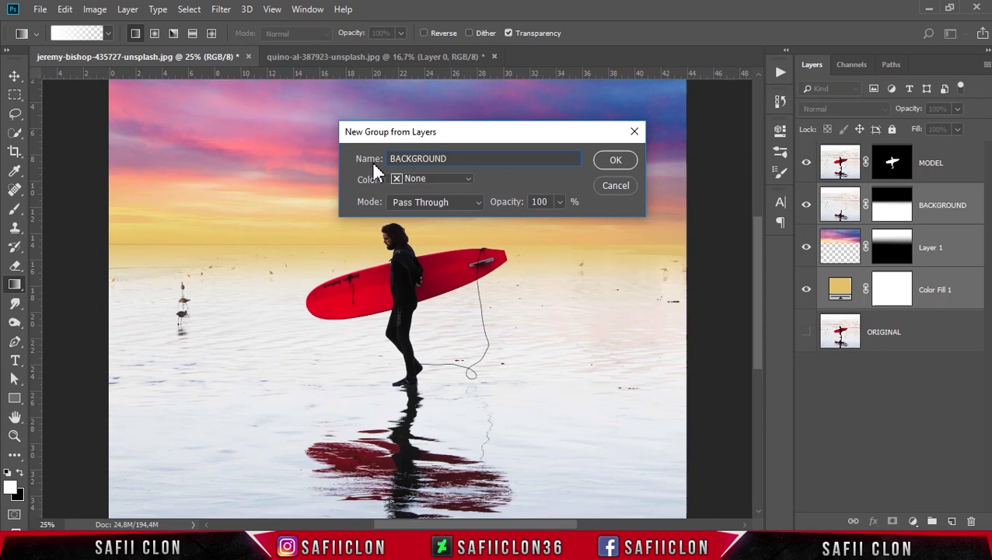
left_click(611, 161)
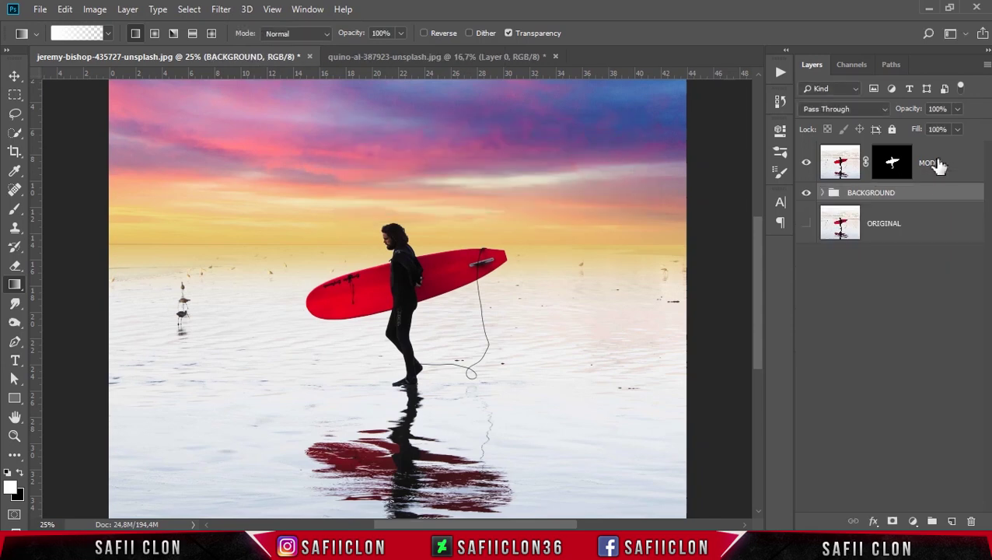
- Put the surfer layer into its own group named MODEL
left_click(940, 161)
right_click(937, 158)
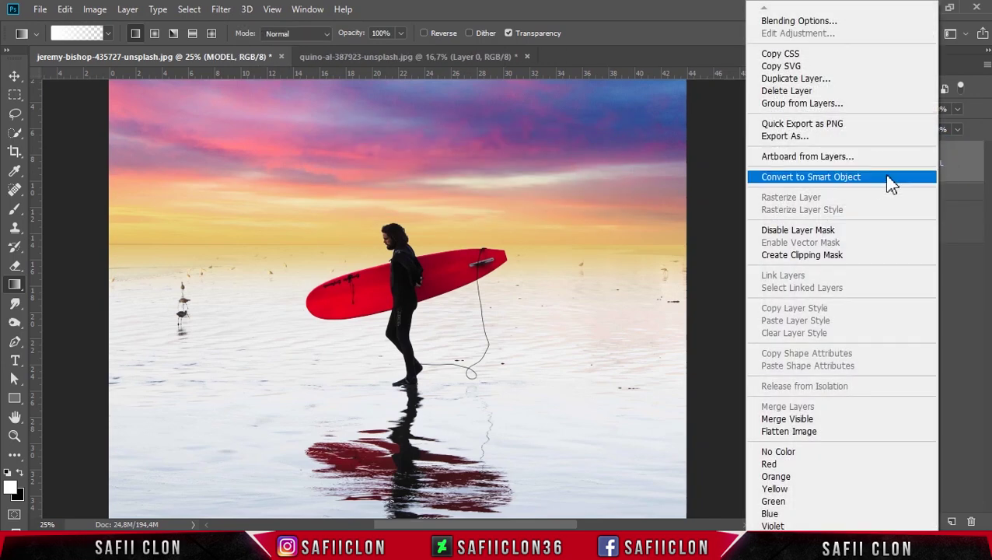
left_click(813, 104)
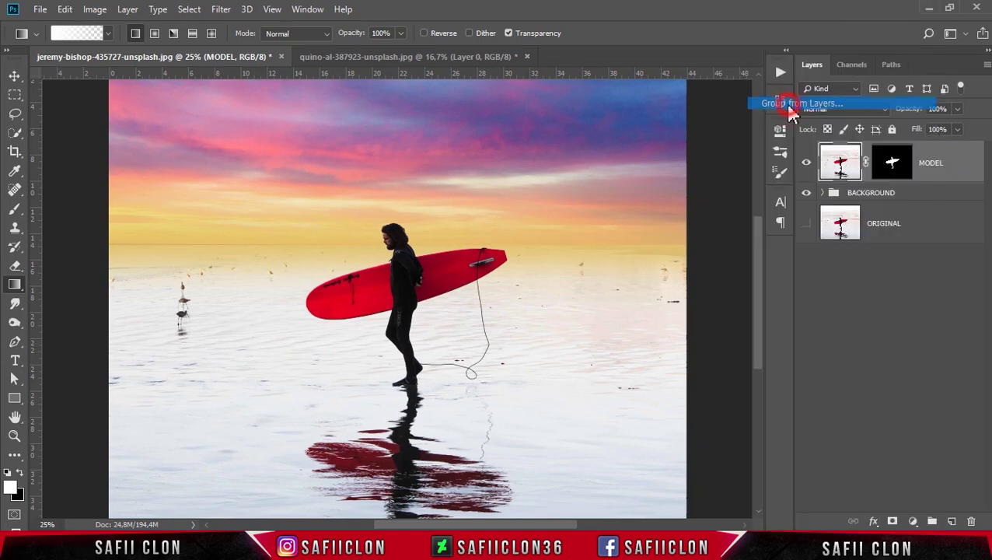
left_click_drag(436, 158, 372, 159)
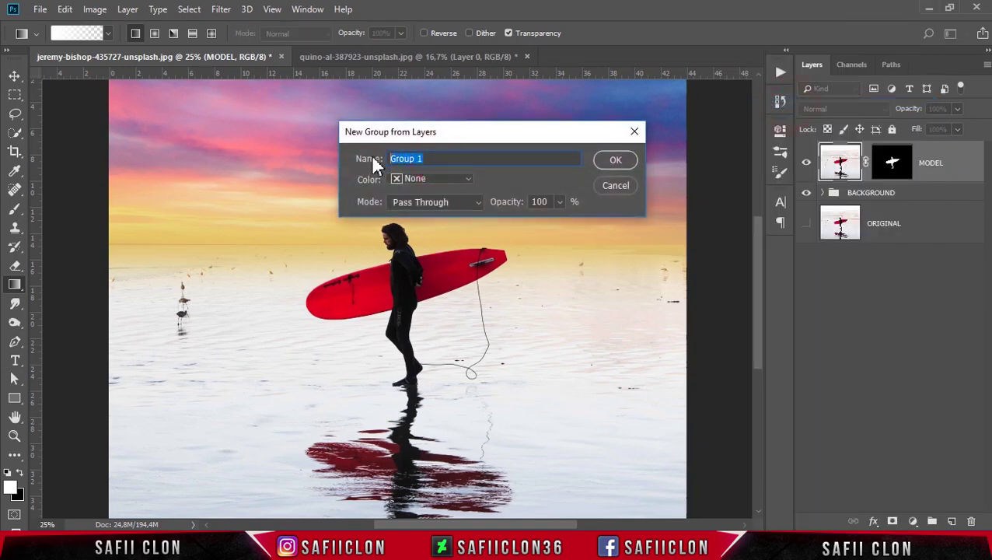
type("MODEL")
left_click(613, 160)
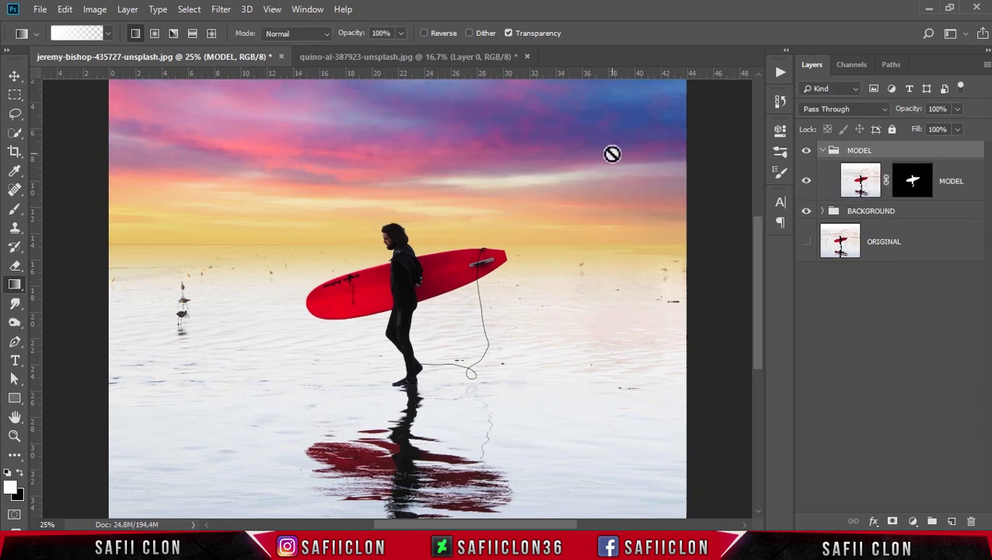
- Collapse MODEL, expand the BACKGROUND group and select the beach photo layer
left_click(823, 150)
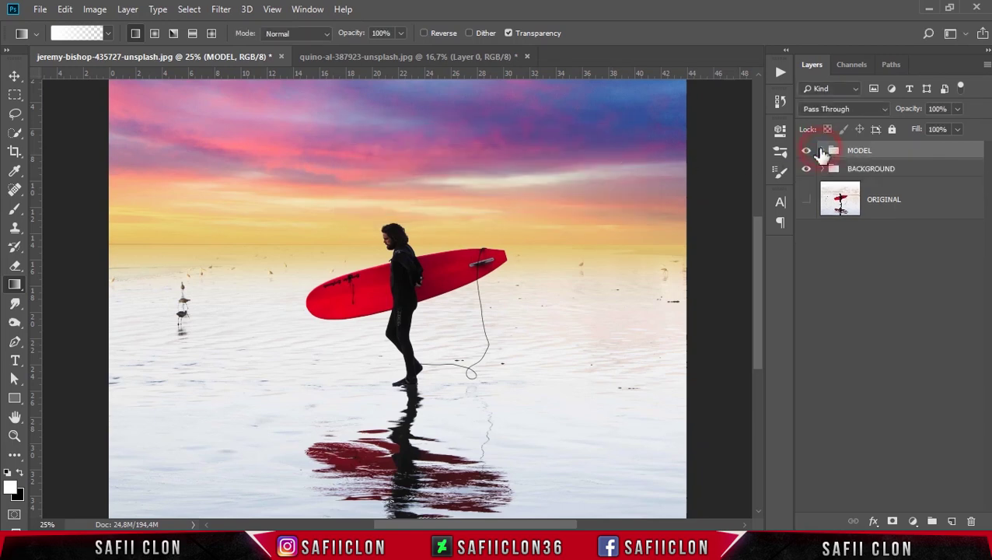
left_click(881, 173)
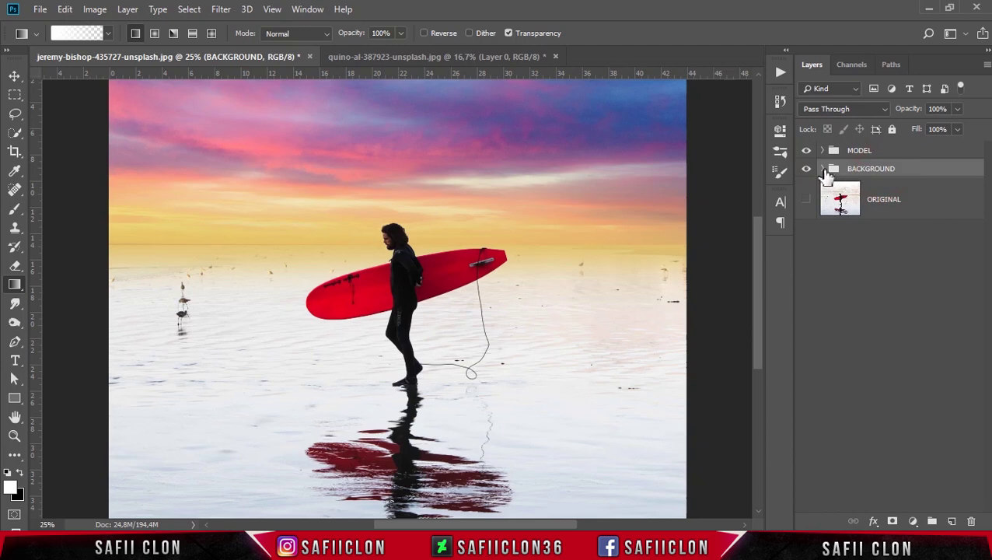
left_click(823, 169)
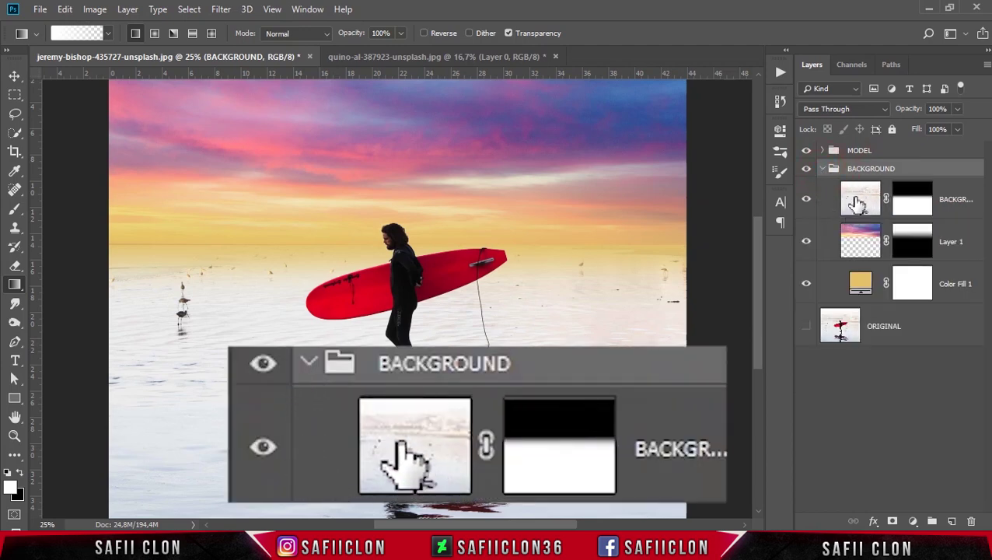
left_click(858, 201)
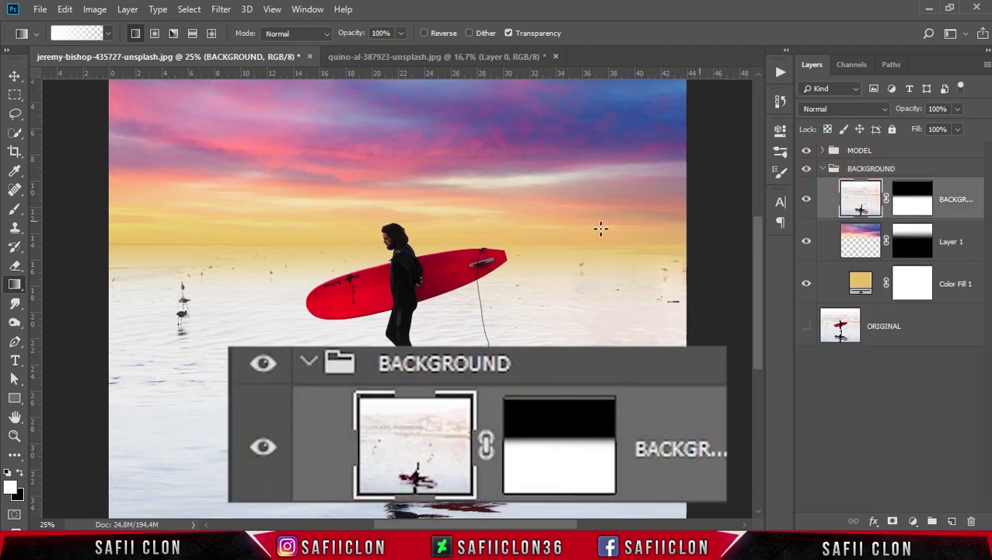
- Remove the birds standing in the water near the left horizon with the Spot Healing Brush
left_click(14, 194)
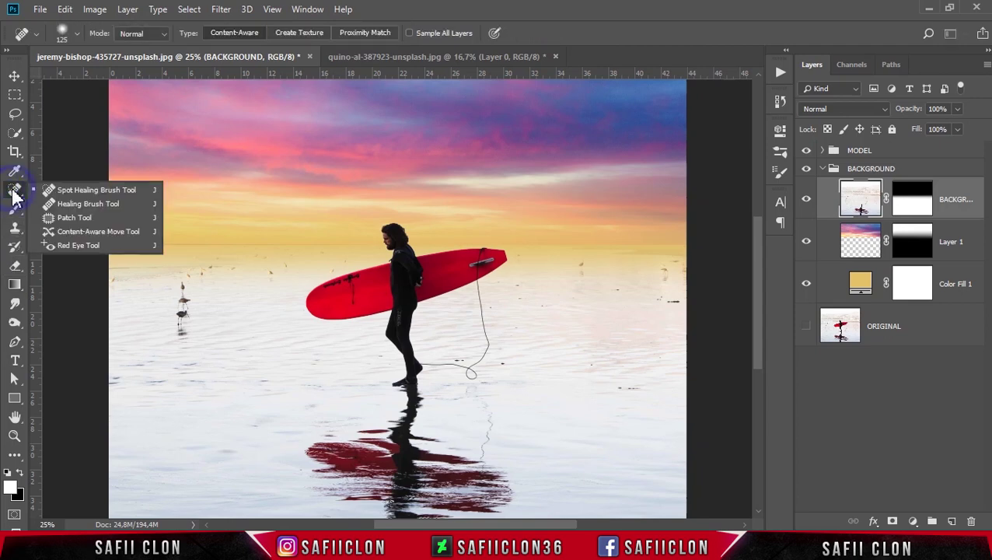
left_click(91, 193)
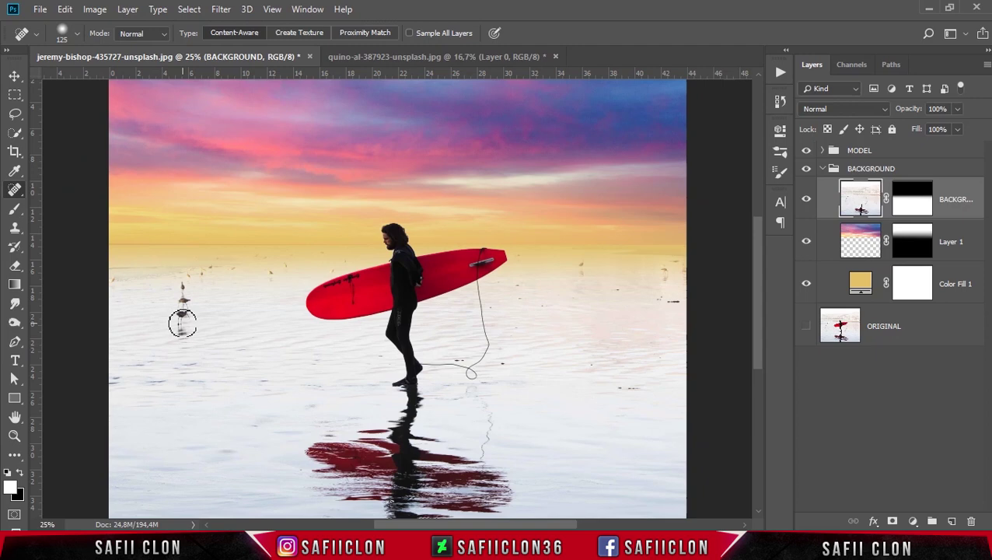
left_click_drag(181, 315, 182, 332)
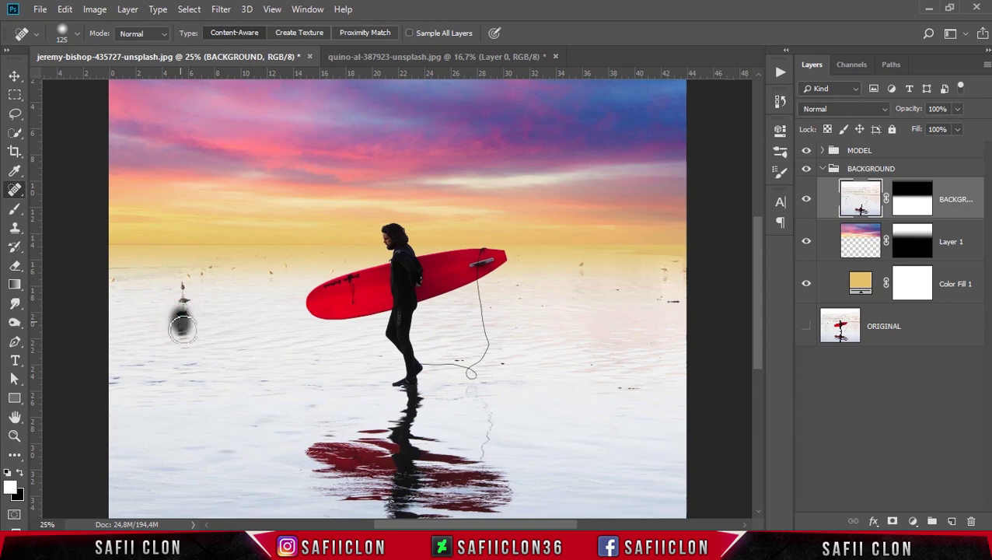
left_click(182, 294)
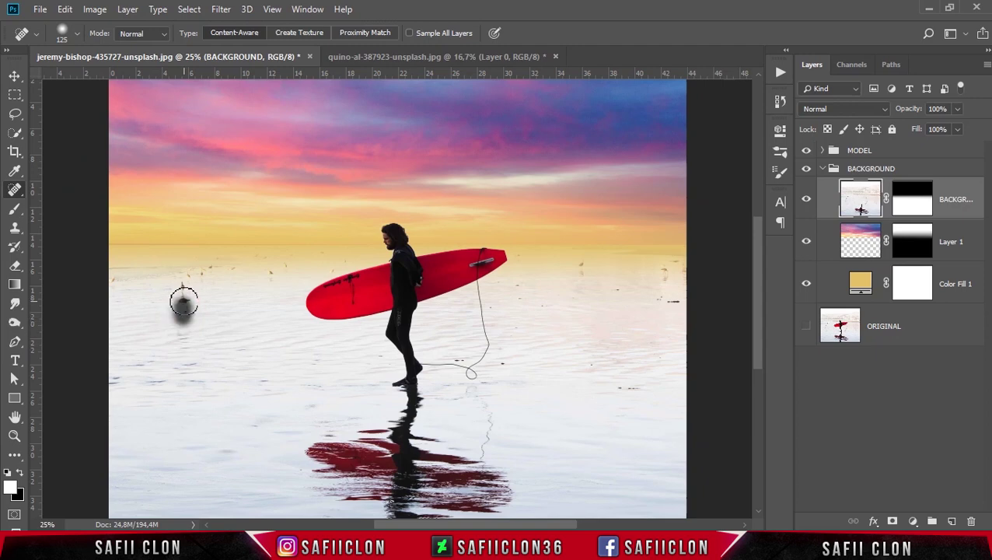
left_click(182, 288)
left_click_drag(197, 281, 210, 277)
- Shrink the brush and heal away the remaining dark specks across the water and beach
key("bracketleft")
key("bracketleft")
left_click(286, 269)
left_click(582, 266)
left_click(667, 301)
left_click(628, 381)
left_click(501, 364)
left_click(517, 288)
left_click(665, 271)
left_click(115, 278)
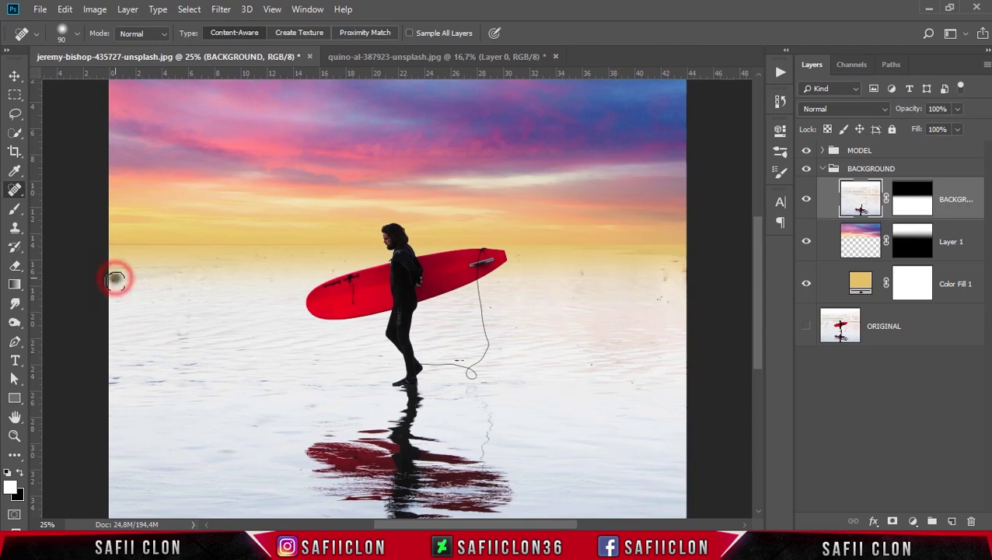
left_click(459, 356)
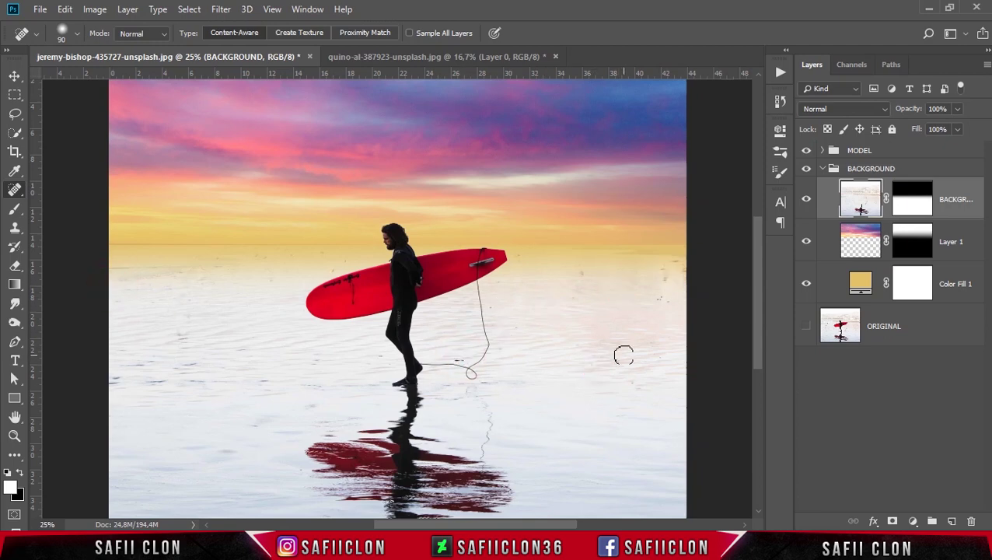
left_click(15, 75)
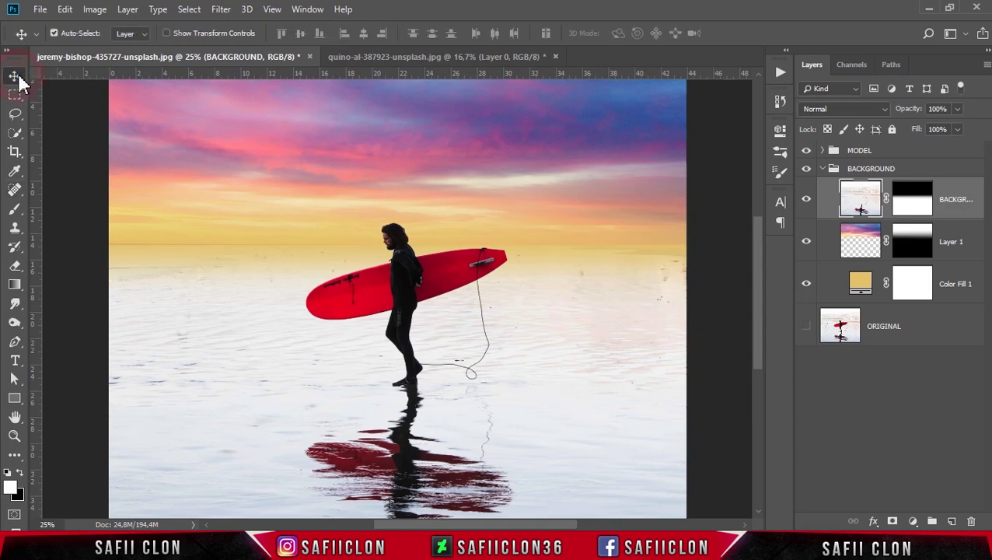
- On sky Layer 1, lasso a freehand band along the horizon and around the upper water
left_click(861, 245)
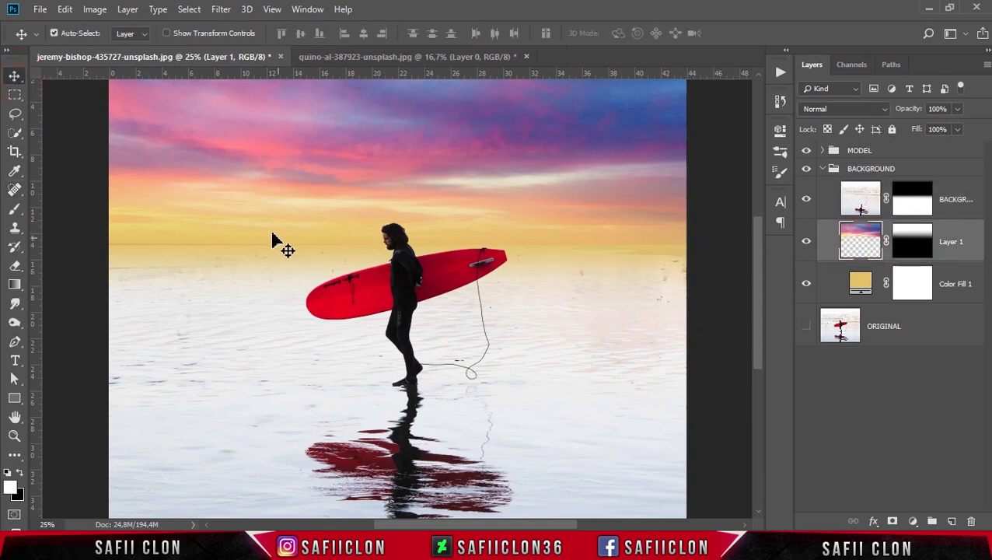
left_click(15, 115)
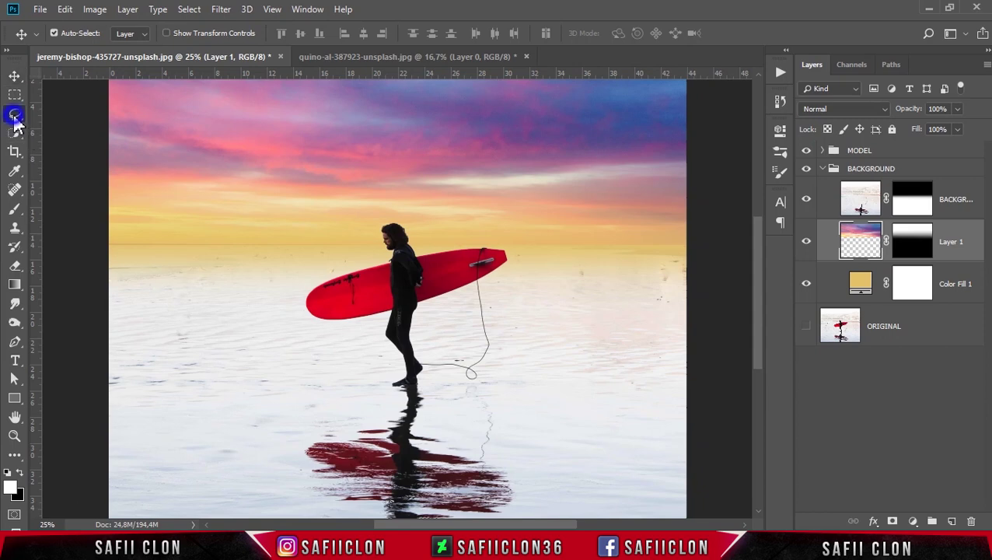
left_click(74, 117)
left_click(79, 32)
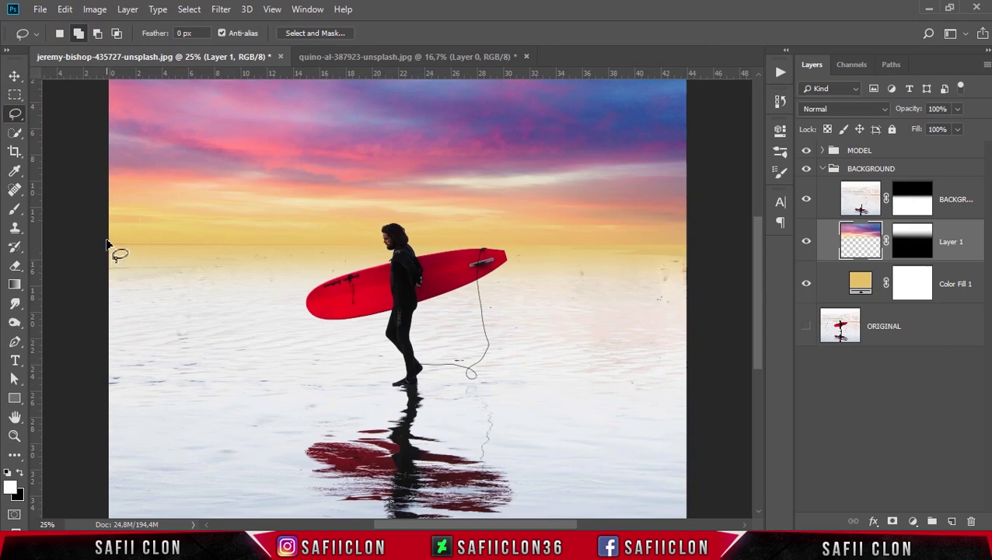
left_click_drag(108, 239, 119, 239)
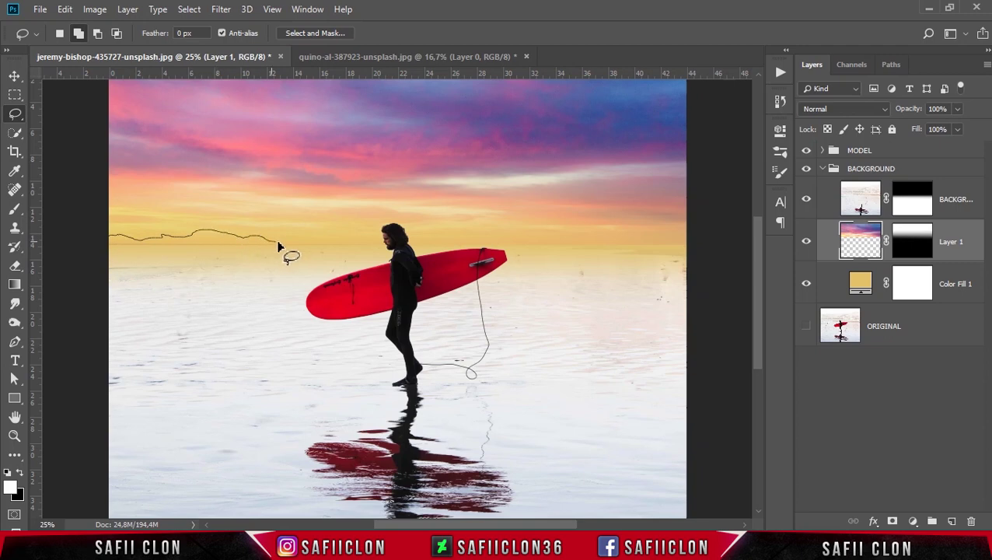
left_click_drag(353, 243, 603, 240)
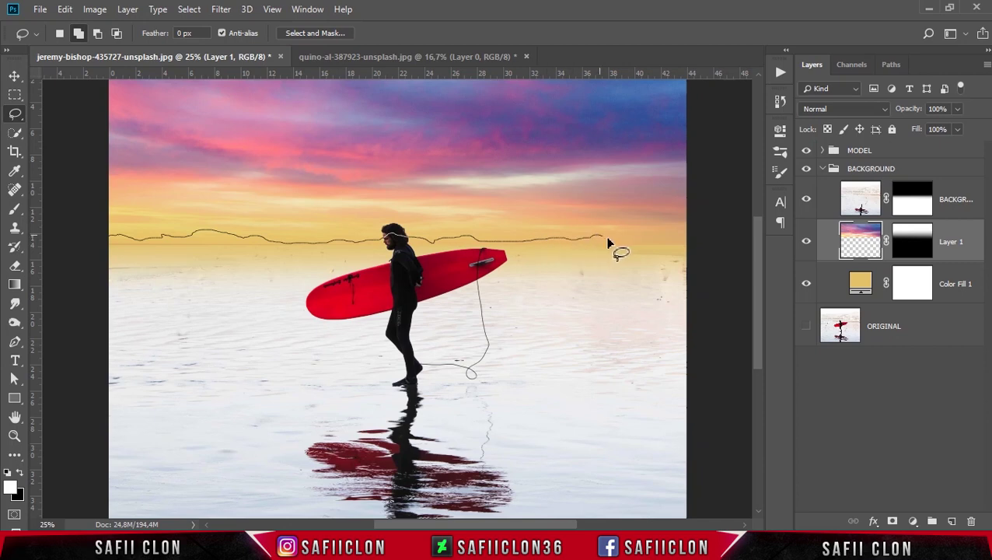
left_click_drag(671, 242, 97, 247)
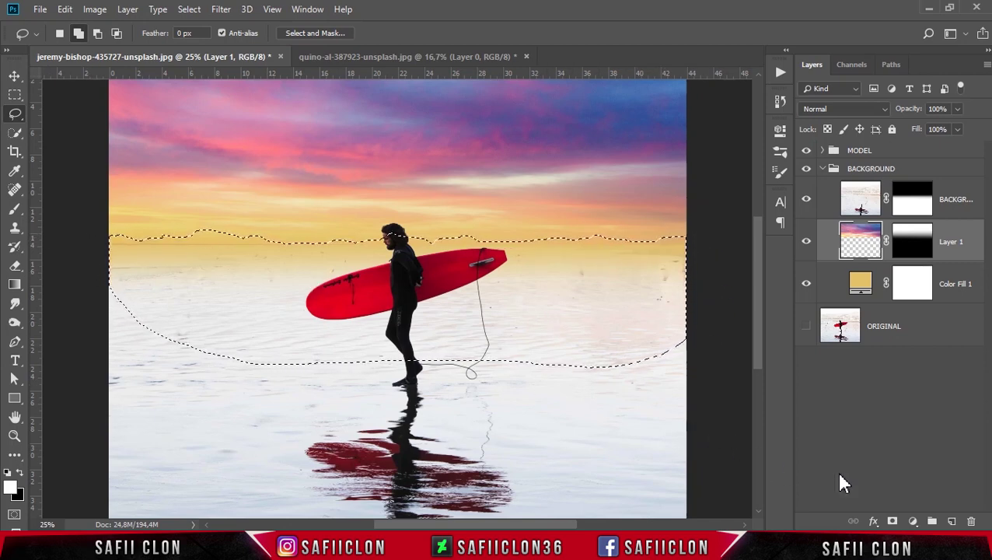
left_click(913, 521)
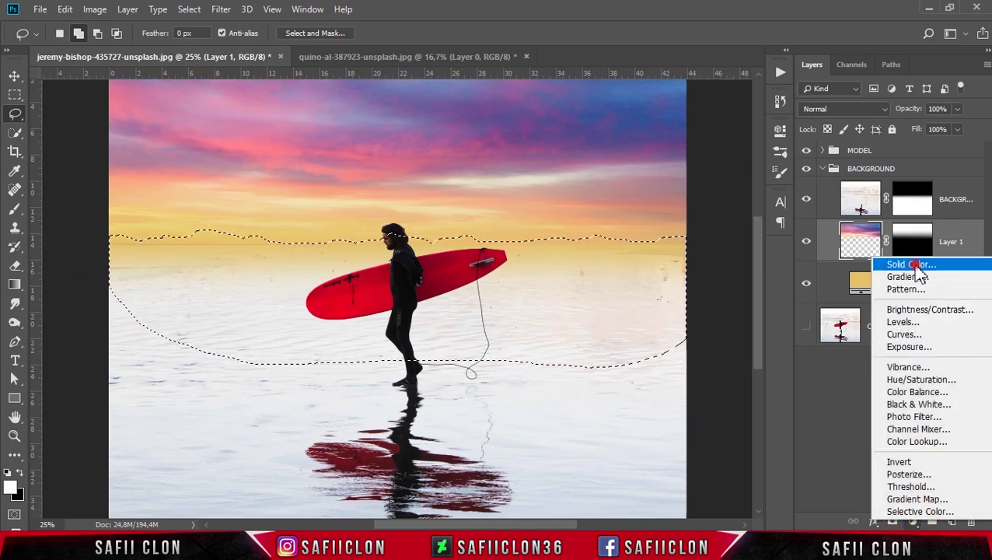
- Add Color Fill 2 using a gold sampled from the sky, darkened to muted #d6af67
left_click(922, 266)
double_click(916, 268)
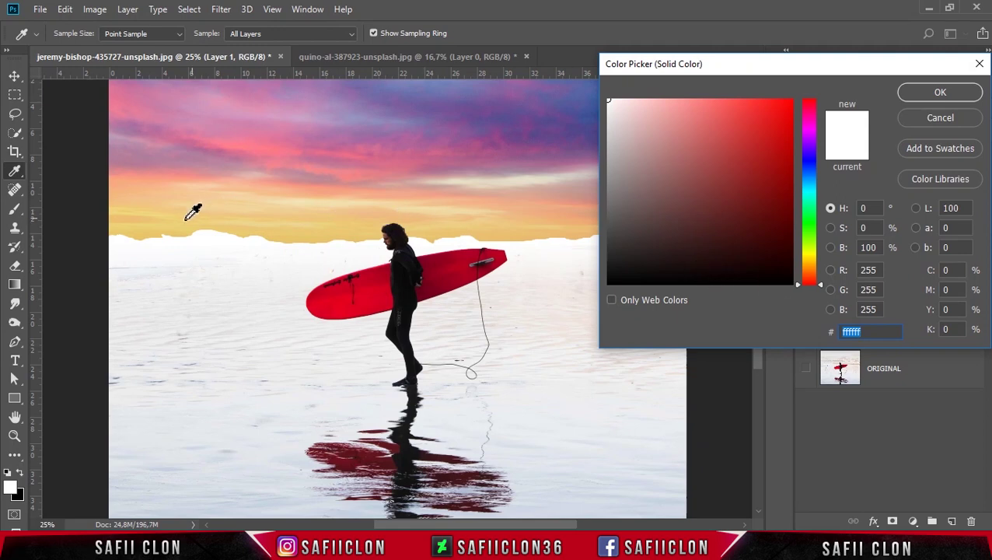
left_click(143, 215)
left_click(155, 210)
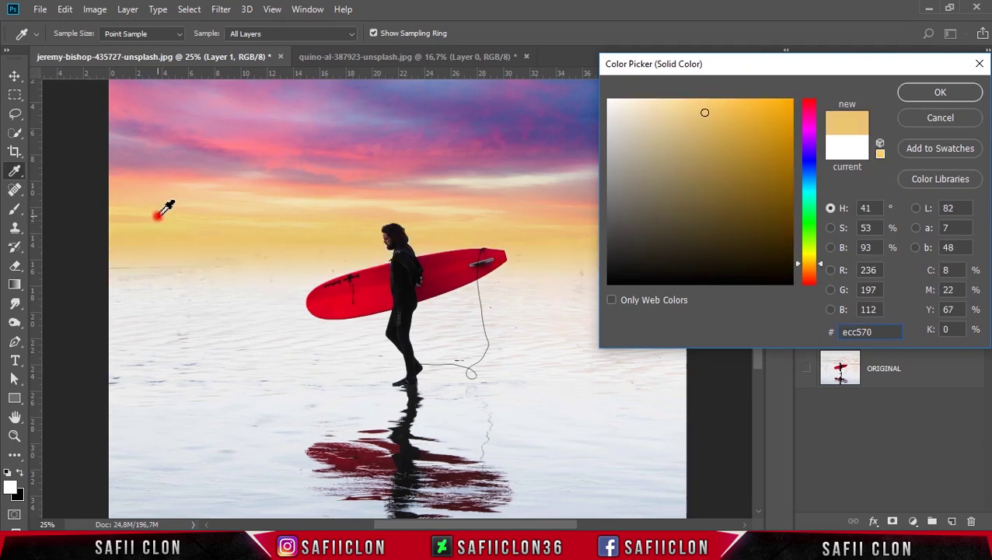
left_click(140, 215)
left_click(144, 206)
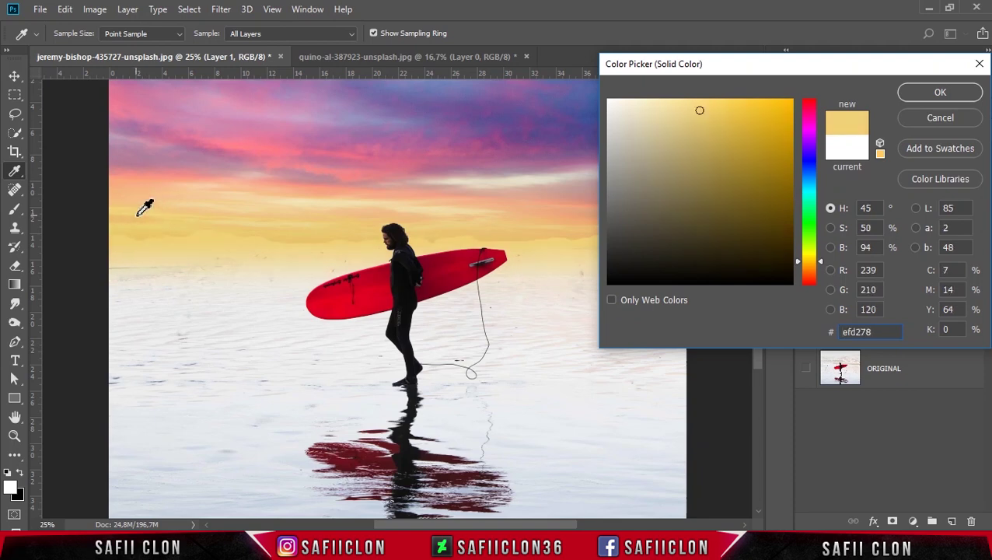
left_click_drag(703, 114, 709, 122)
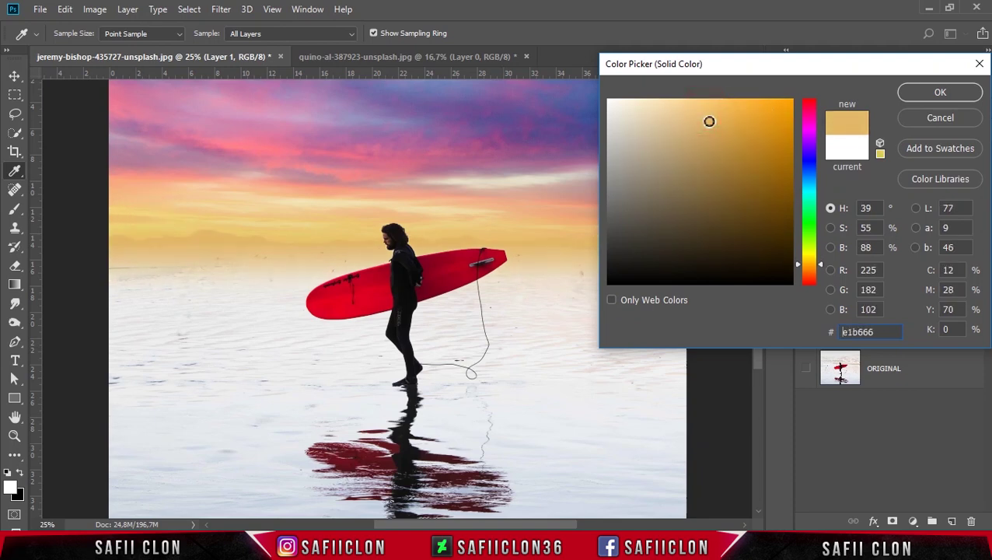
left_click_drag(712, 126, 707, 123)
left_click_drag(706, 127, 706, 129)
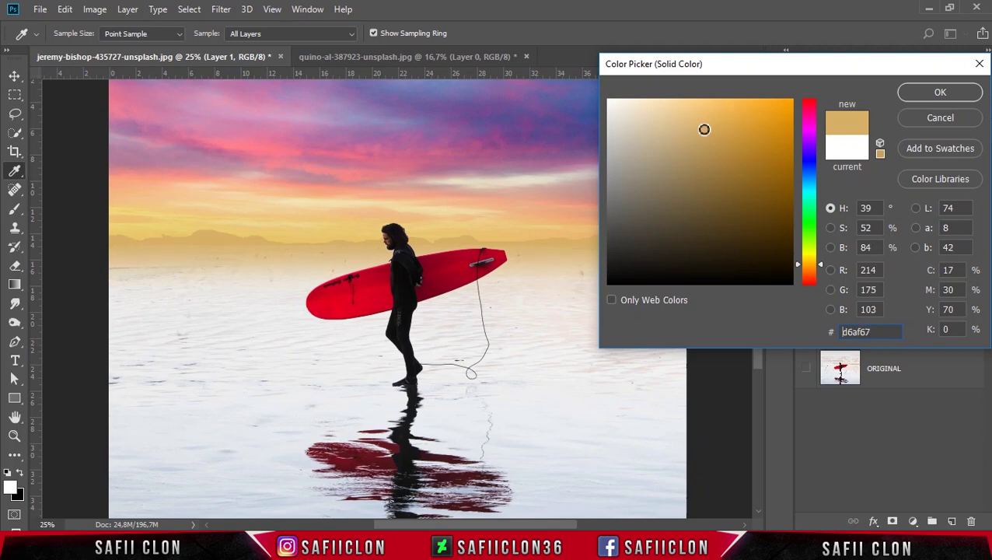
left_click(955, 95)
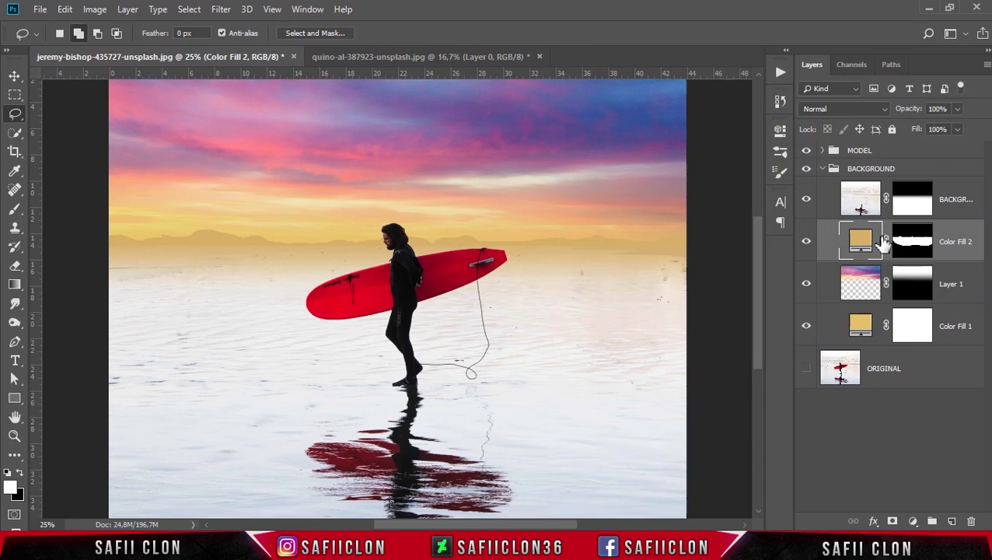
- Duplicate sky Layer 1 as Layer 1 copy and move it above the MODEL group
left_click(867, 294)
right_click(957, 282)
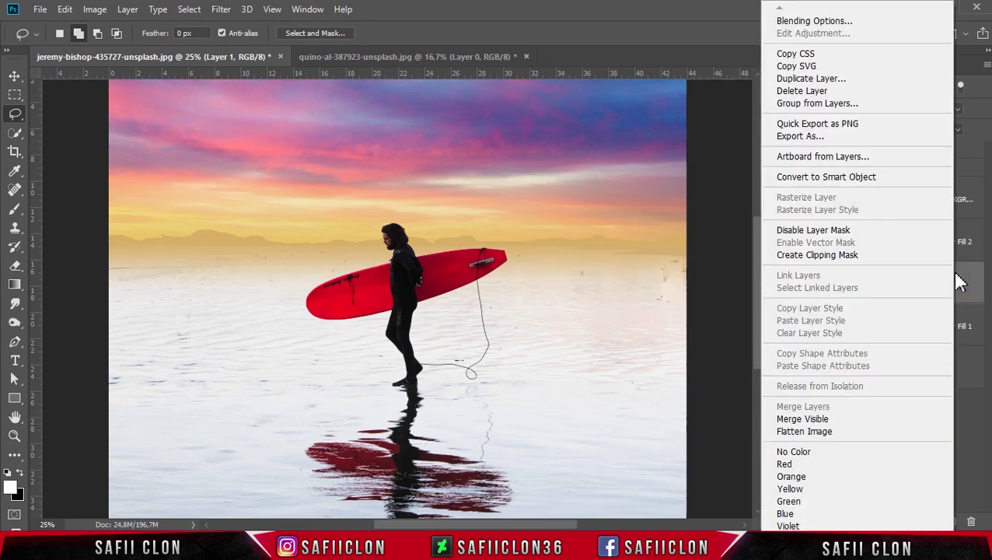
left_click(813, 78)
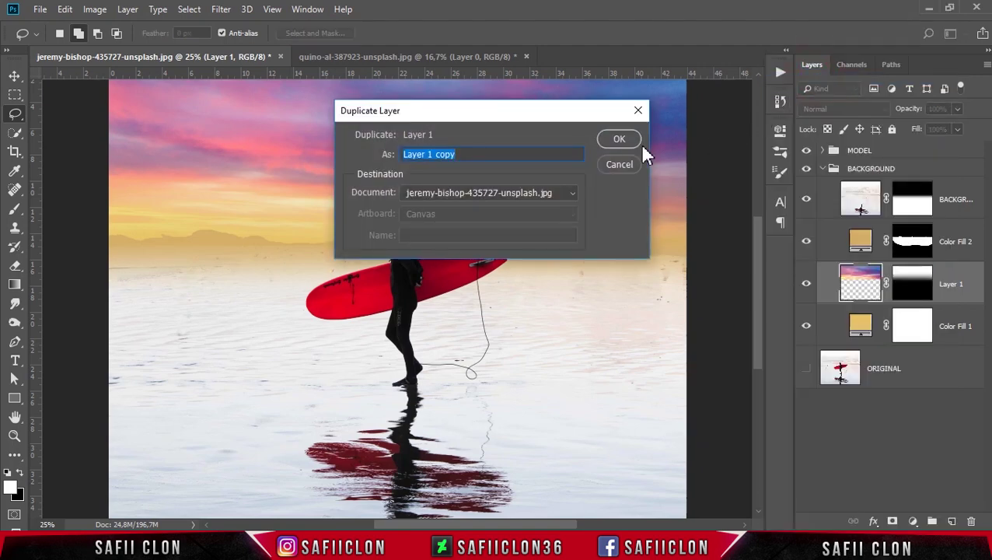
left_click(620, 140)
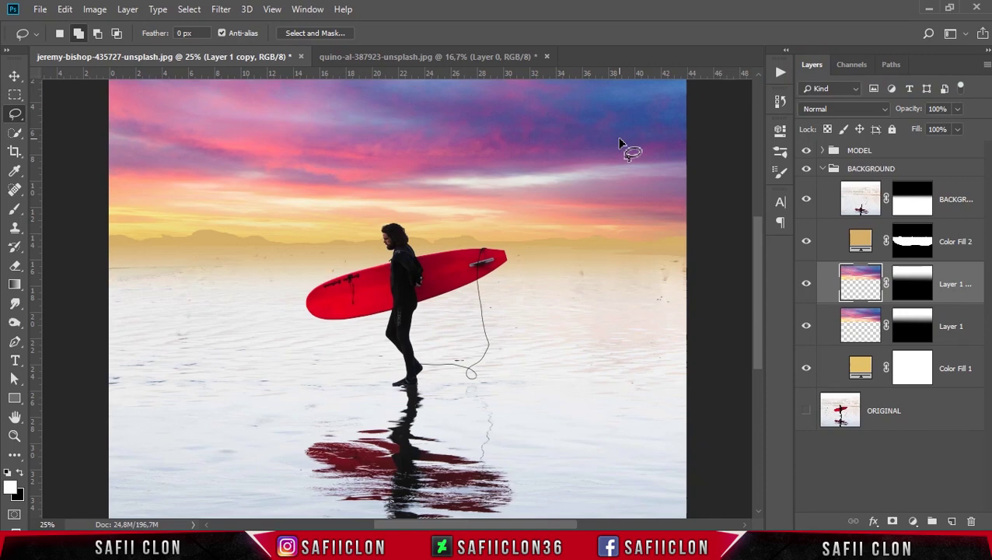
left_click_drag(957, 281, 954, 149)
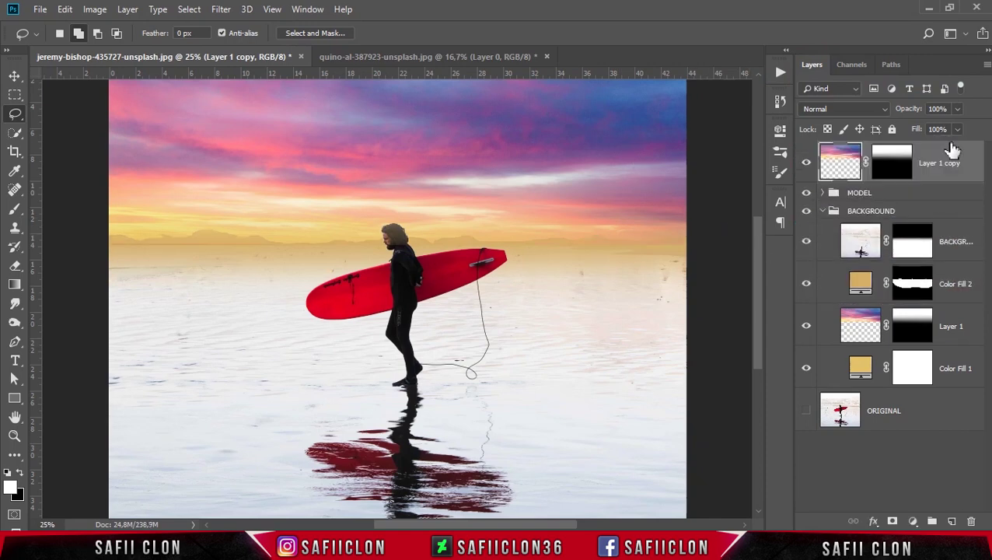
key("ctrl+minus")
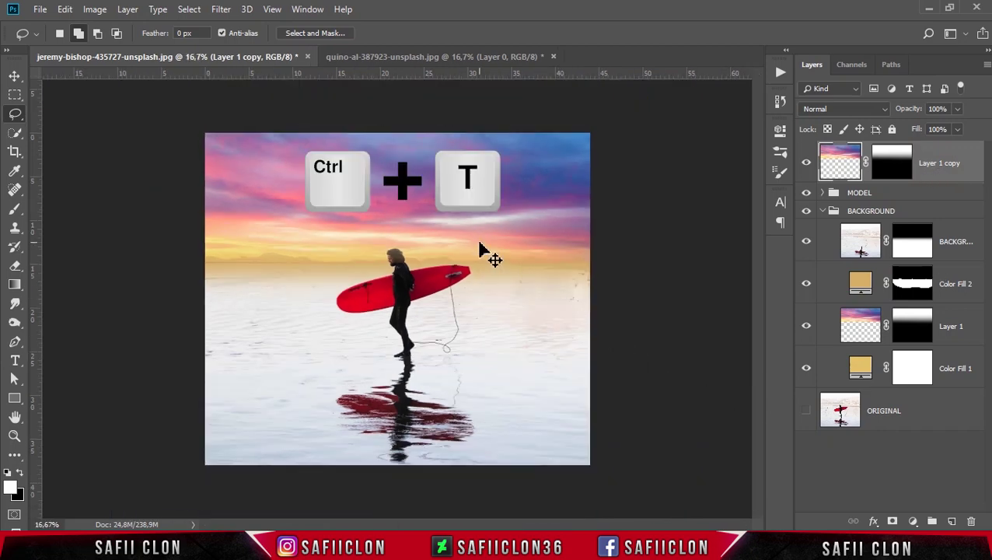
- Flip Layer 1 copy vertically and lower it below the horizon as the water reflection
key("ctrl+t")
right_click(434, 196)
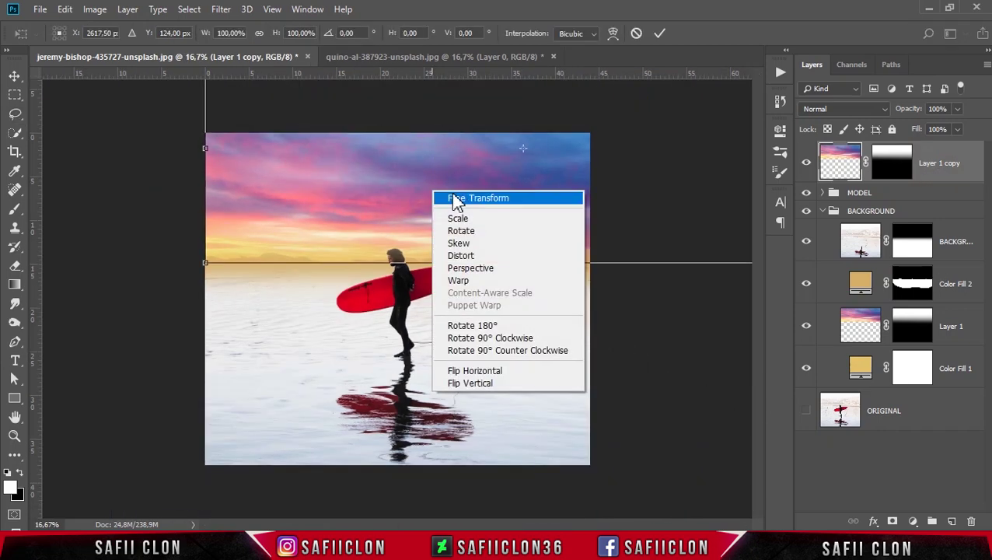
left_click(483, 384)
left_click_drag(458, 155, 433, 399)
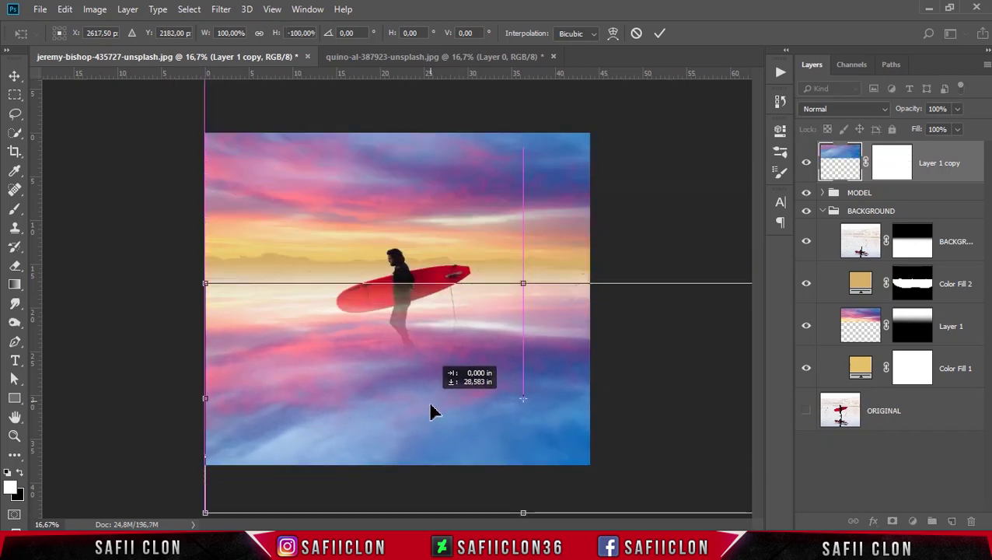
left_click_drag(434, 399, 428, 379)
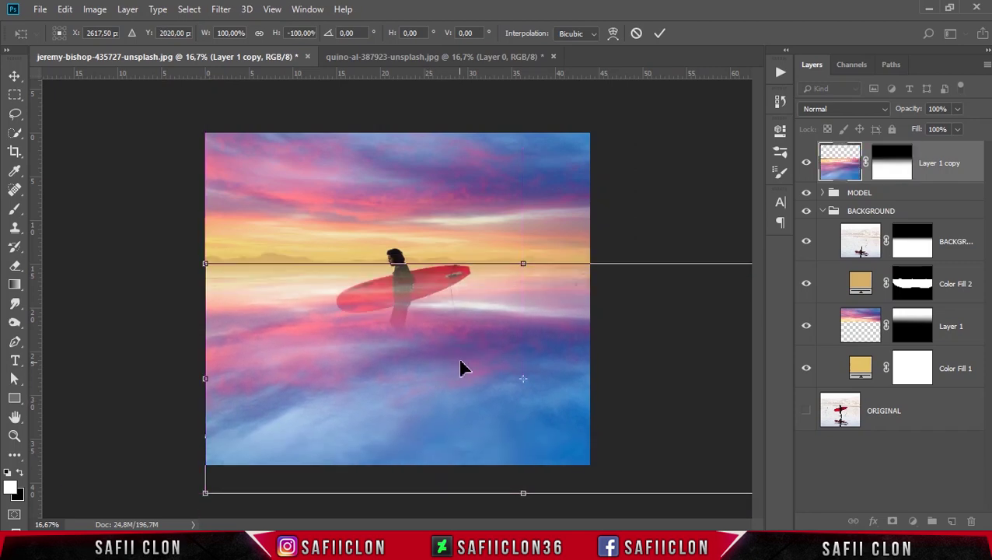
left_click(659, 33)
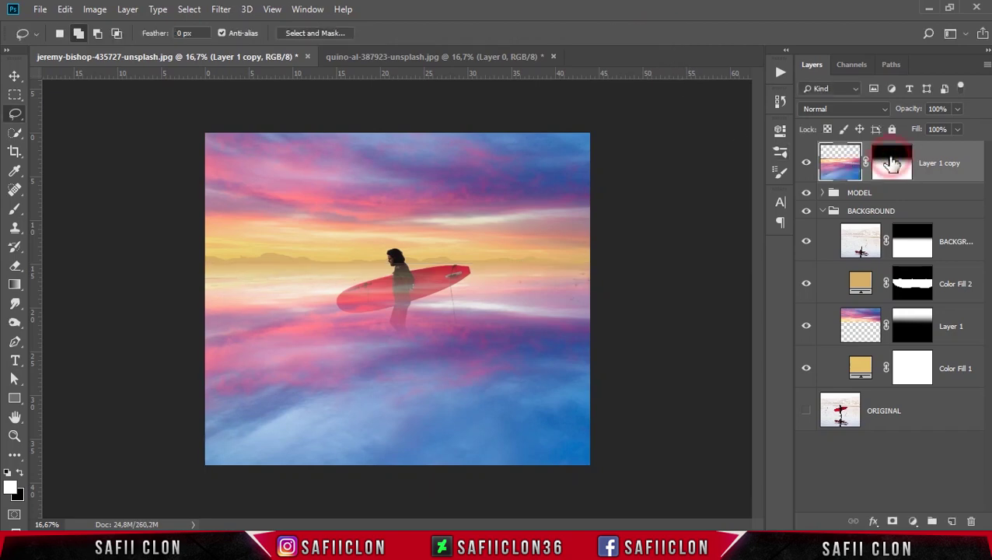
- Delete the existing layer mask from Layer 1 copy
left_click(893, 163)
right_click(893, 161)
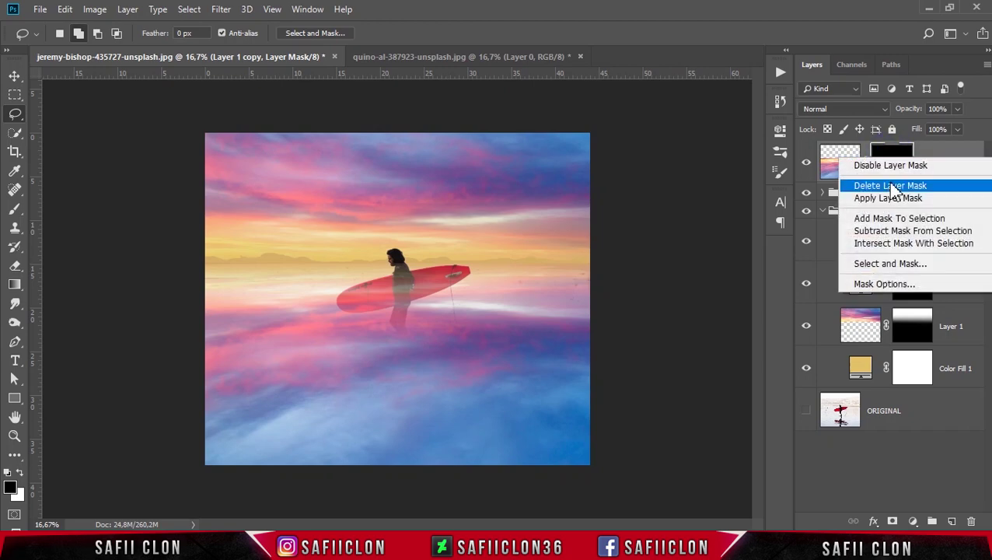
left_click(883, 189)
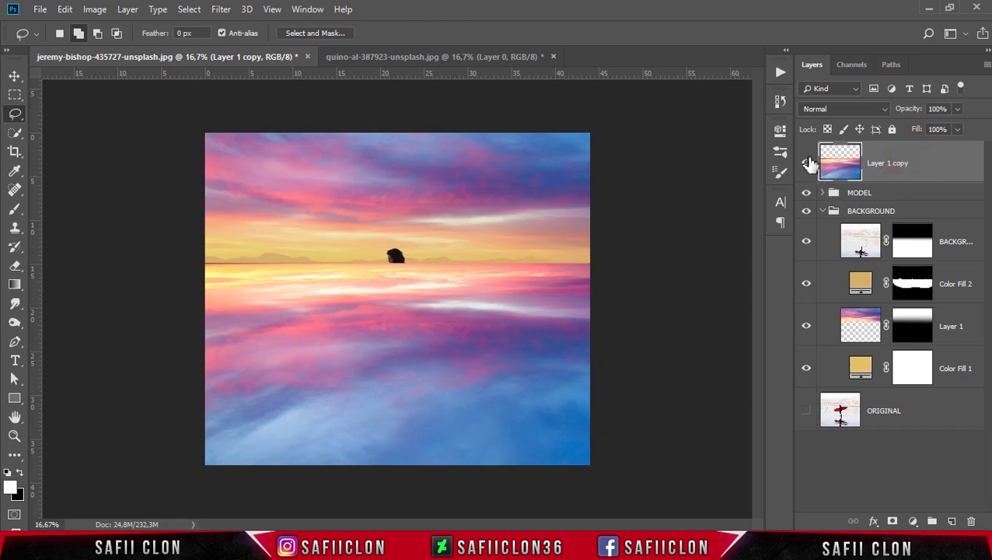
- Load the Red channel as a selection and mask the re-shown Layer 1 copy with it
left_click(806, 164)
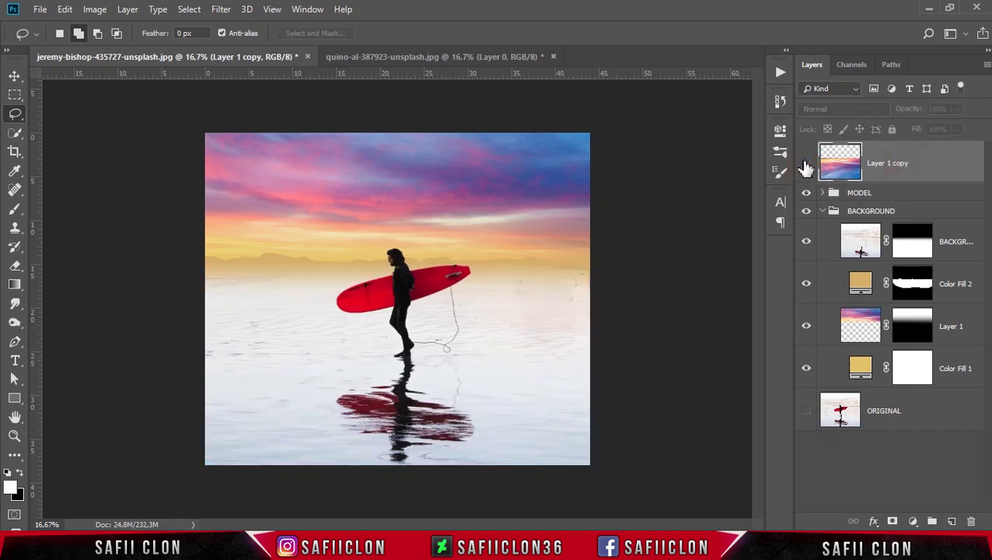
left_click(853, 65)
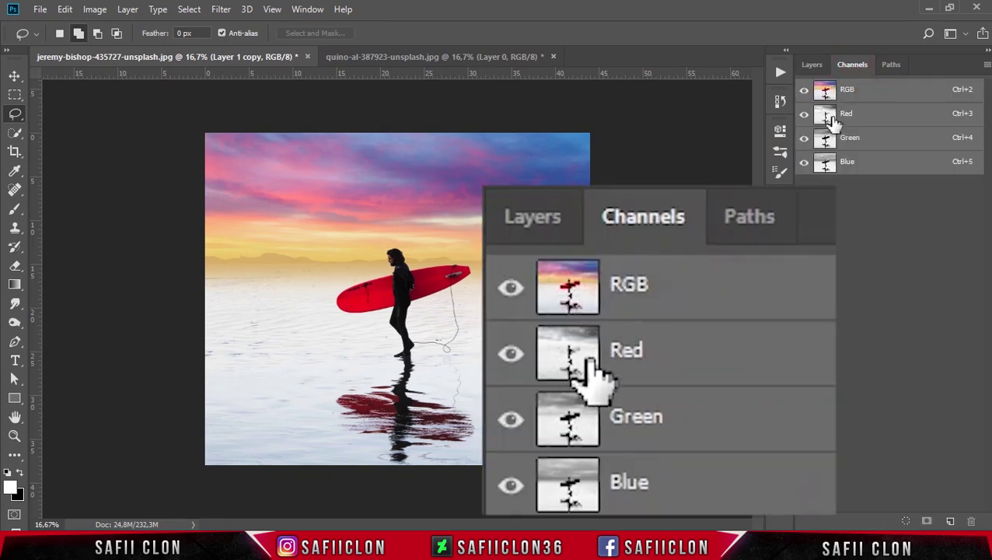
key("ctrl")
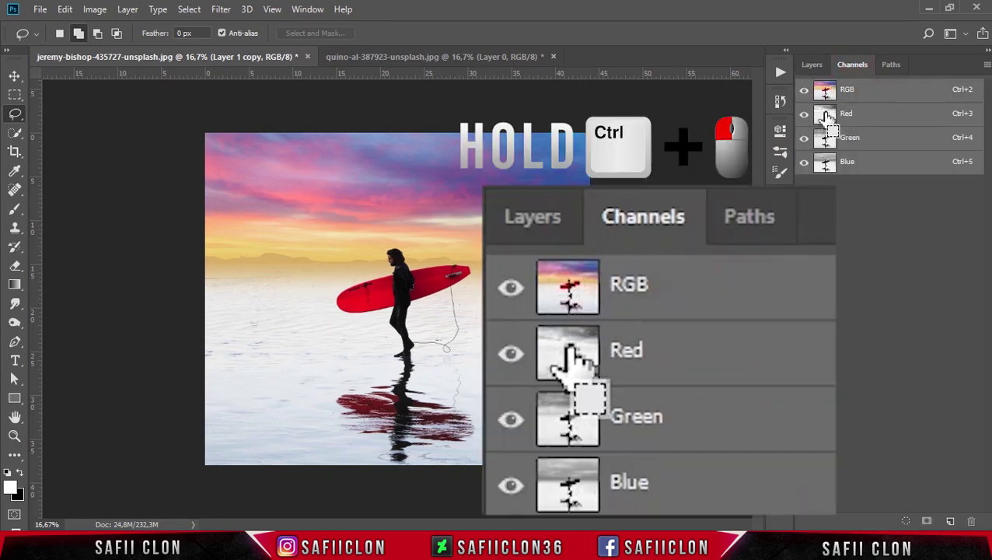
left_click(826, 114, "ctrl")
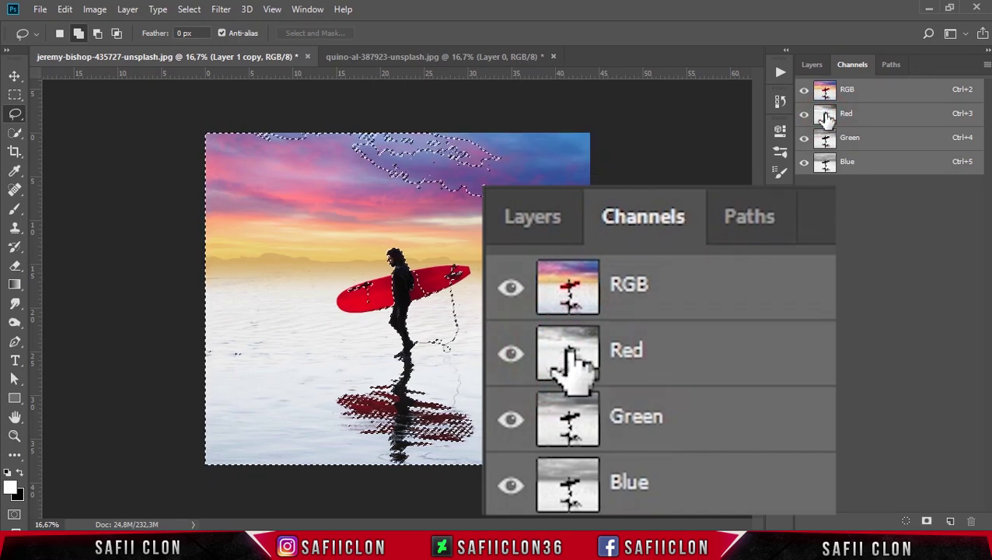
left_click(812, 65)
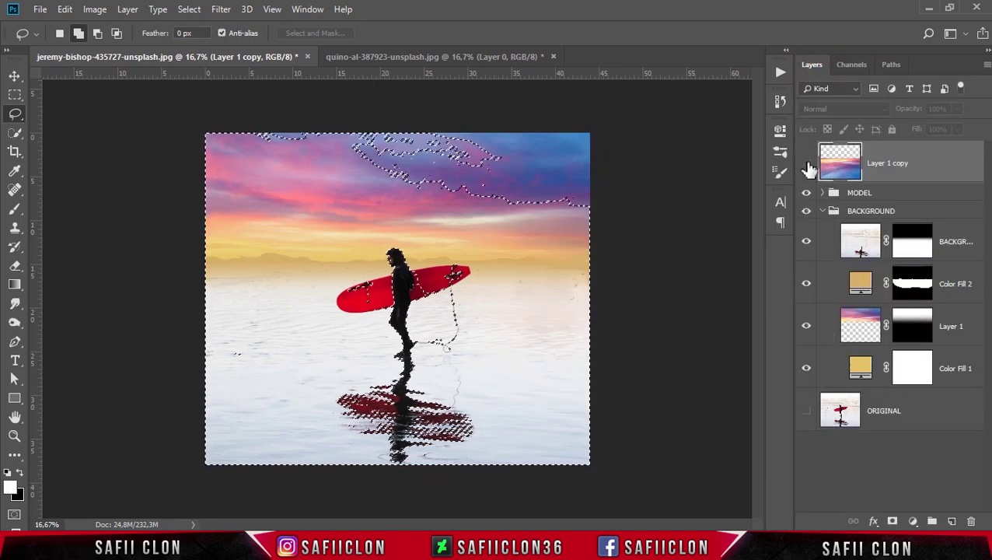
left_click(807, 163)
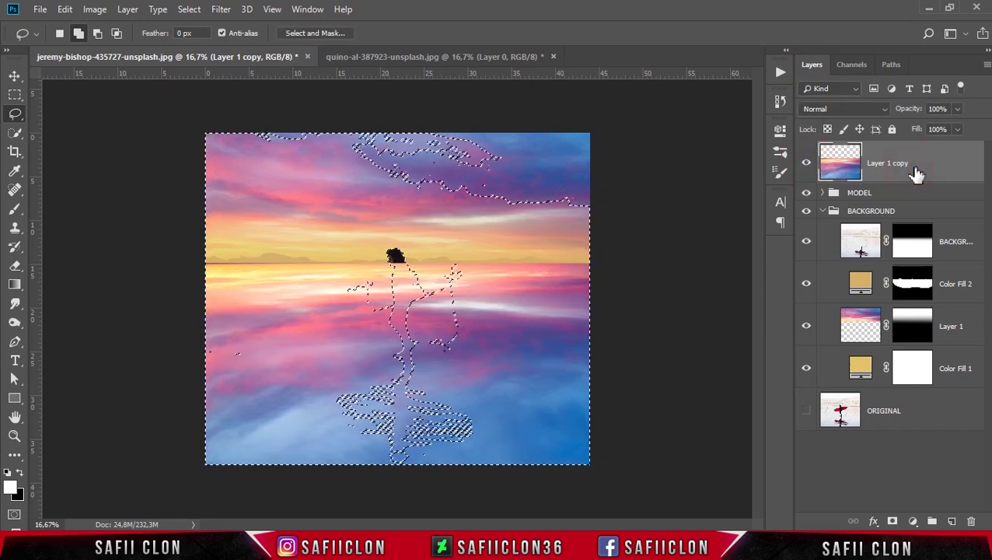
left_click(893, 521)
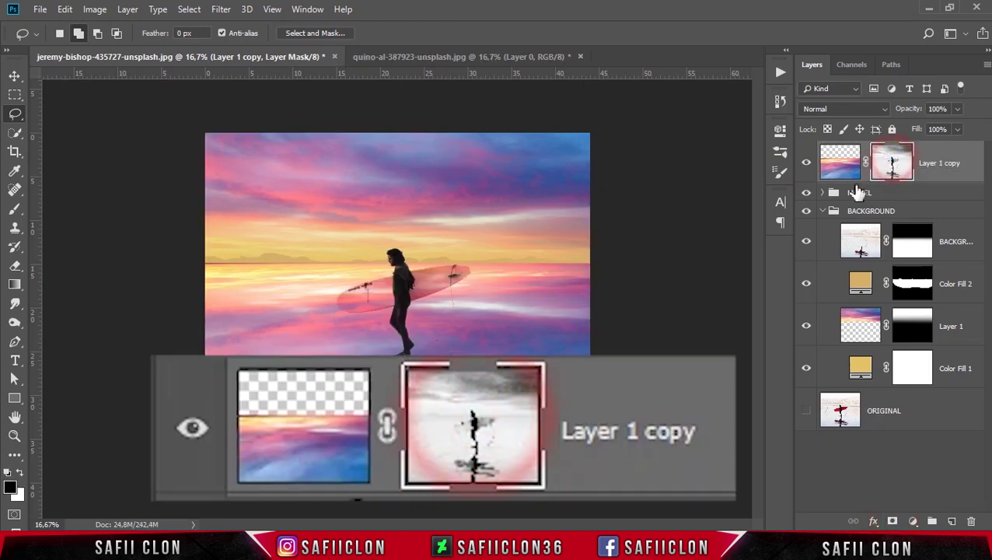
- Load the surfer outline from the MODEL mask as a selection and choose the Soft Round brush
left_click(822, 192)
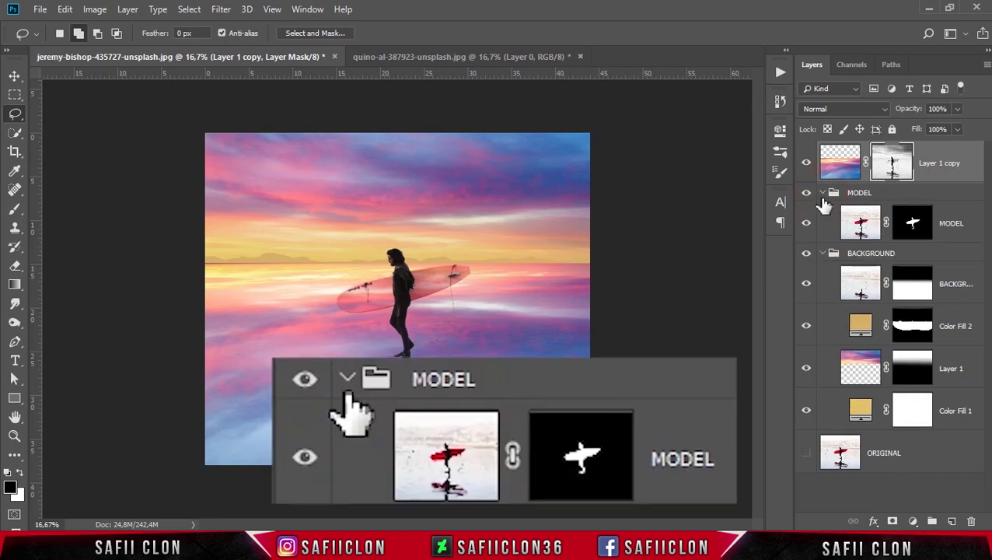
left_click(912, 223, "ctrl")
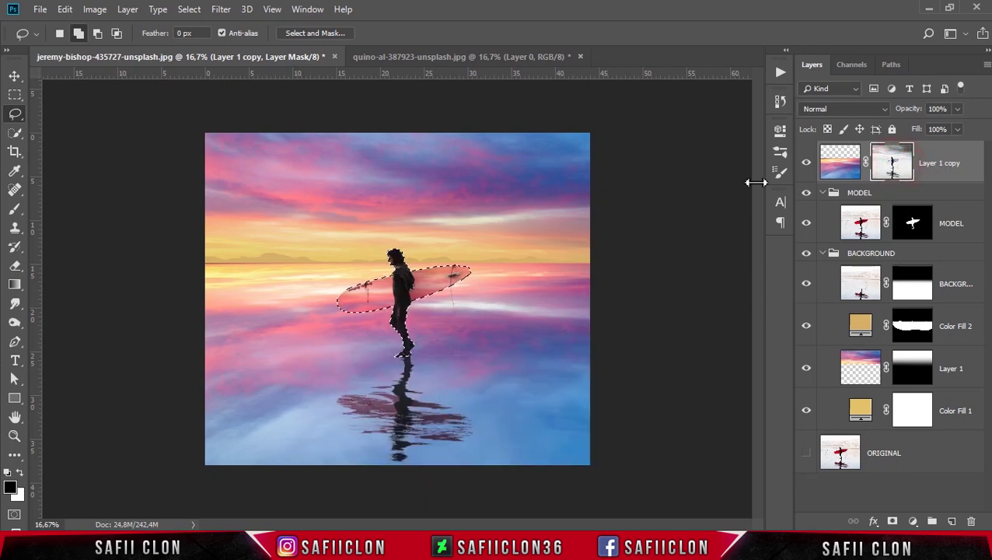
left_click(16, 211)
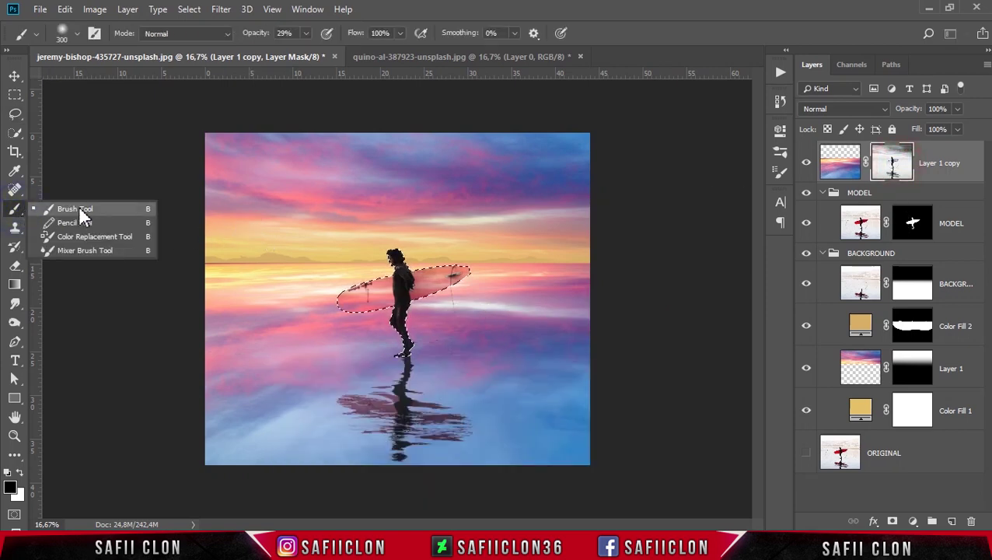
left_click(77, 33)
left_click(148, 194)
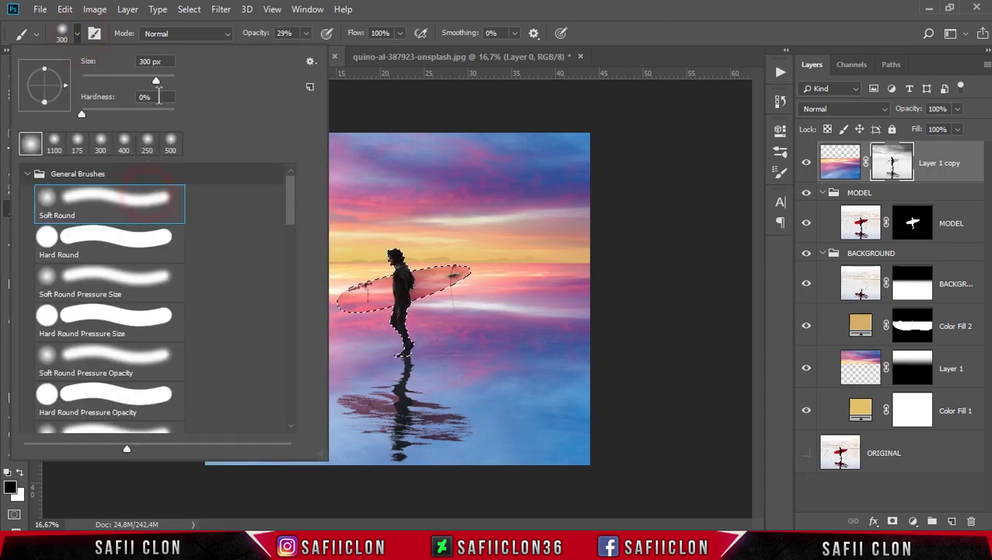
left_click(77, 35)
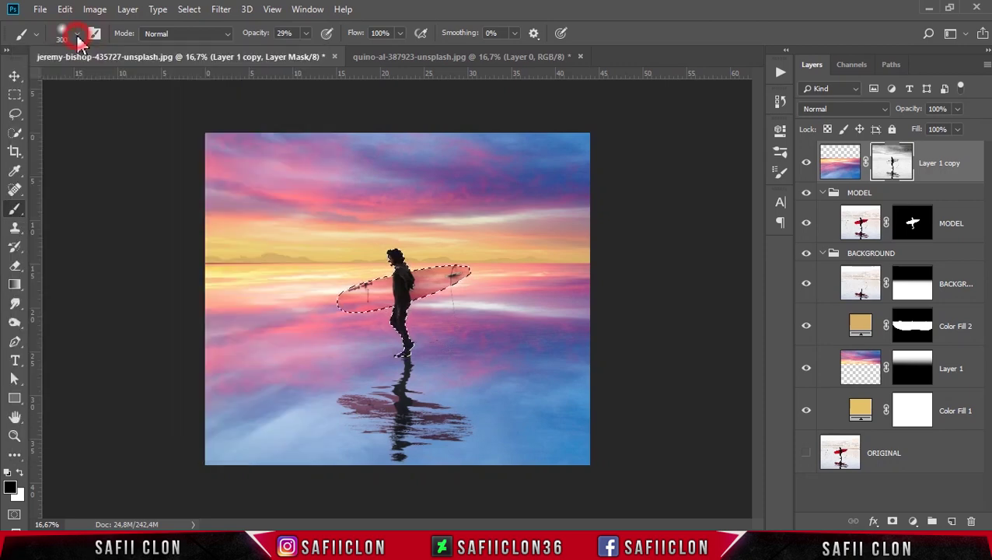
- Paint the surfer out of the reflection mask at 100% brush opacity, then deselect
left_click(308, 34)
left_click_drag(308, 59, 359, 48)
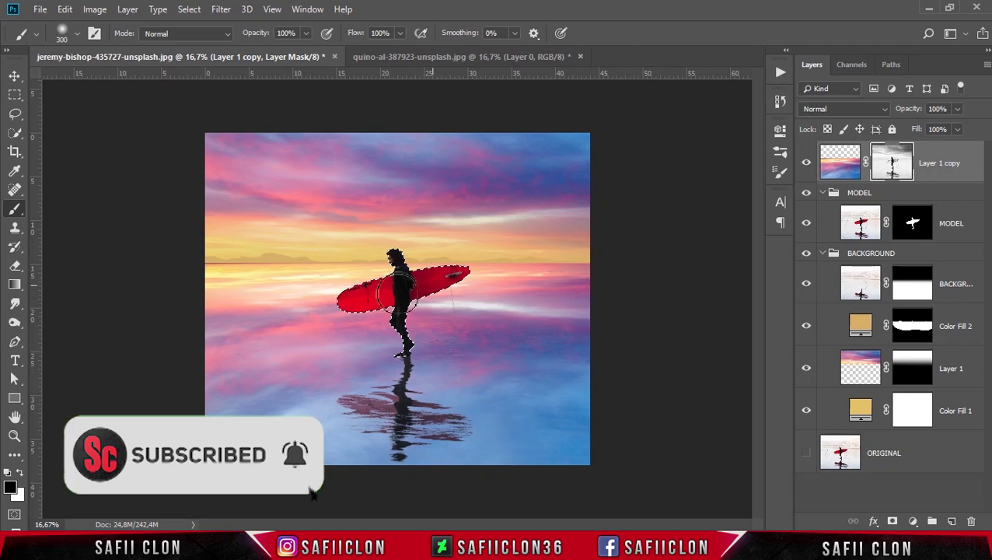
key("ctrl+d")
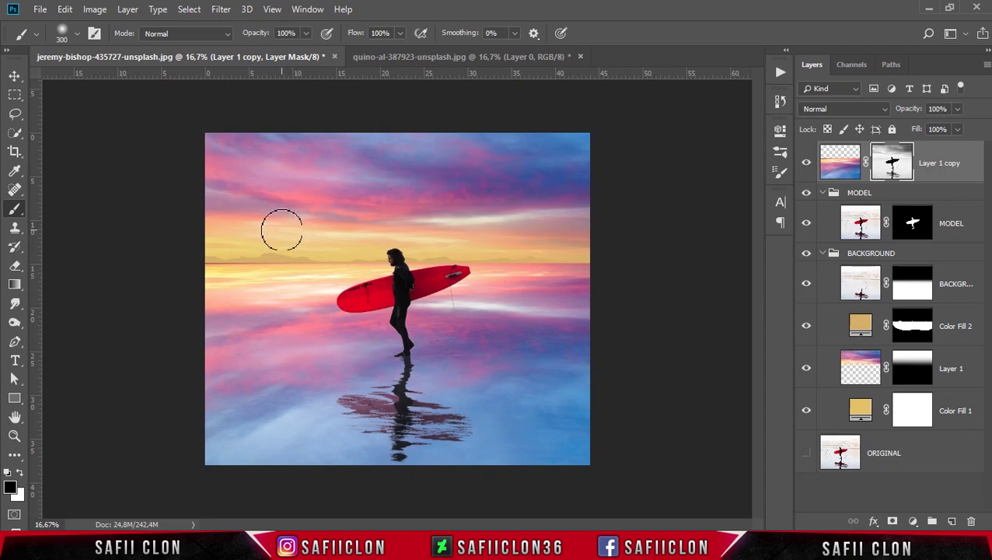
- Paint soft 17%-opacity strokes along the horizon on the Layer 1 copy mask
key("ctrl+plus")
key("ctrl+plus")
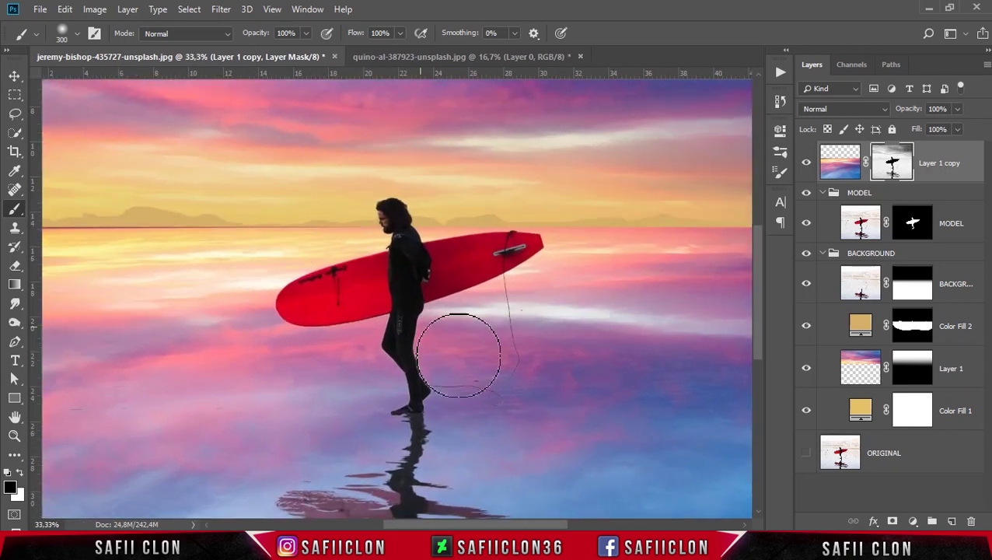
left_click_drag(557, 528, 538, 527)
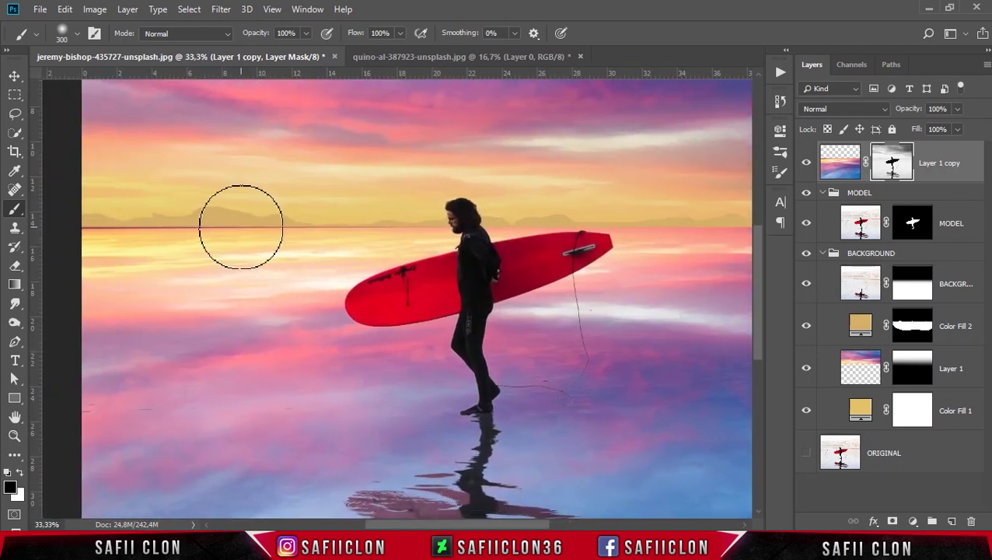
left_click(306, 33)
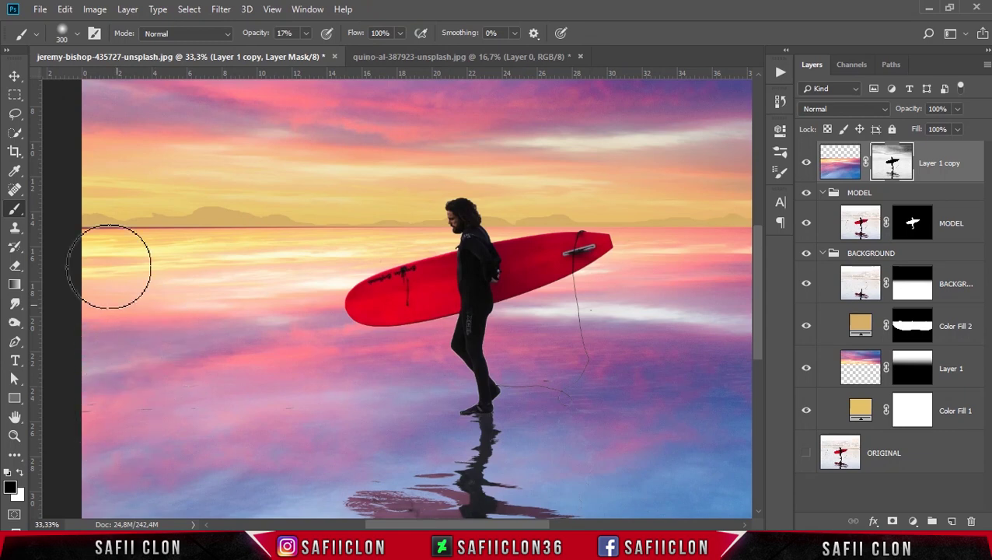
left_click_drag(88, 195, 148, 193)
left_click(92, 206)
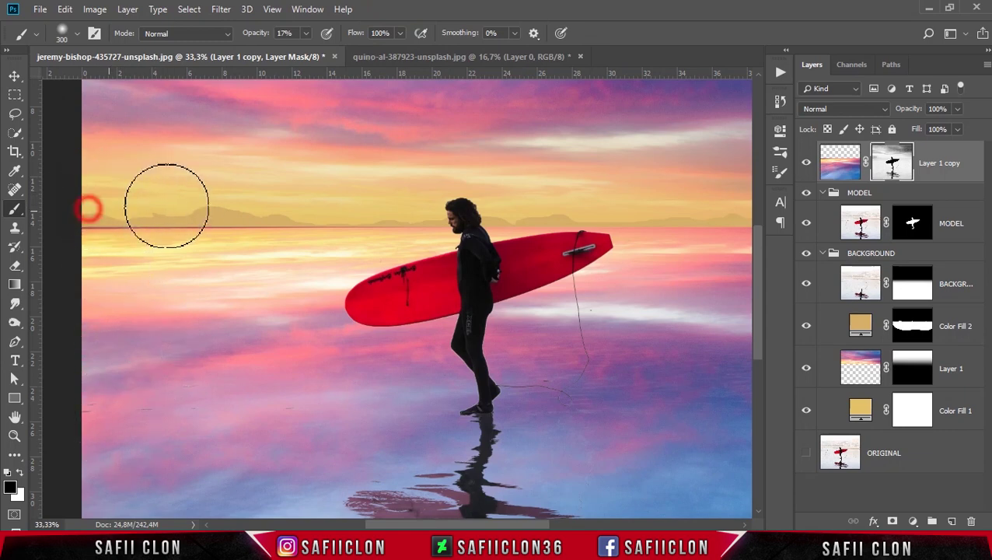
left_click(403, 207)
left_click(219, 210)
left_click(188, 208)
left_click_drag(95, 199, 314, 210)
left_click(359, 210)
left_click(166, 204)
left_click(642, 206)
left_click_drag(546, 526, 598, 526)
left_click(591, 198)
left_click_drag(515, 526, 450, 526)
- Shrink the brush to 80 and soften the horizon around the surfer's head
key("[")
key("[")
key("[")
left_click(356, 224)
left_click(273, 243)
left_click(197, 229)
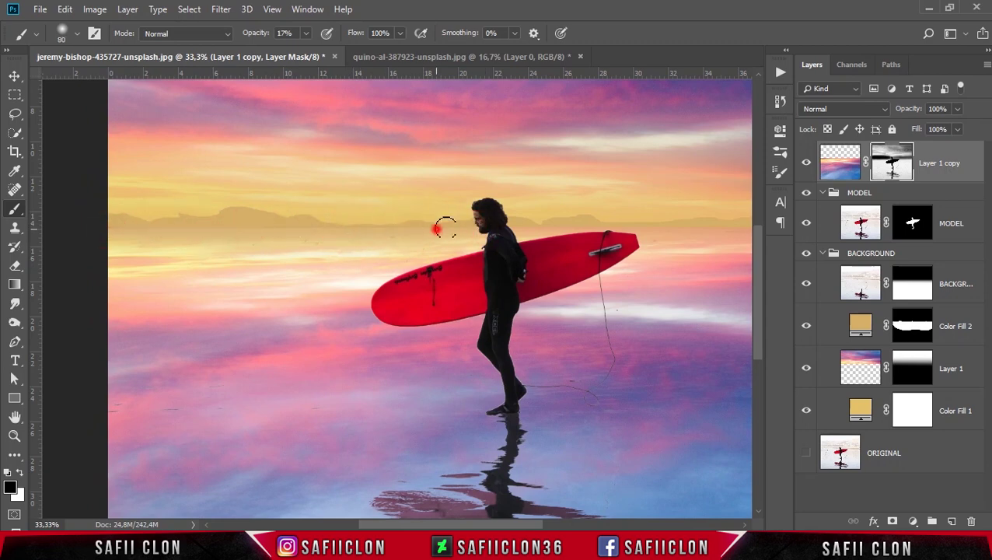
key("ctrl+minus")
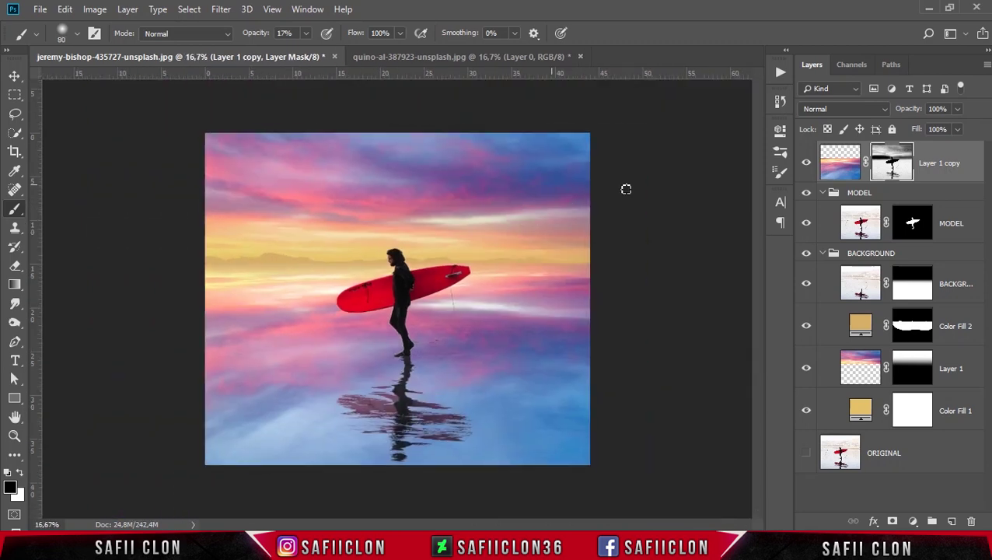
right_click(964, 164)
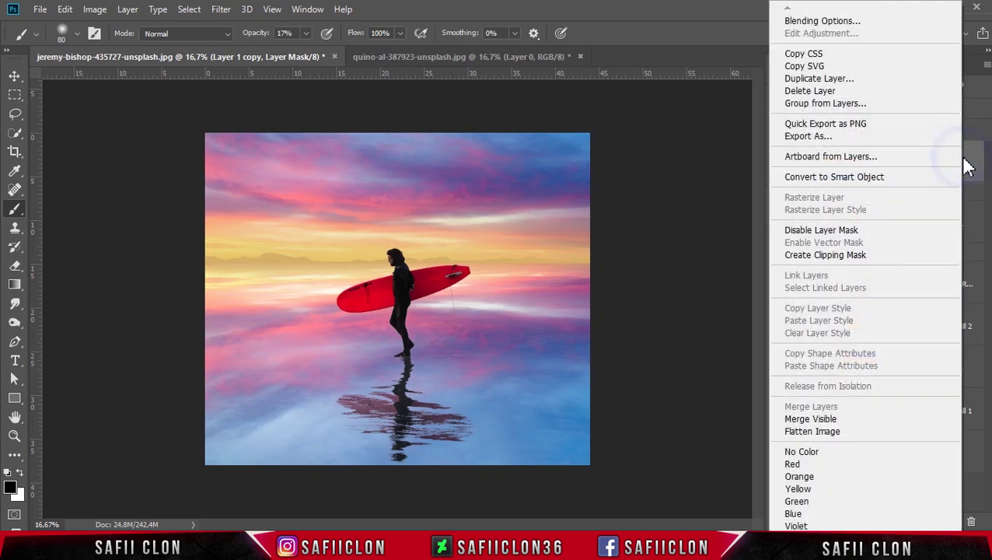
- Set Layer 1 copy's Blend If underlying-layer split to 214/255 so the bright beach shows through
left_click(828, 26)
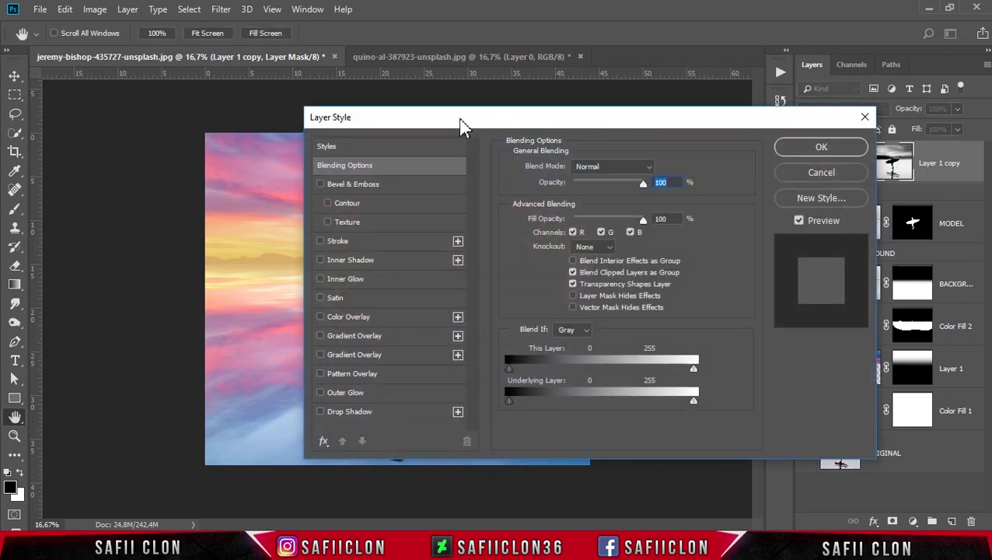
mouse_move(461, 124)
left_mouse_down()
mouse_move(620, 130)
mouse_move(656, 115)
left_mouse_up()
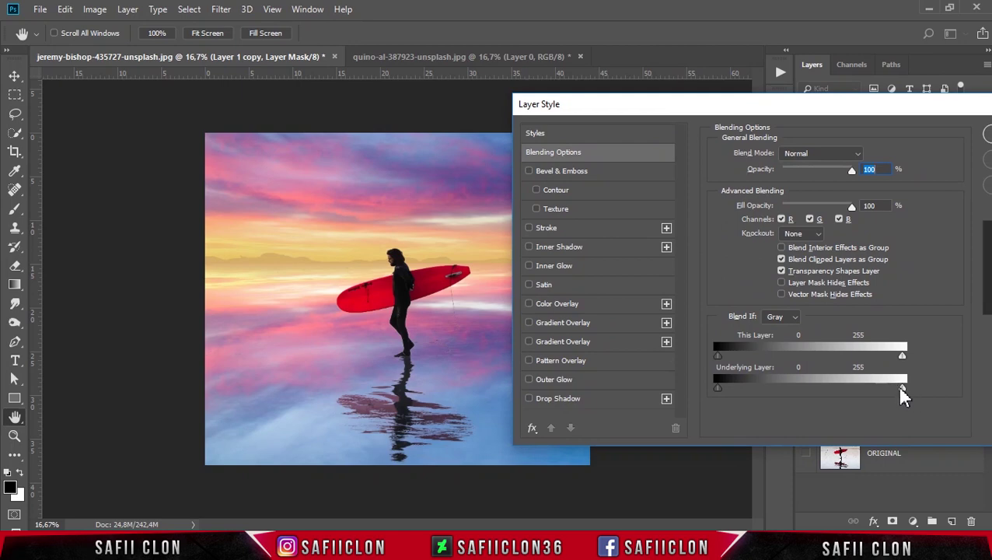
left_click_drag(902, 389, 875, 389, "alt")
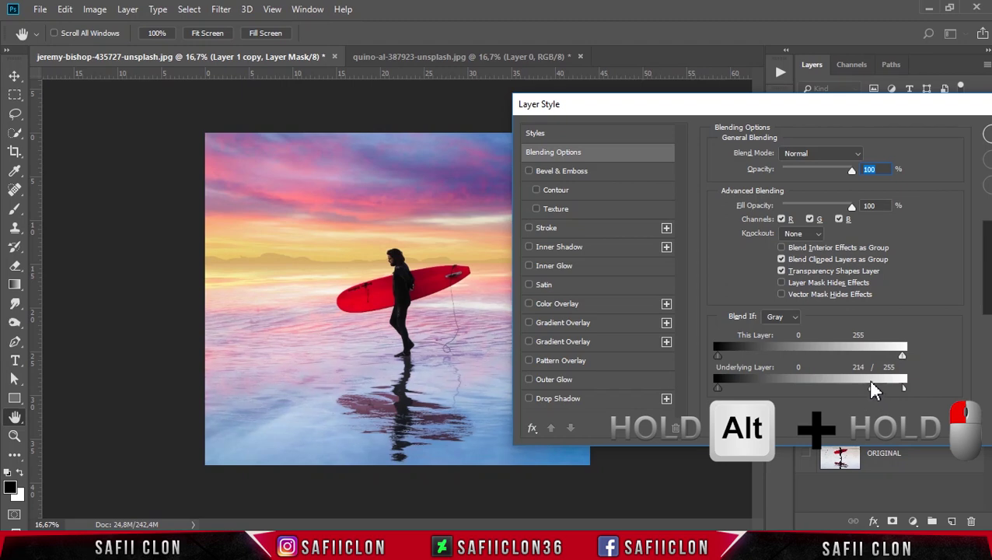
left_click_drag(890, 116, 741, 121)
left_click(869, 146)
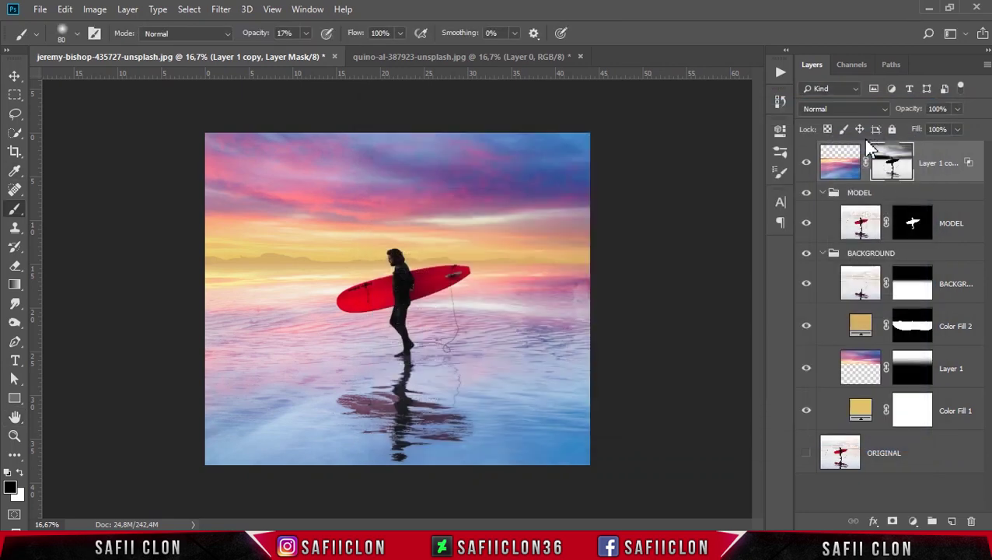
- Toggle Layer 1 copy's visibility to compare the beach with and without the reflection
left_click(807, 165)
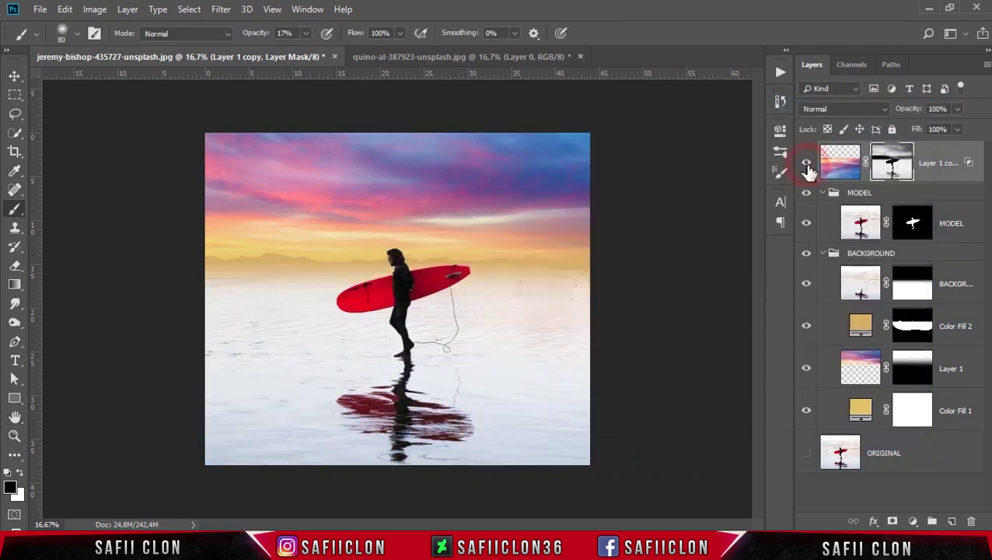
left_click(807, 165)
left_click(807, 168)
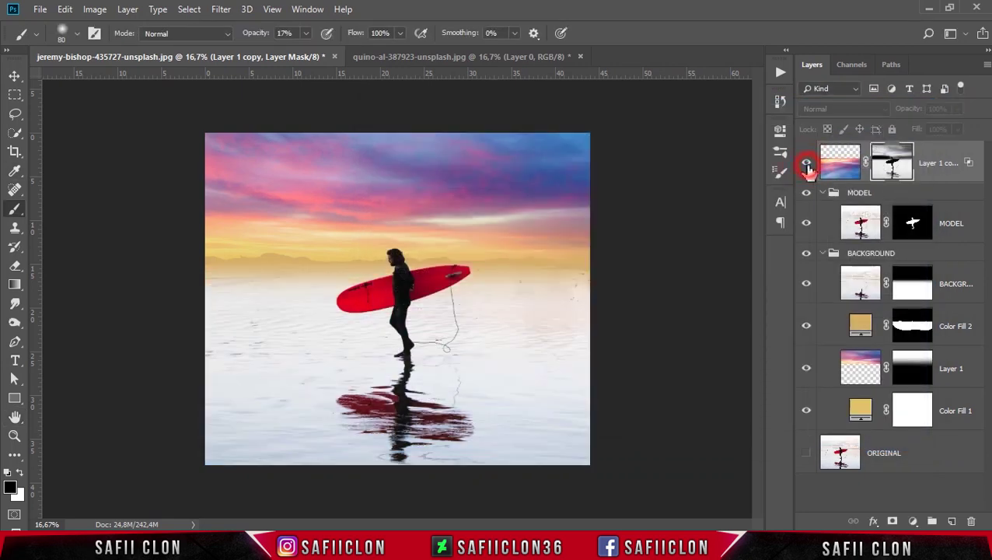
left_click(807, 165)
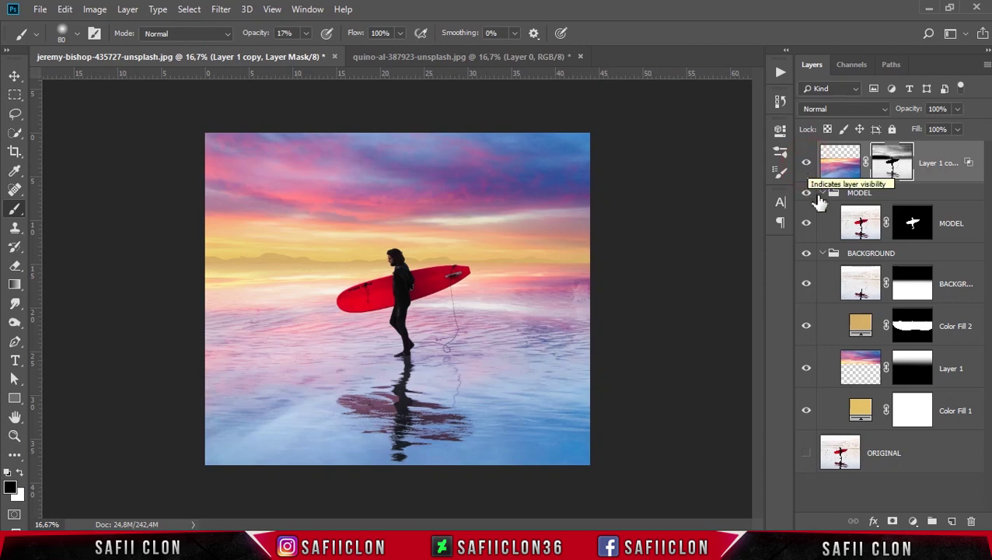
- Add a Levels layer clipped to BACKGROUND with input levels 19, 0.78 and 255
left_click(826, 287)
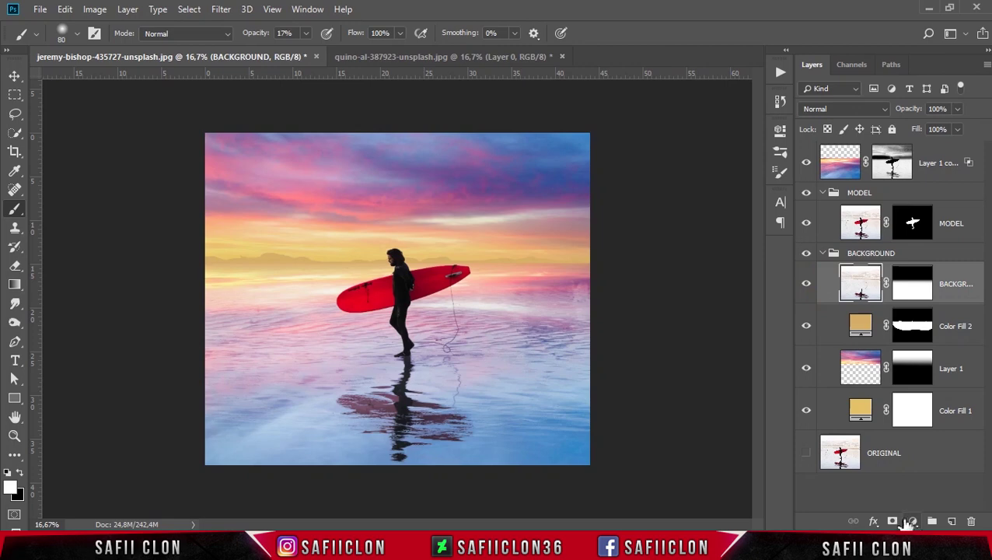
left_click(914, 520)
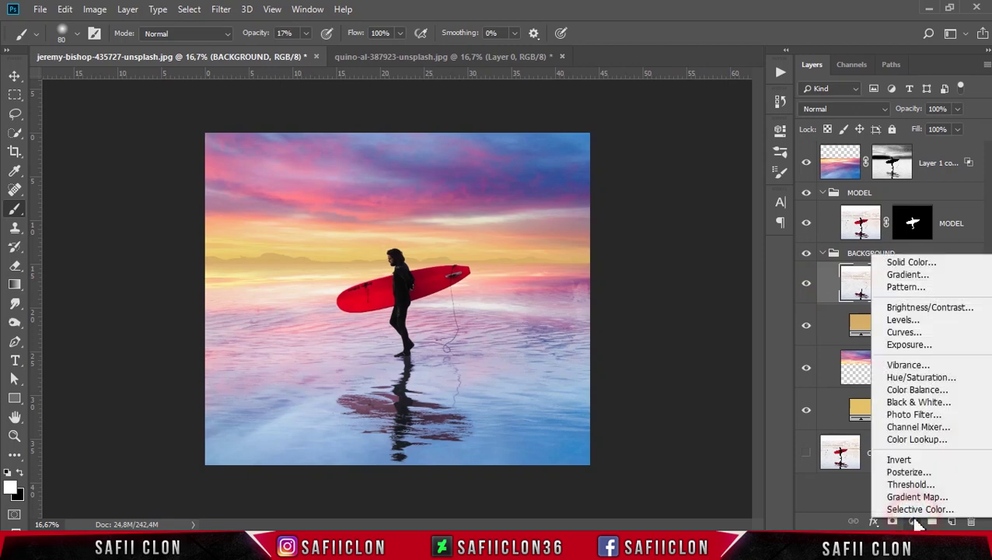
left_click(901, 320)
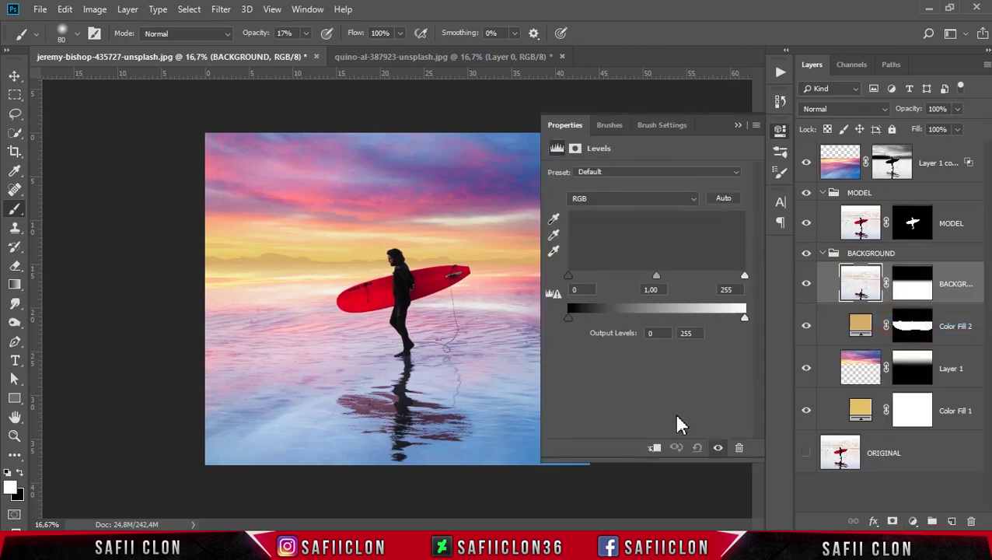
left_click(656, 450)
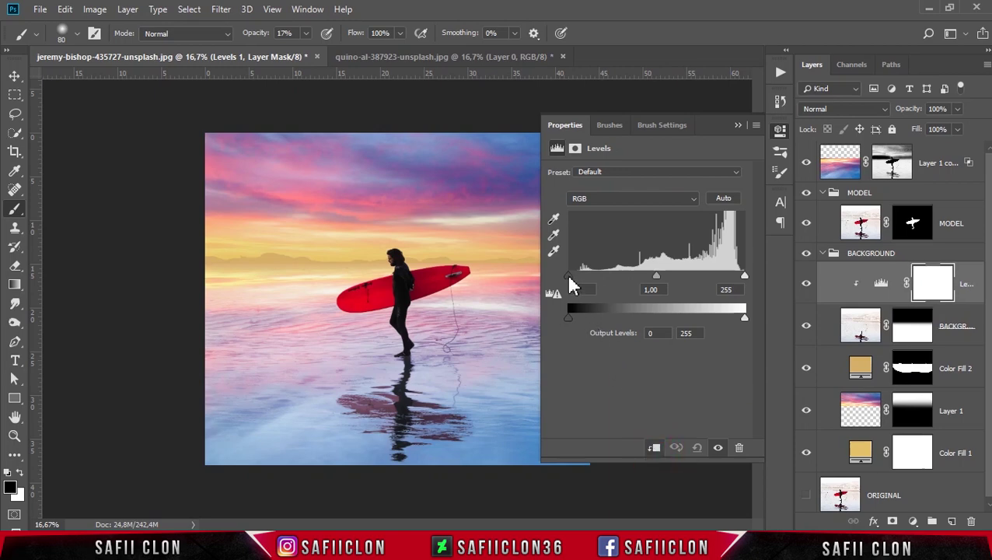
mouse_move(569, 278)
left_mouse_down()
mouse_move(612, 278)
mouse_move(589, 284)
mouse_move(585, 275)
left_mouse_up()
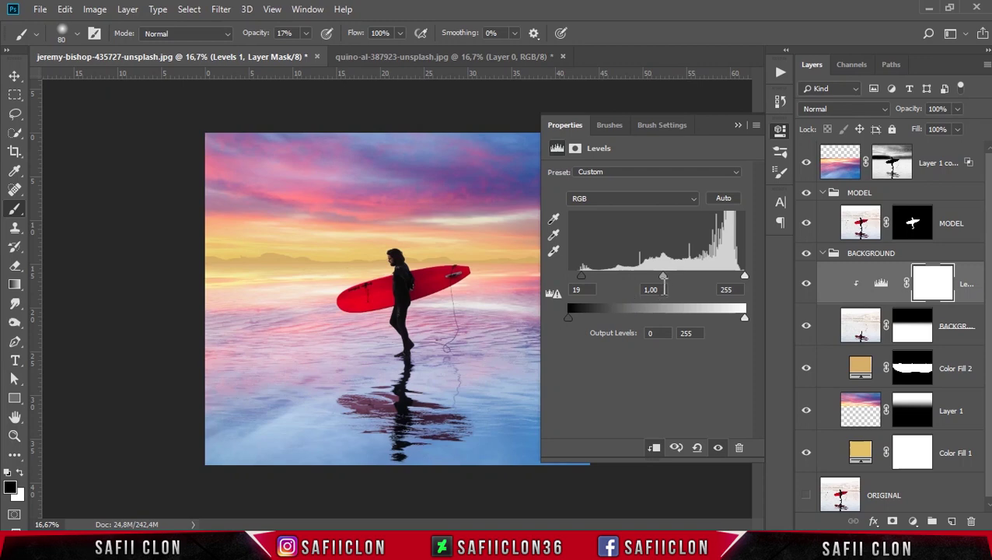
left_click_drag(660, 285, 662, 284)
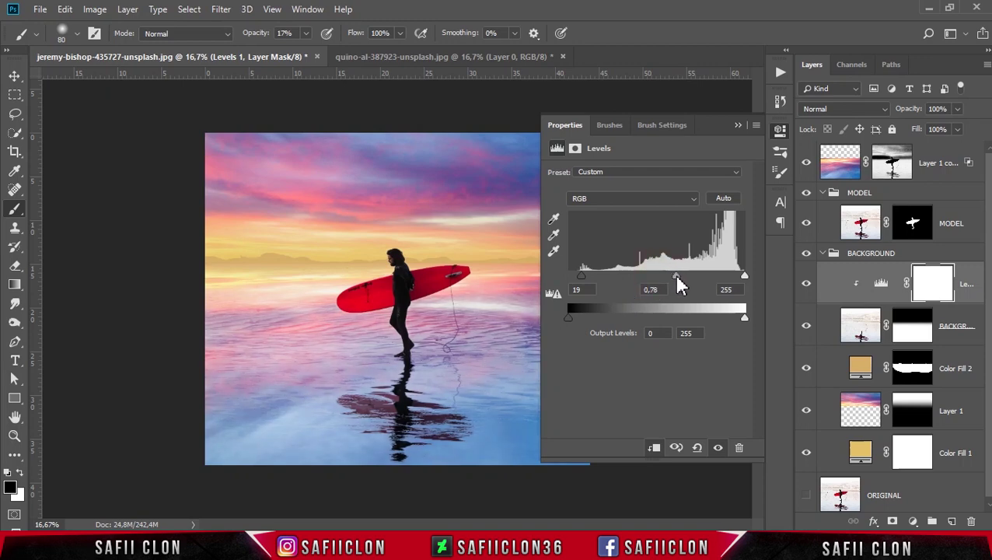
left_click(738, 125)
- Toggle the Levels adjustment to compare the beach before and after
left_click(809, 288)
left_click(809, 291)
left_click(809, 289)
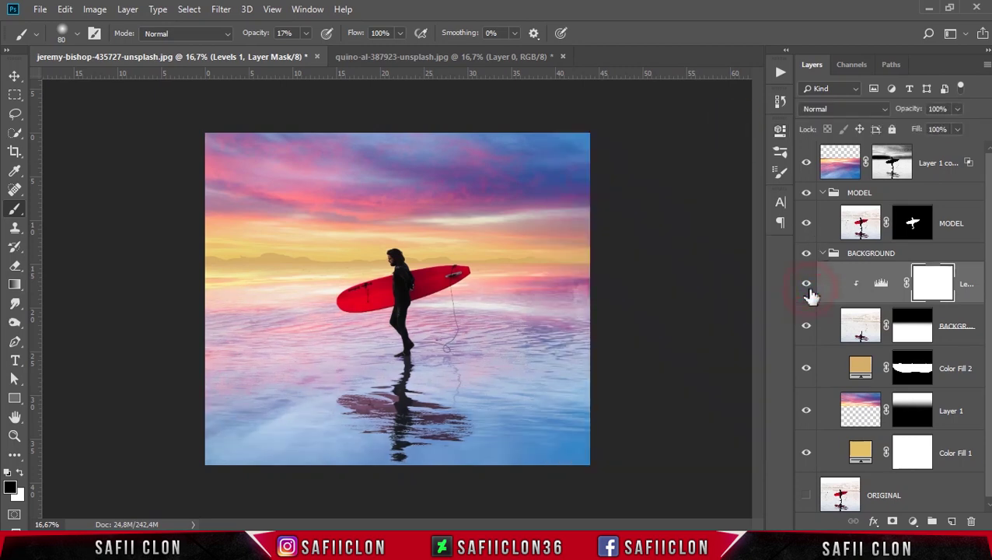
left_click(809, 289)
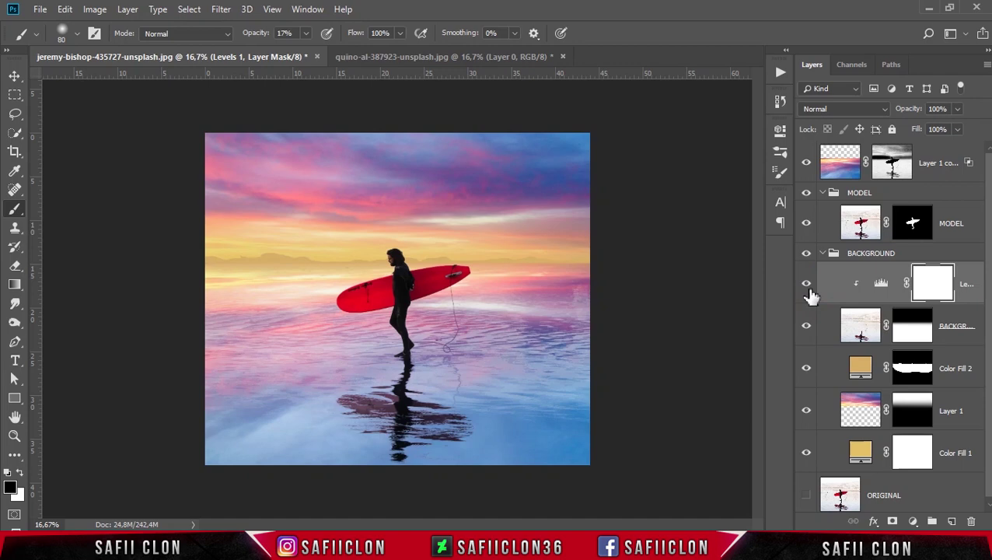
- Add a Color Balance layer clipped to MODEL with midtones +13, -9, -6
left_click(955, 223)
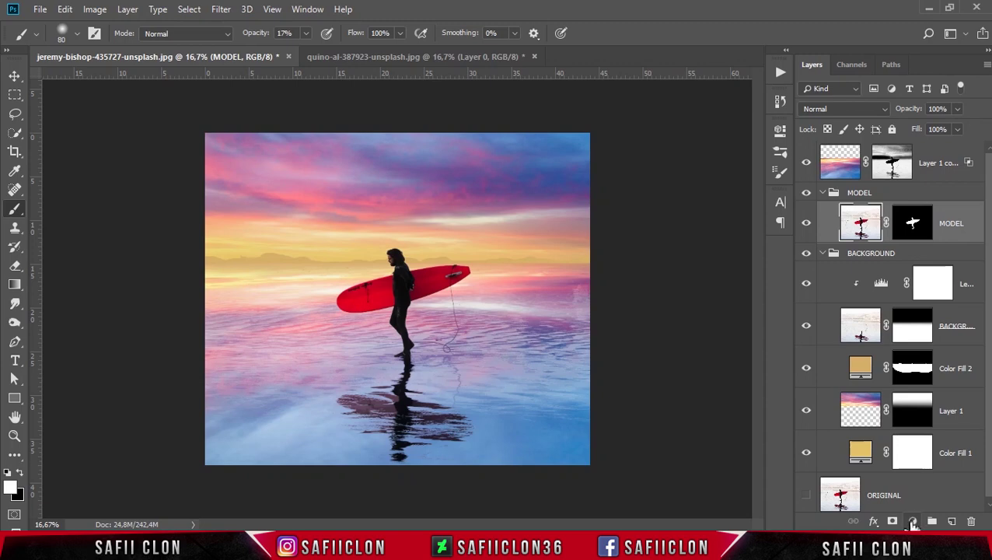
left_click(914, 522)
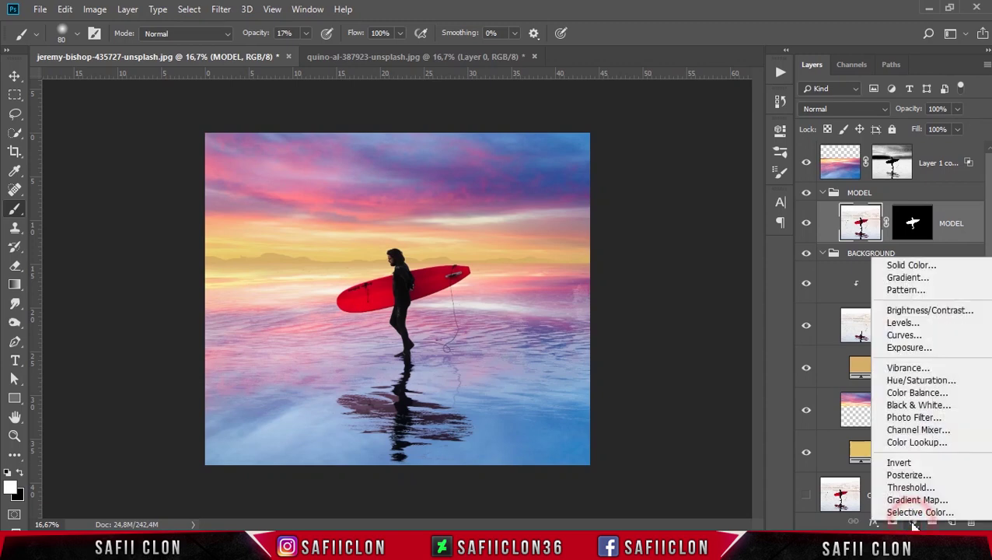
left_click(910, 393)
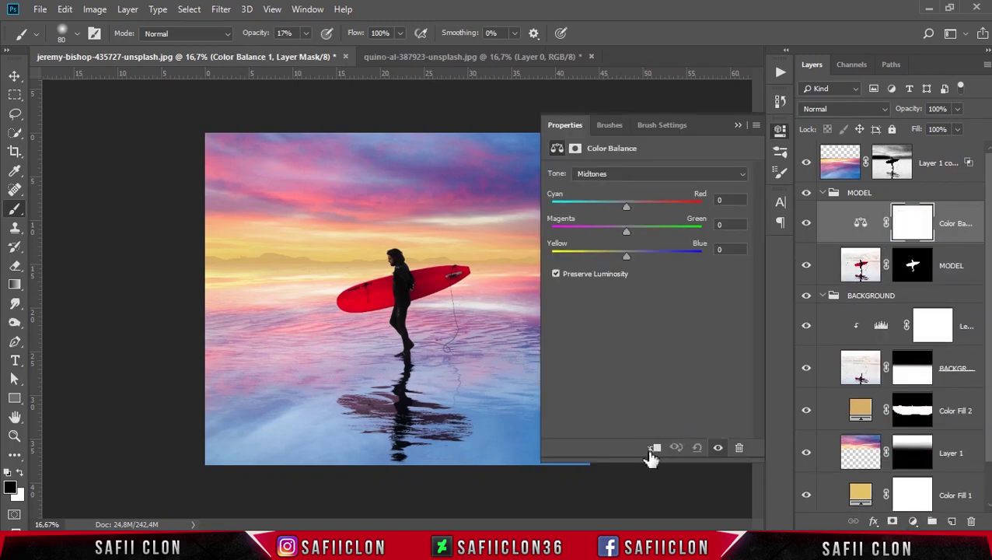
left_click(656, 449)
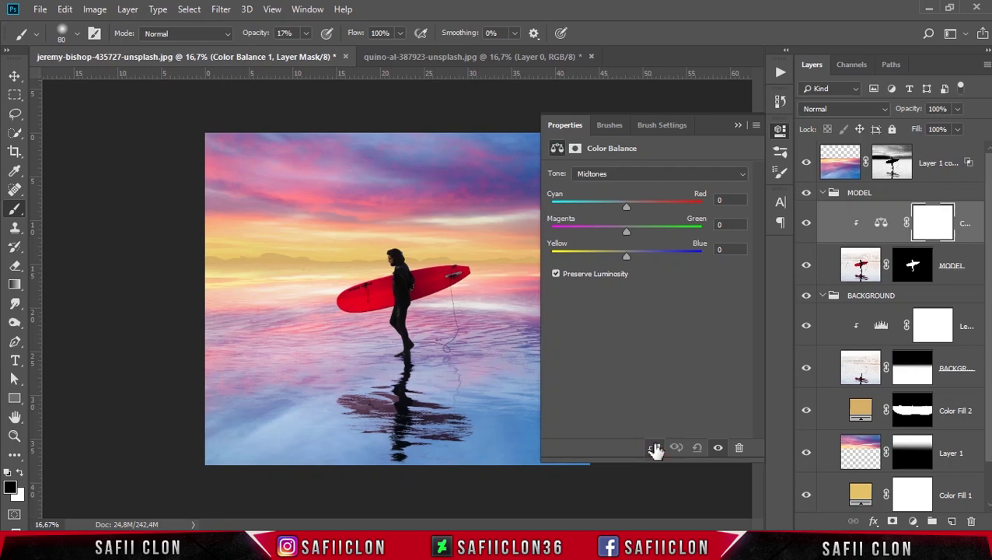
key("ctrl+plus")
key("ctrl+plus")
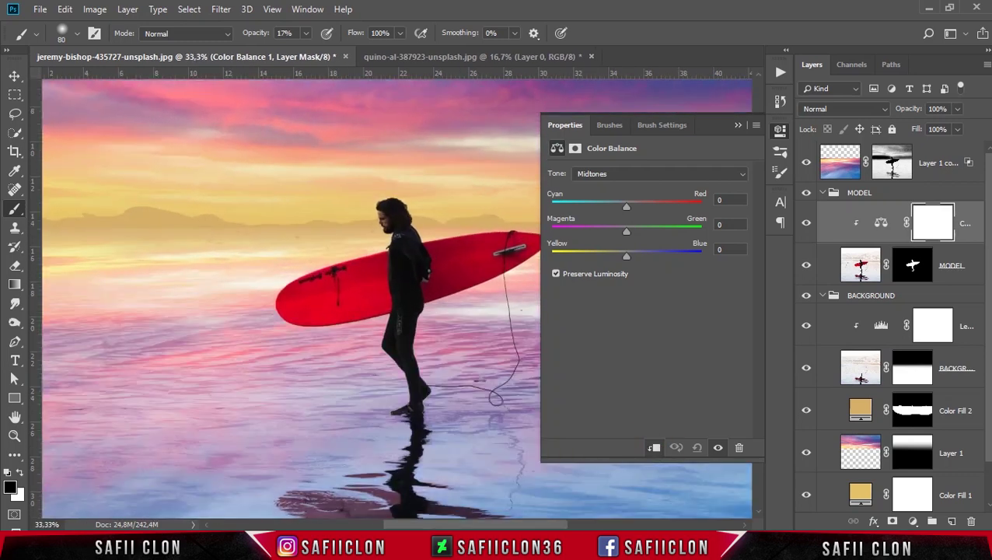
scroll(553, 509, "right", 2)
scroll(591, 478, "right", 2)
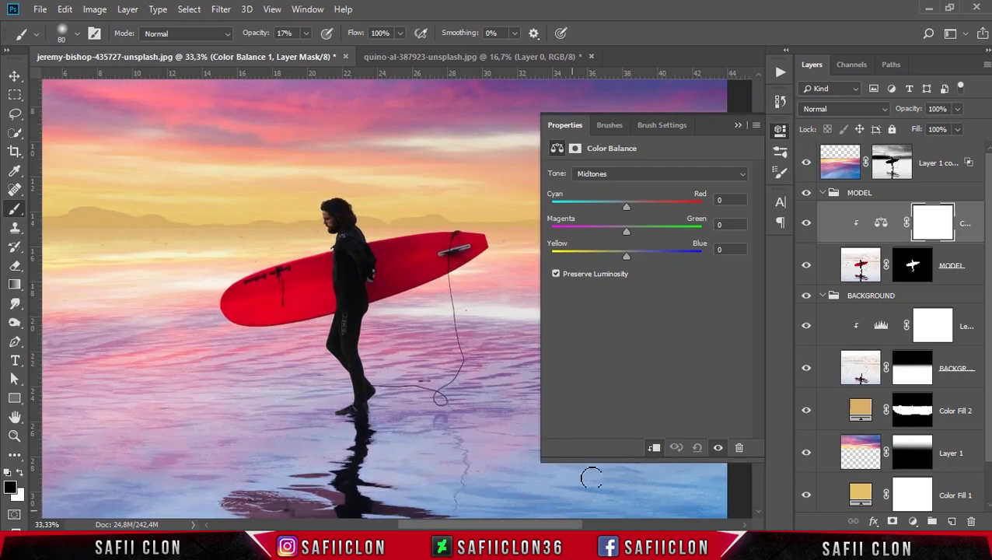
left_click(630, 177)
left_click(594, 200)
left_click_drag(626, 205, 639, 211)
left_click_drag(637, 207, 621, 230)
mouse_move(627, 256)
left_mouse_down()
mouse_move(659, 257)
mouse_move(622, 256)
left_mouse_up()
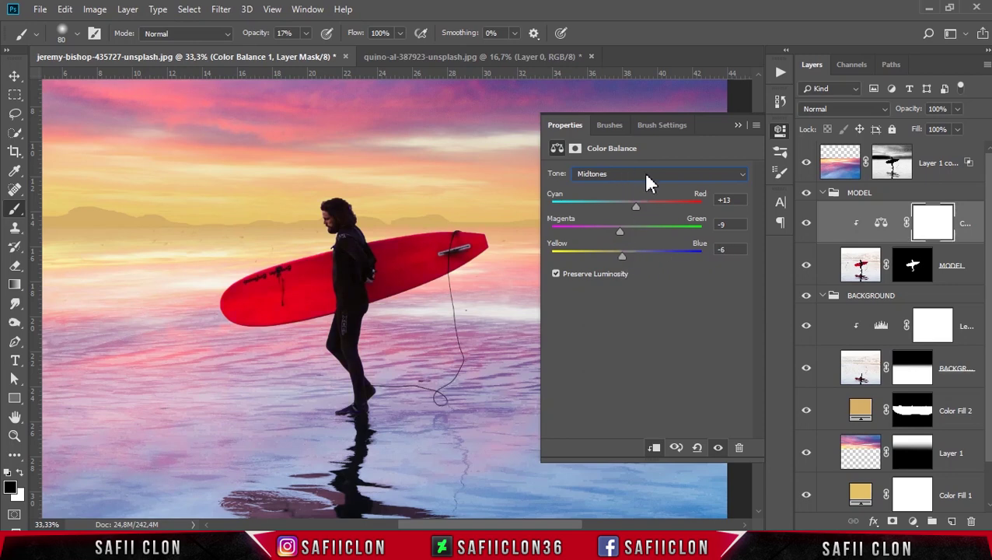
- Set Color Balance highlights to +11, -13, -21 and toggle it to compare the surfer
left_click(648, 179)
left_click(602, 210)
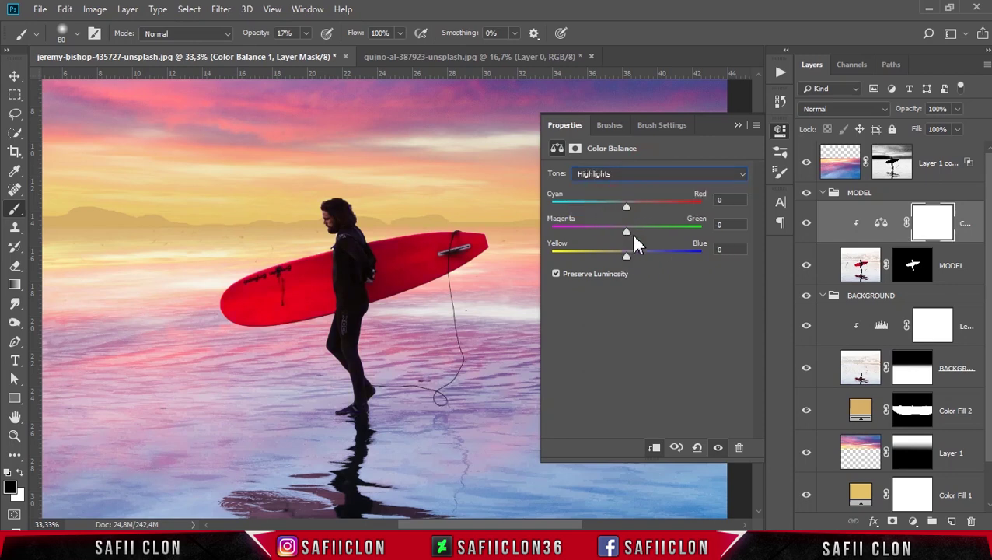
mouse_move(626, 206)
left_mouse_down()
mouse_move(619, 211)
mouse_move(638, 213)
mouse_move(619, 229)
left_mouse_up()
left_click_drag(629, 260, 617, 252)
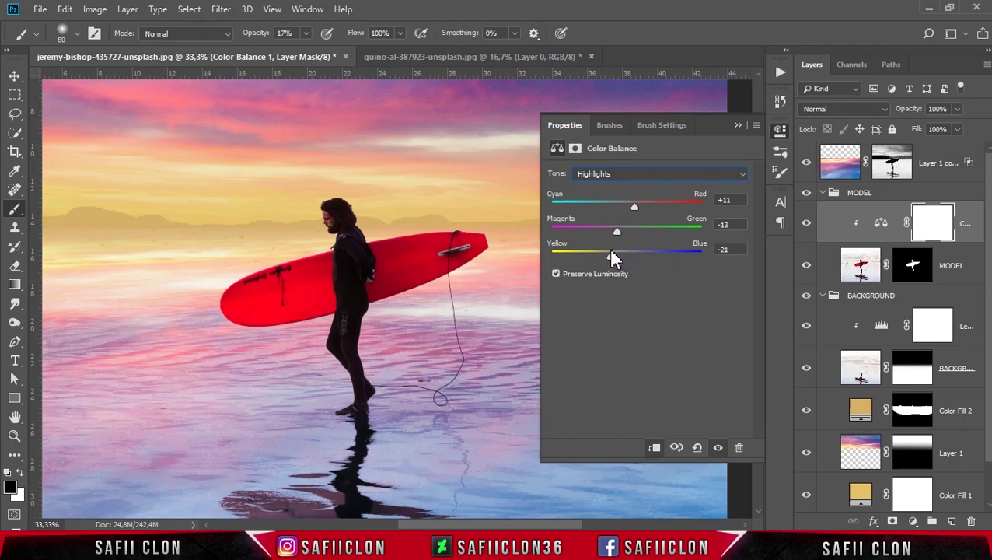
left_click(738, 124)
left_click(806, 224)
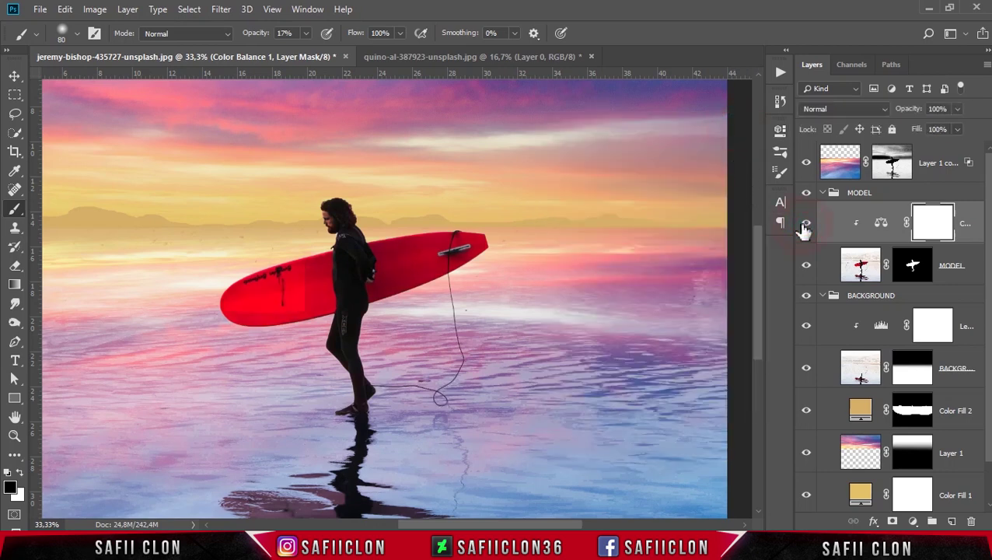
left_click(806, 223)
left_click(805, 226)
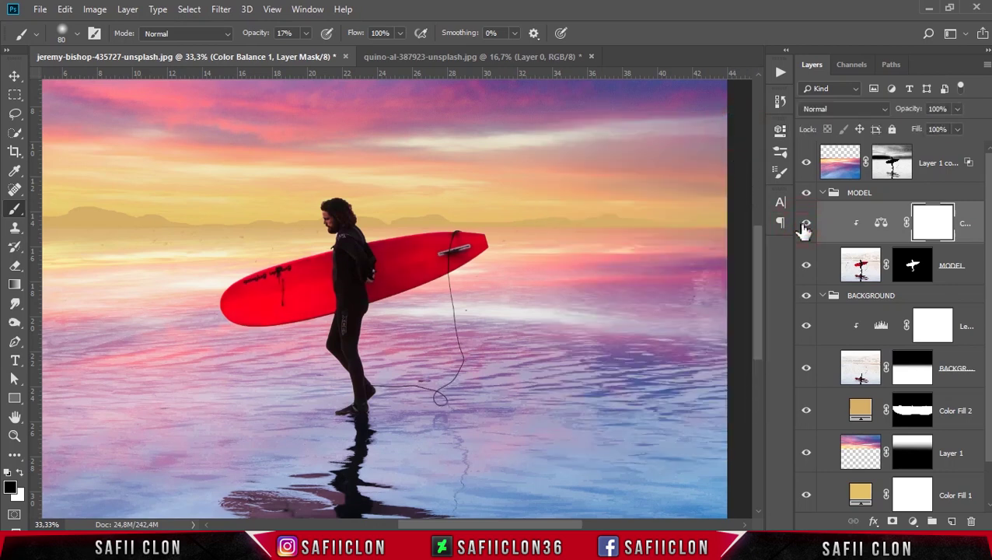
key("ctrl+minus")
key("ctrl+minus")
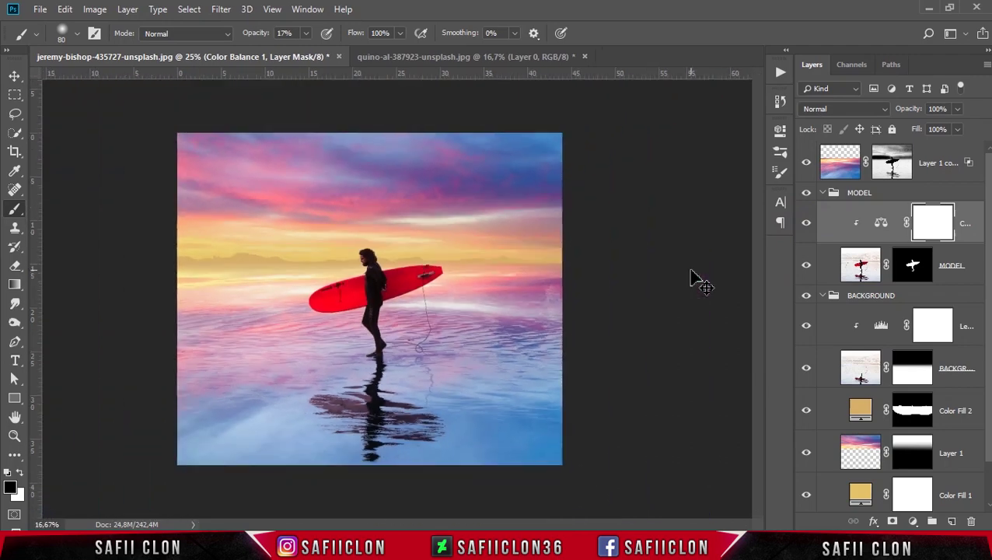
key("ctrl+plus")
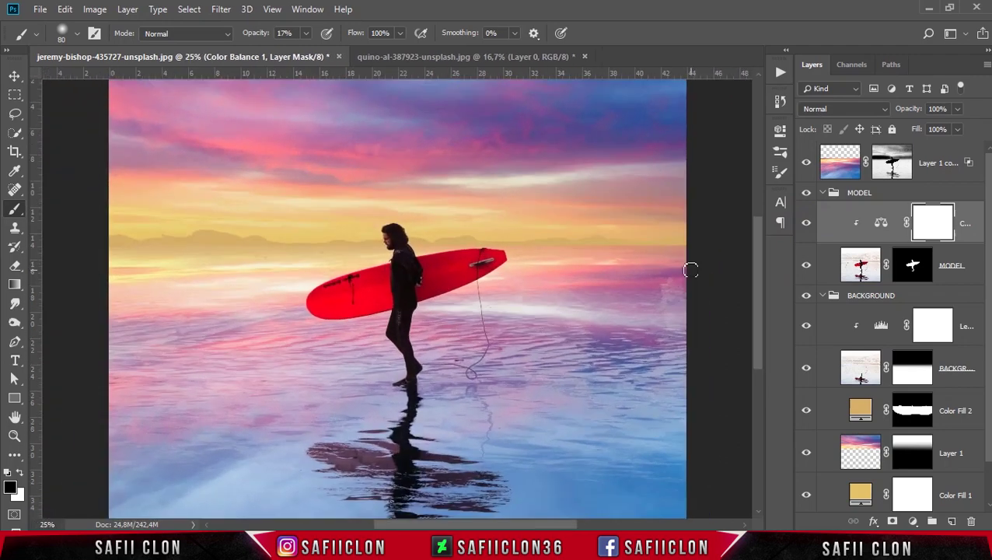